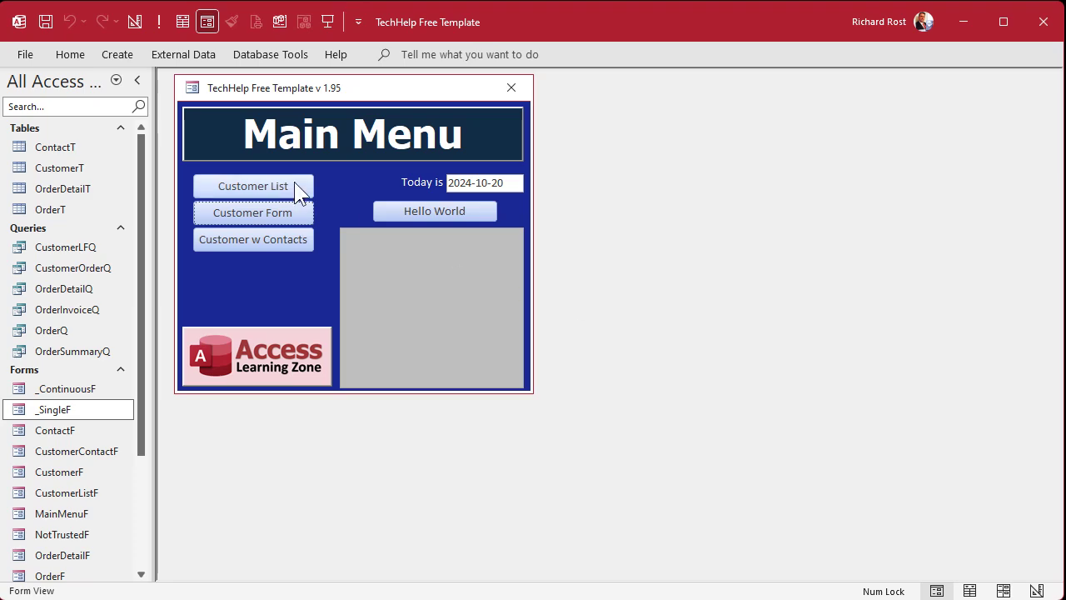
- Review the Customer List and Customer Form from the main menu, closing each one after viewing it
click(268, 183)
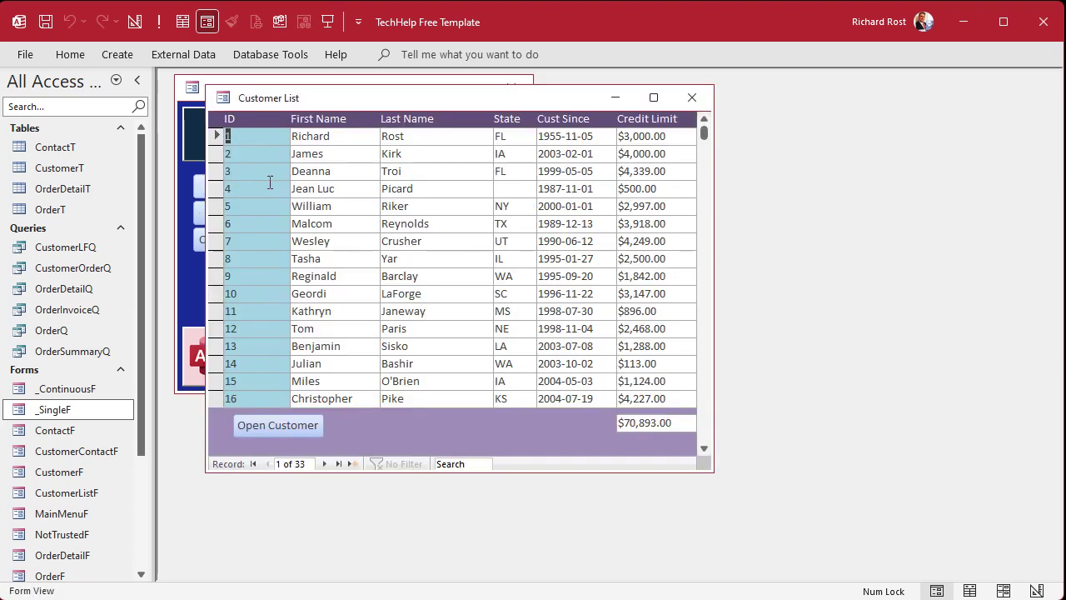
click(691, 98)
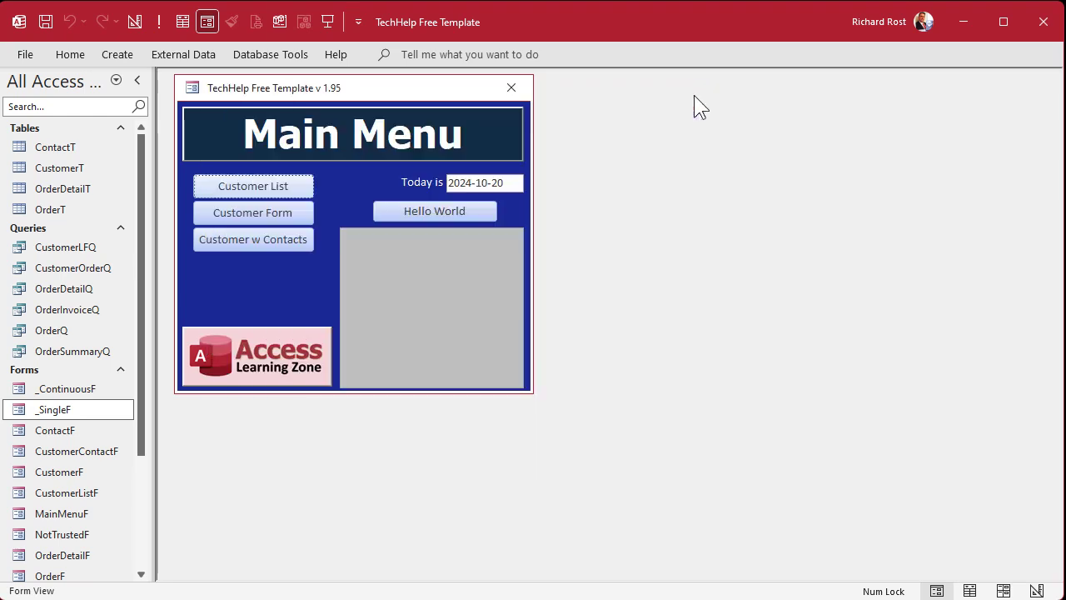
click(67, 169)
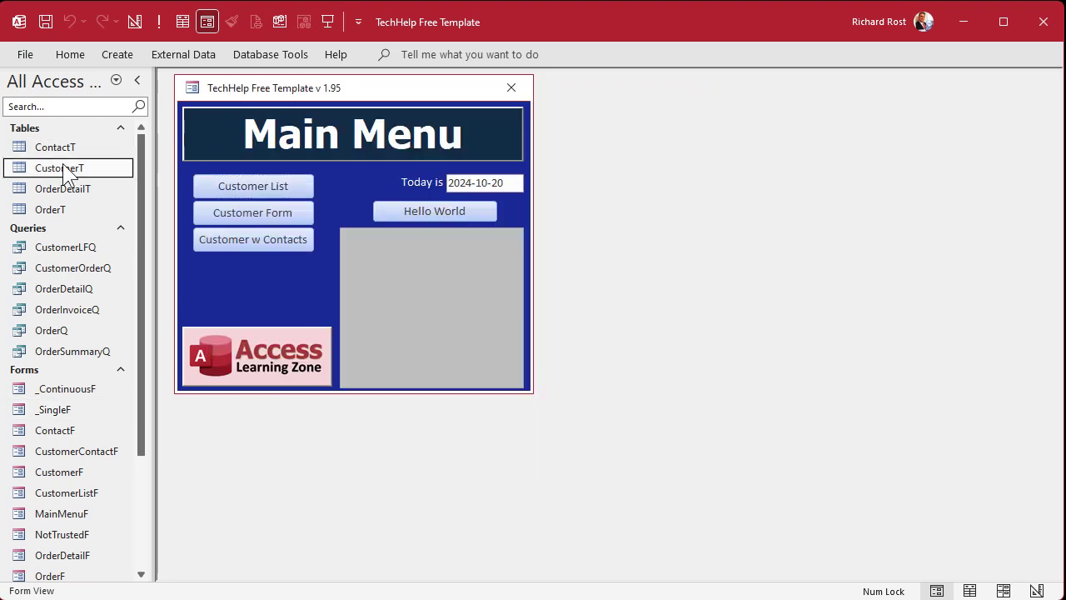
click(233, 215)
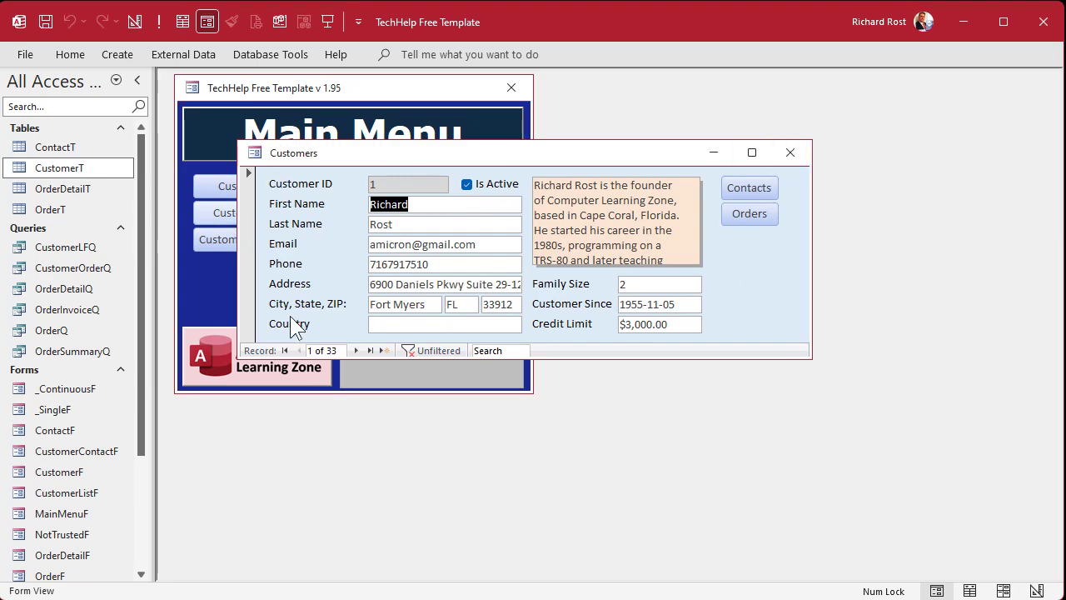
click(790, 152)
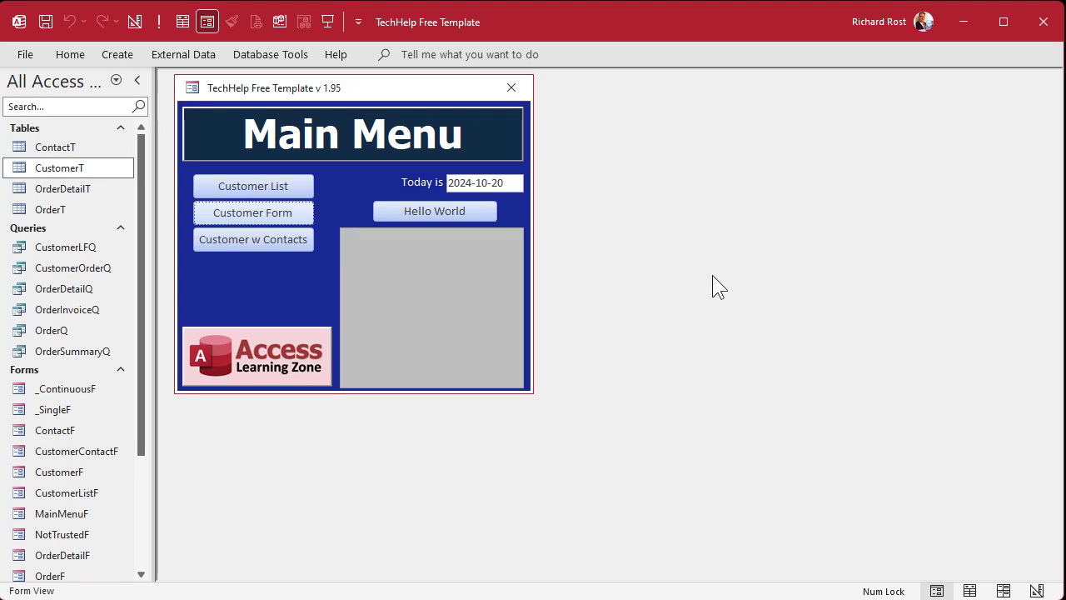
- Open the first customer's record from the main menu and view the related Orders and Contacts forms, closing each one
click(250, 215)
click(737, 218)
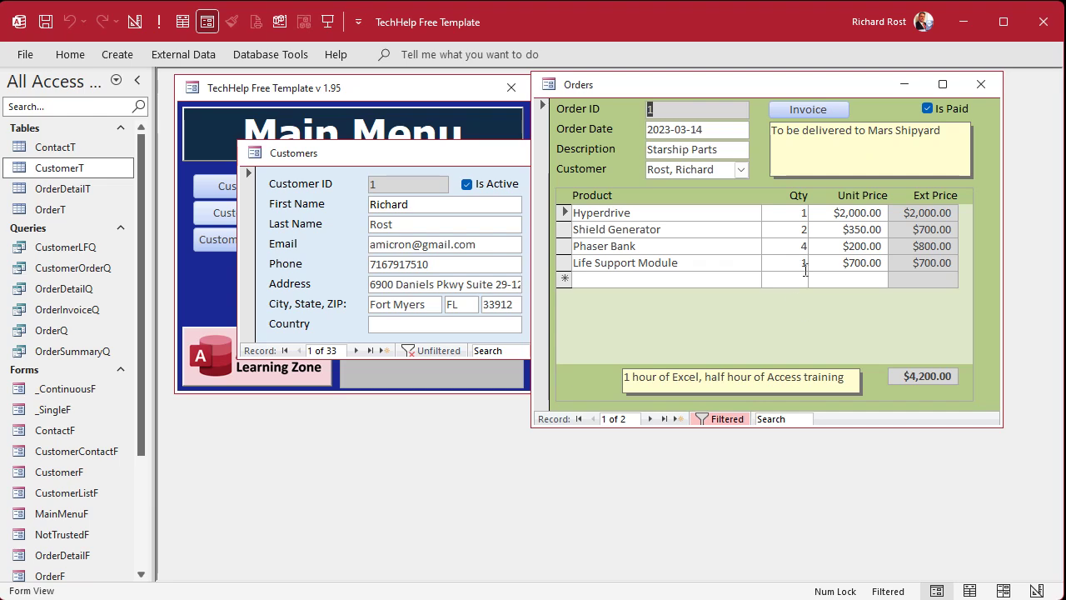
click(980, 84)
click(726, 186)
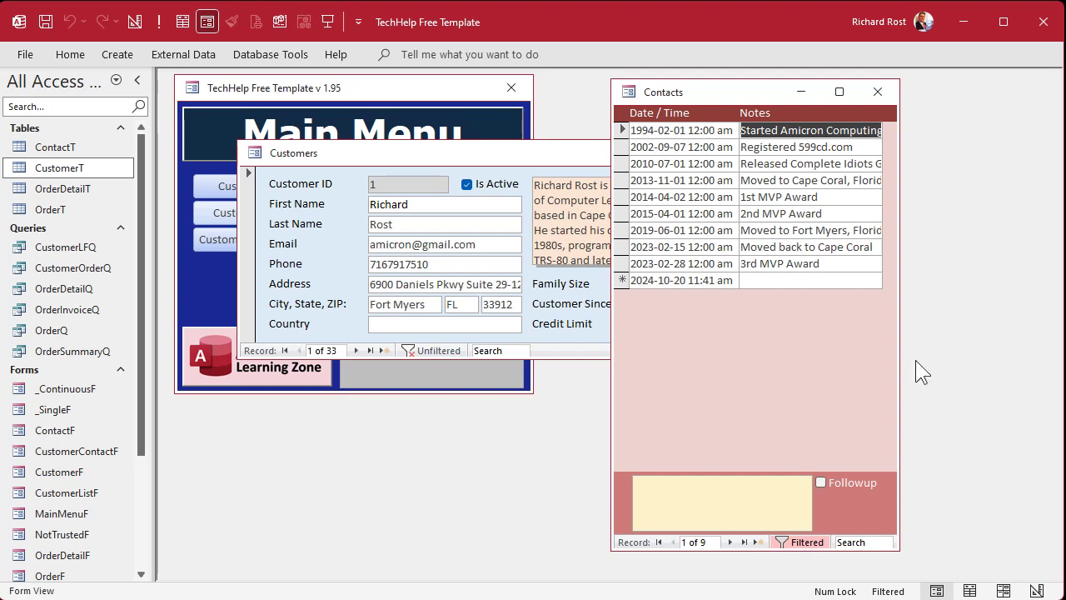
click(876, 91)
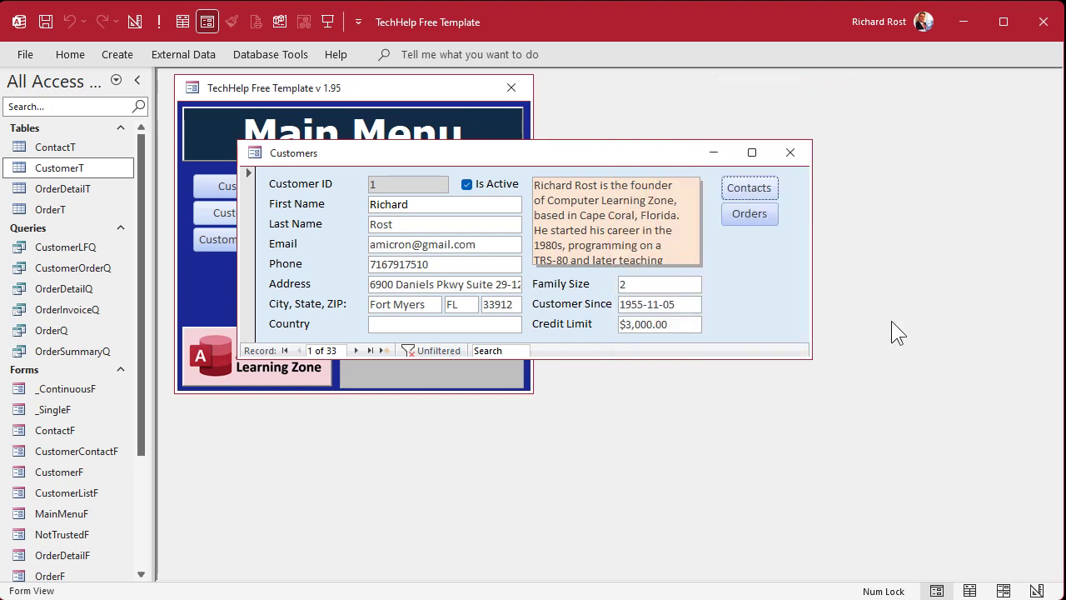
- Mark the first customer's earliest contact entry for Followup, and close the Contacts and Customers forms
click(740, 188)
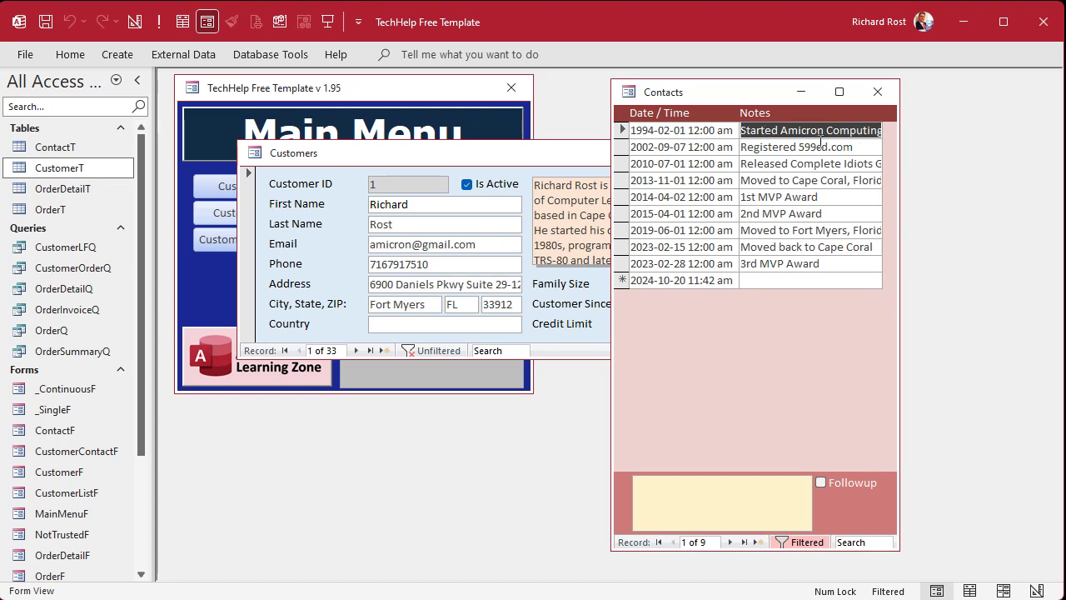
click(846, 481)
click(845, 479)
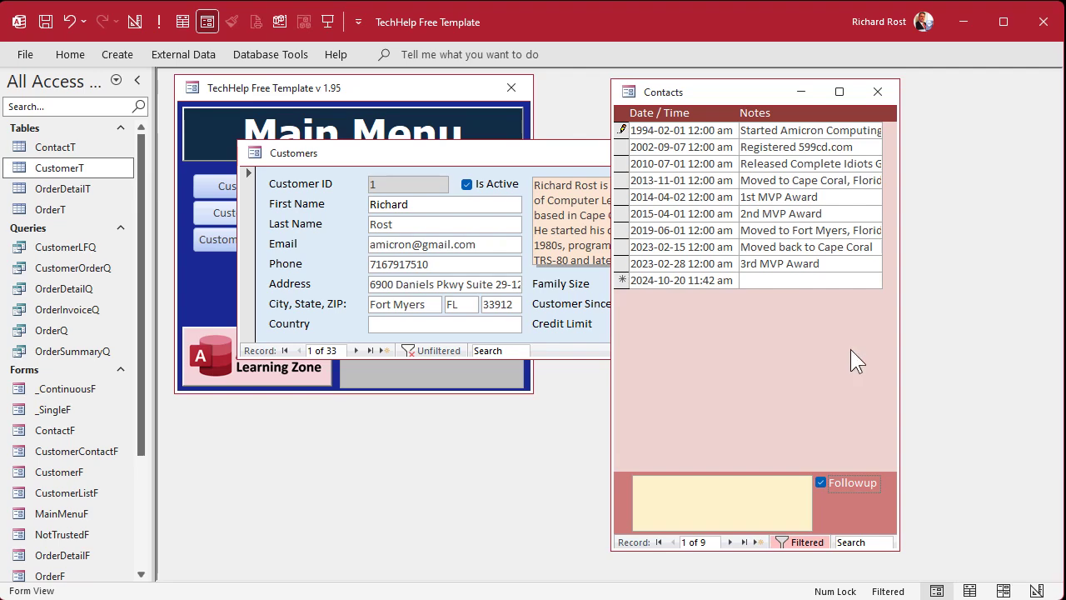
click(876, 93)
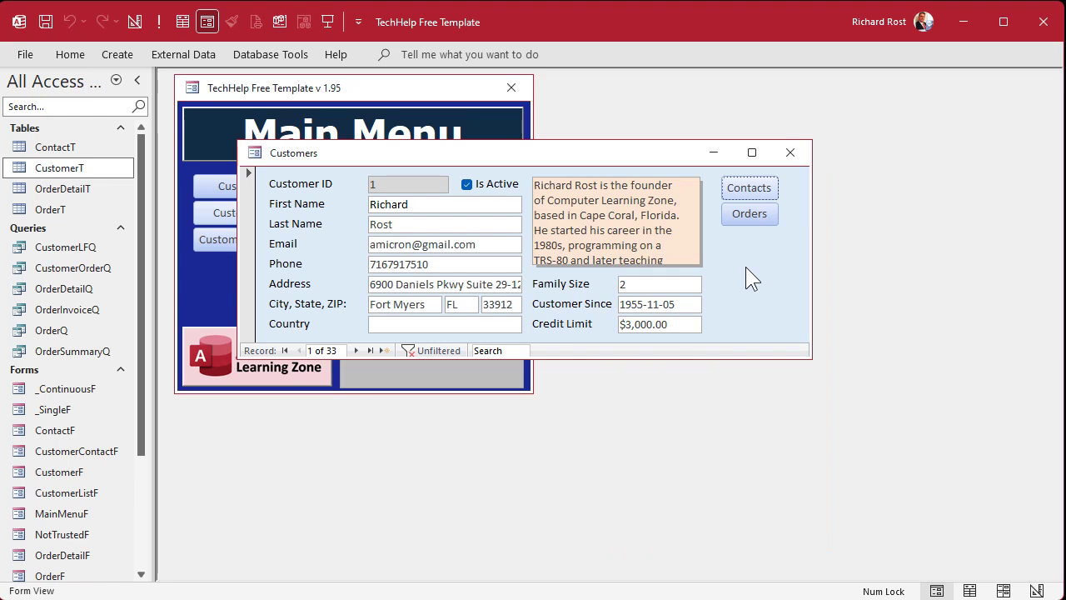
key(ctrl+w)
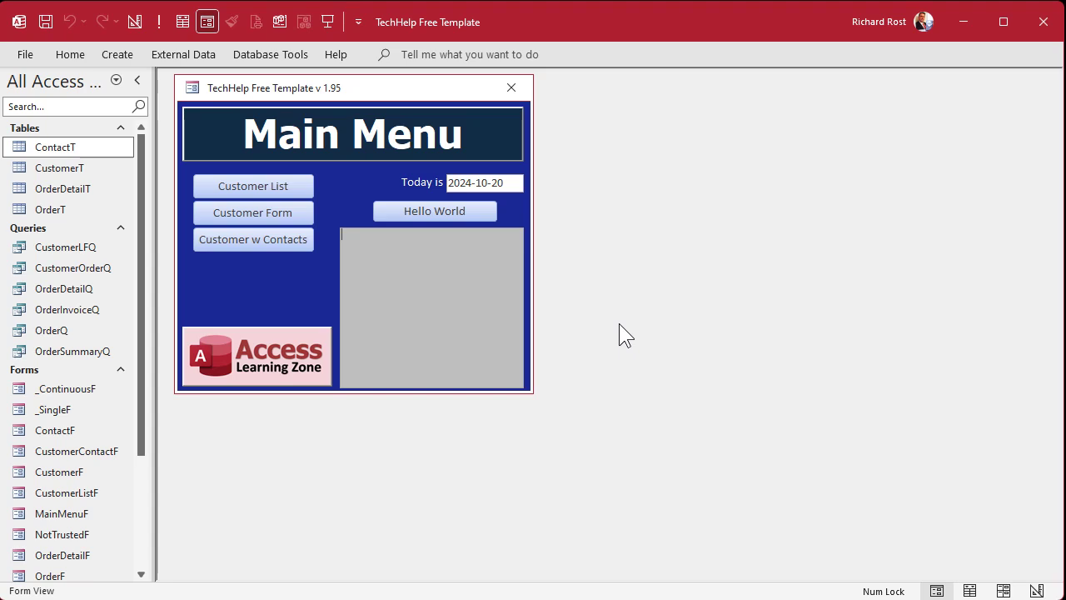
- Rename the CustomerT table as EmployeeT
click(47, 170)
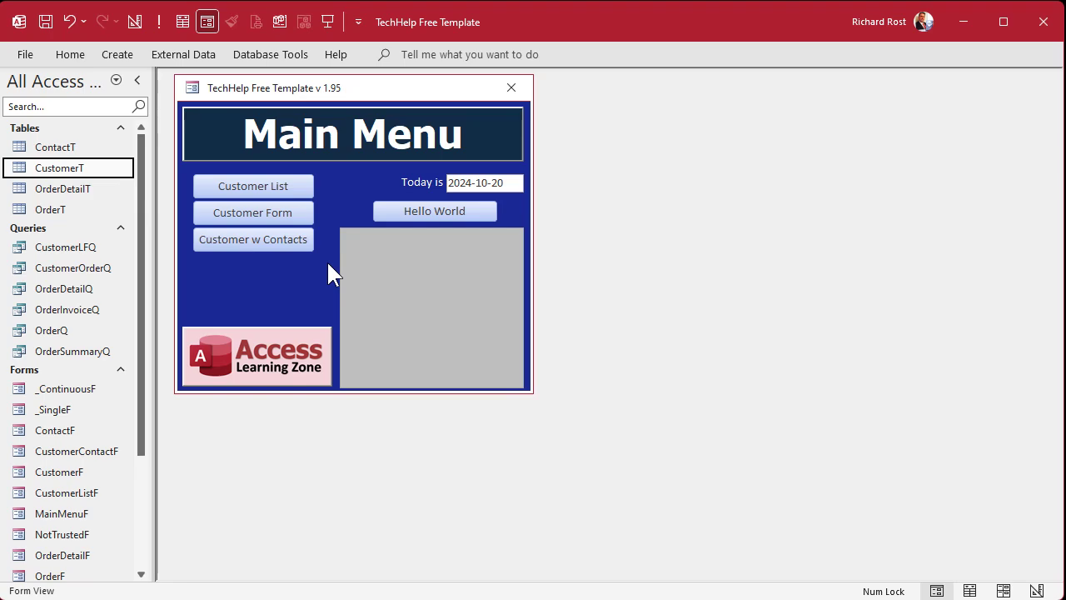
right_click(51, 170)
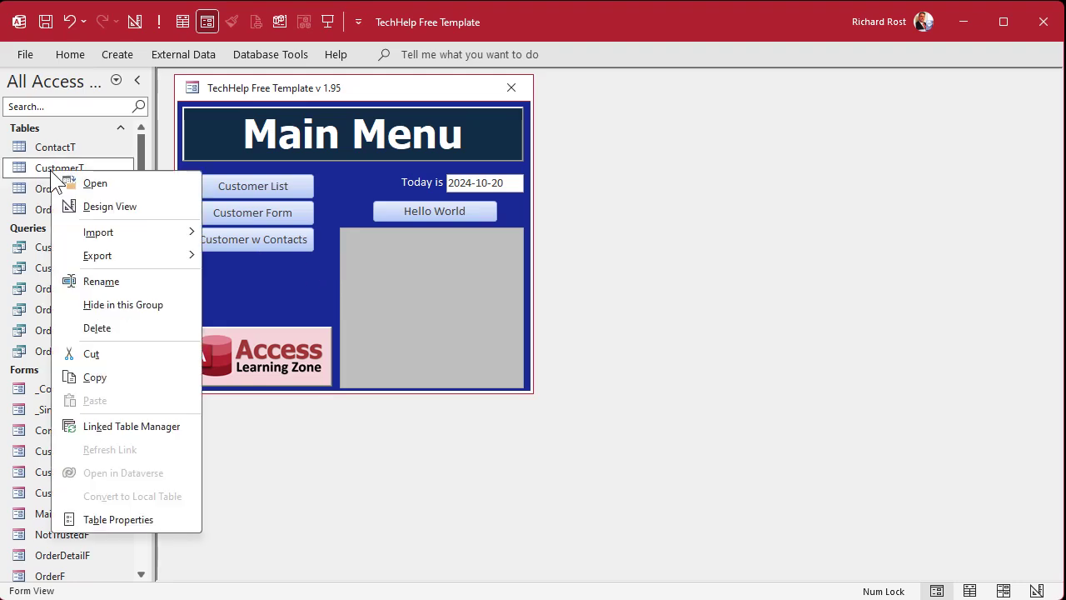
click(109, 282)
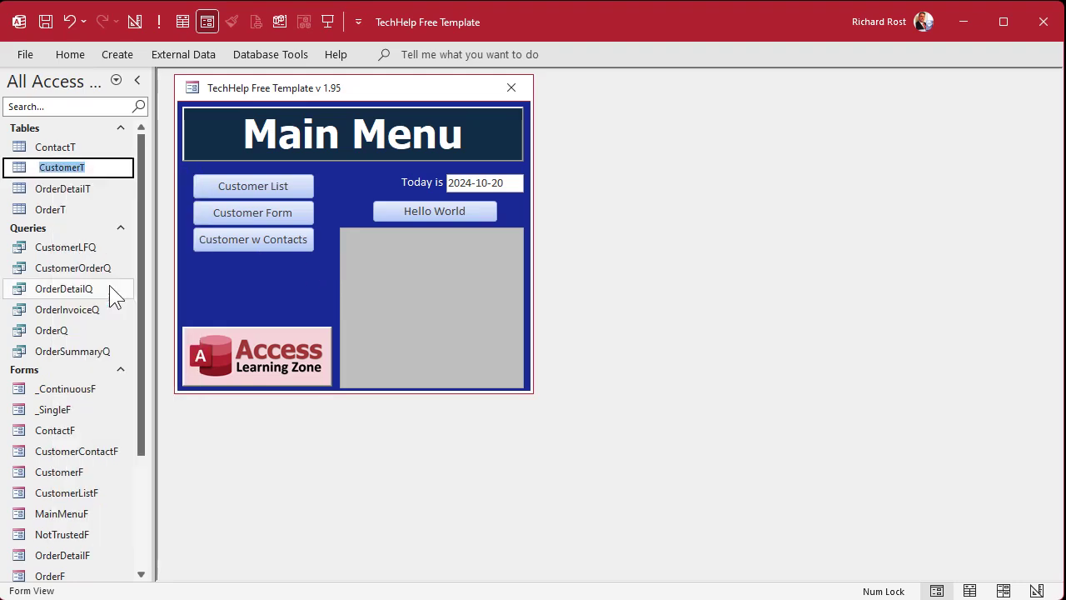
text(EmployeeT)
key(Return)
- Browse a few records in the Customer Form, check its Record Source property in Design View, and close the form
click(293, 211)
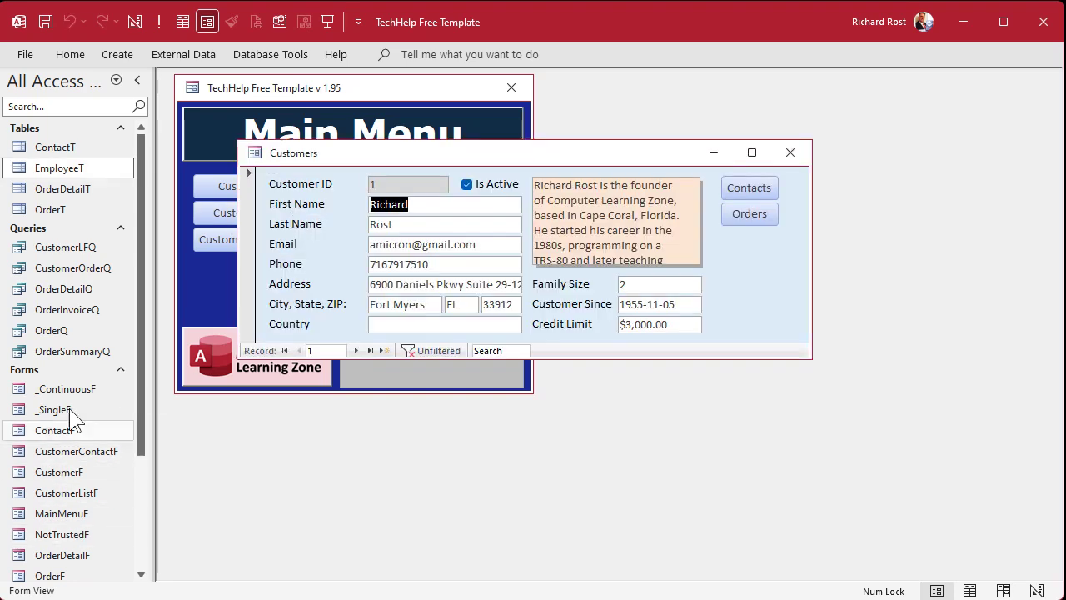
click(356, 350)
click(356, 349)
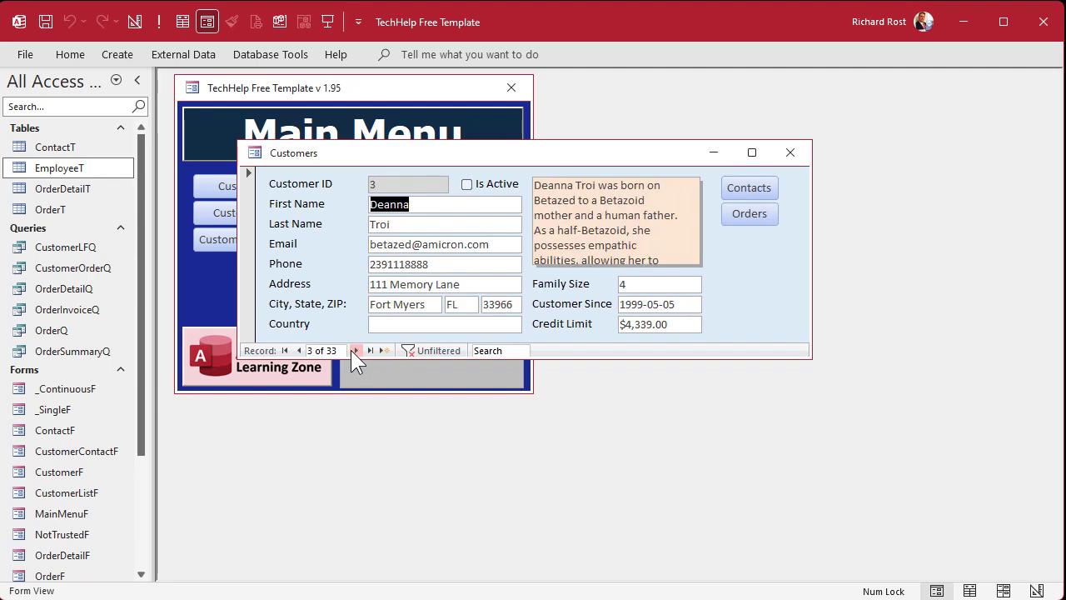
right_click(516, 159)
click(570, 288)
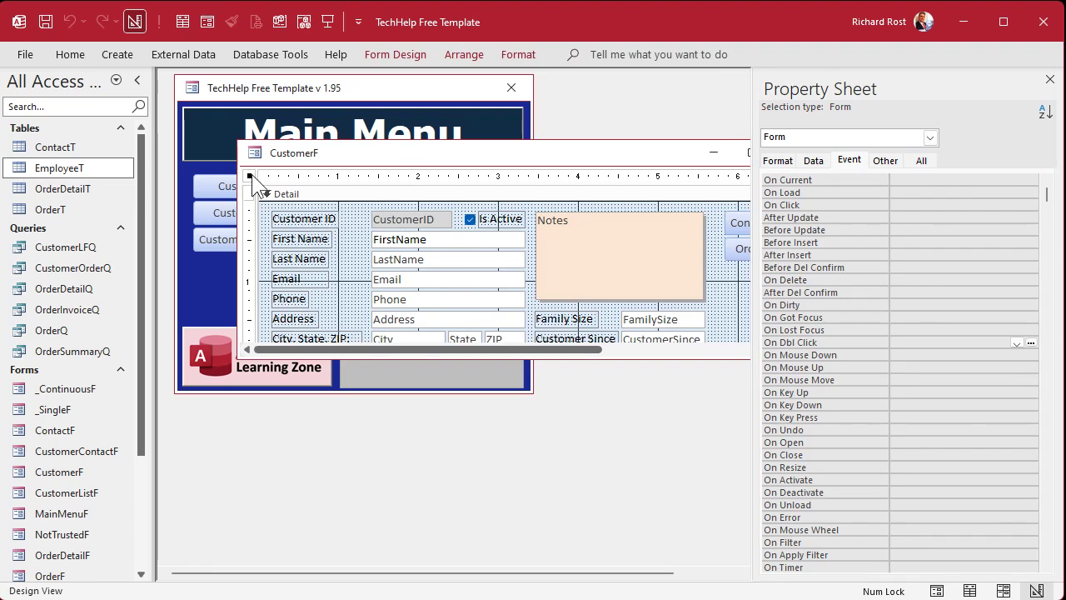
click(813, 160)
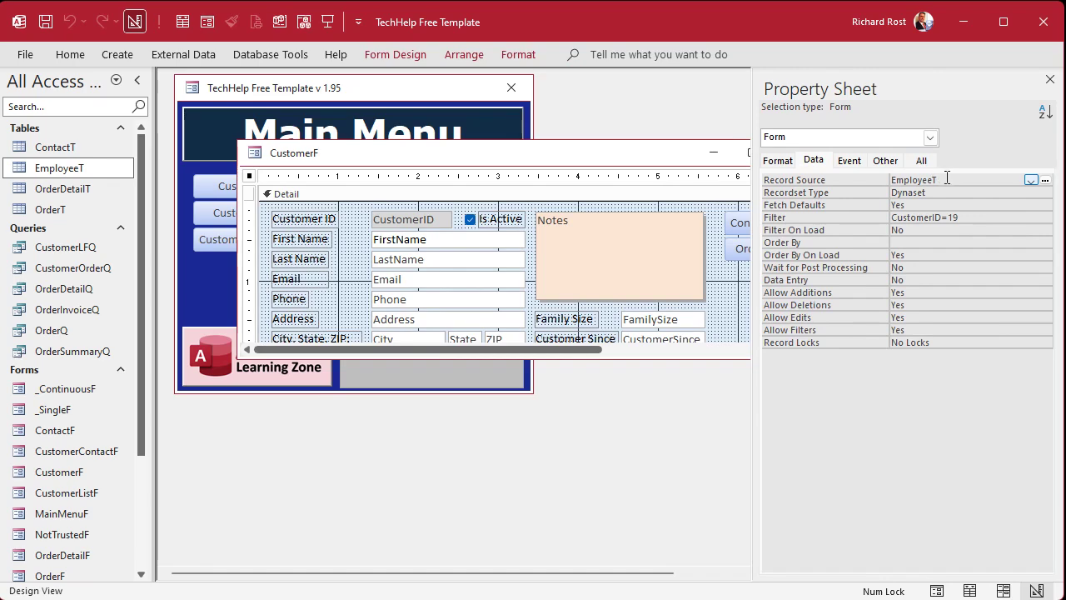
click(1049, 79)
click(790, 153)
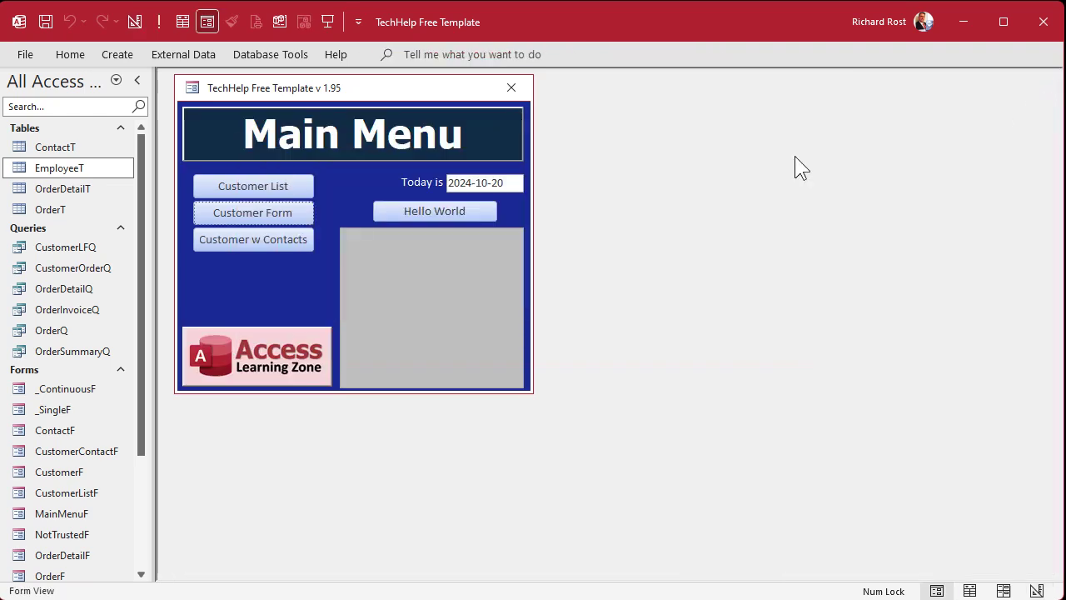
- Rename the CustomerF form as EmployeeF
click(73, 471)
right_click(73, 473)
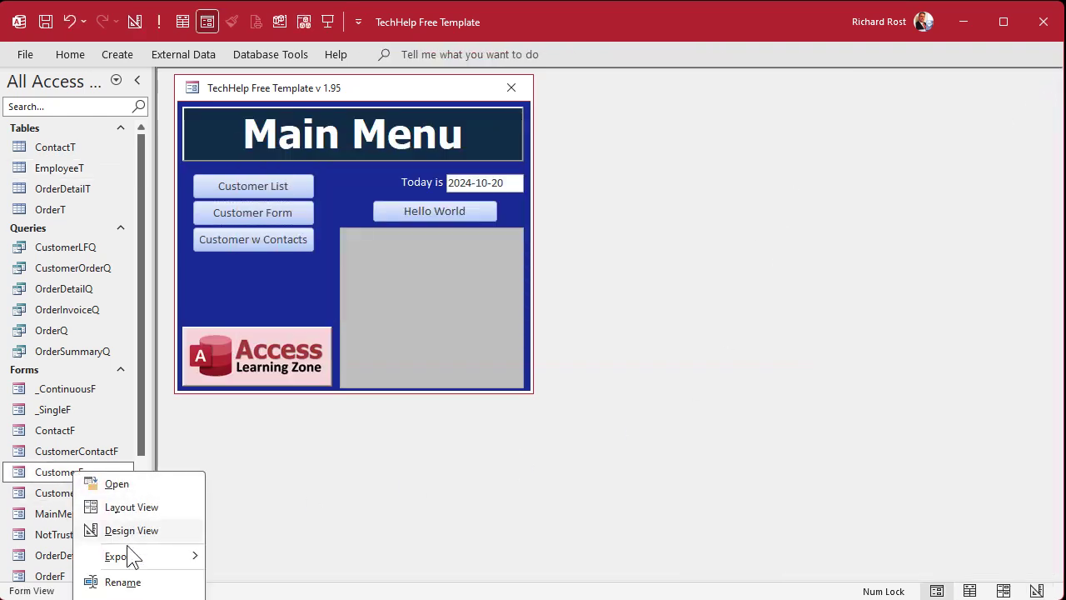
click(123, 576)
text(Emplo)
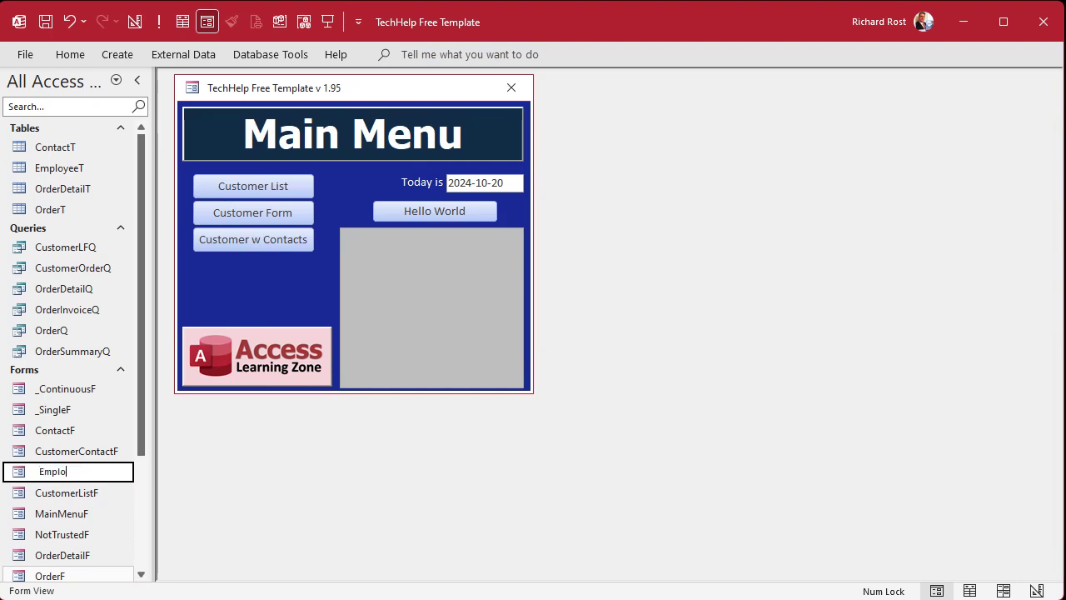
text(yeeF)
key(Return)
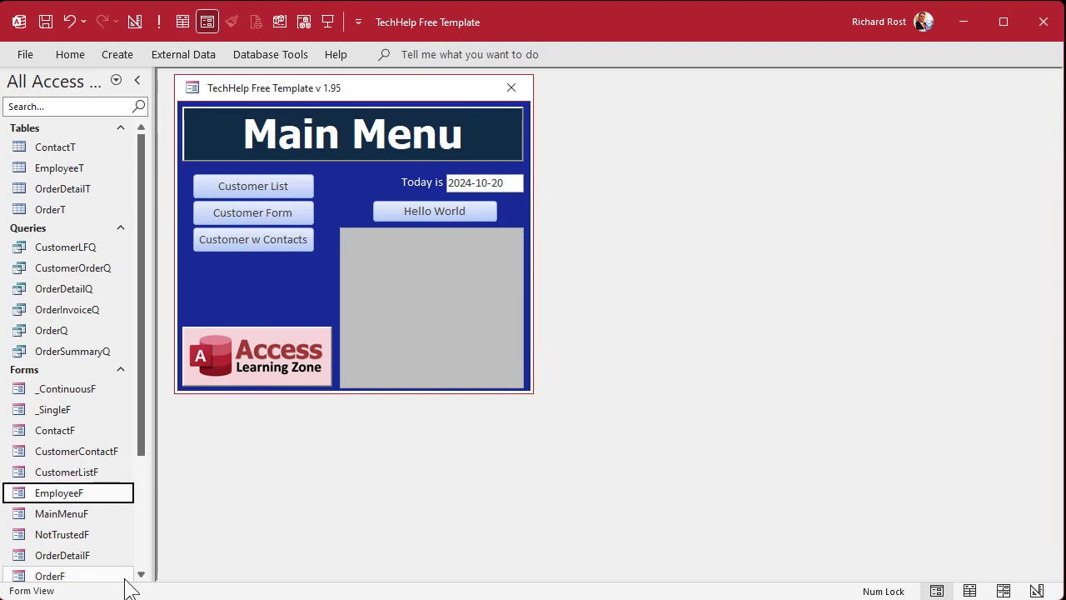
- Test EmployeeF directly and through the main menu's Customer Form command, and debug the code behind that command
double_click(60, 496)
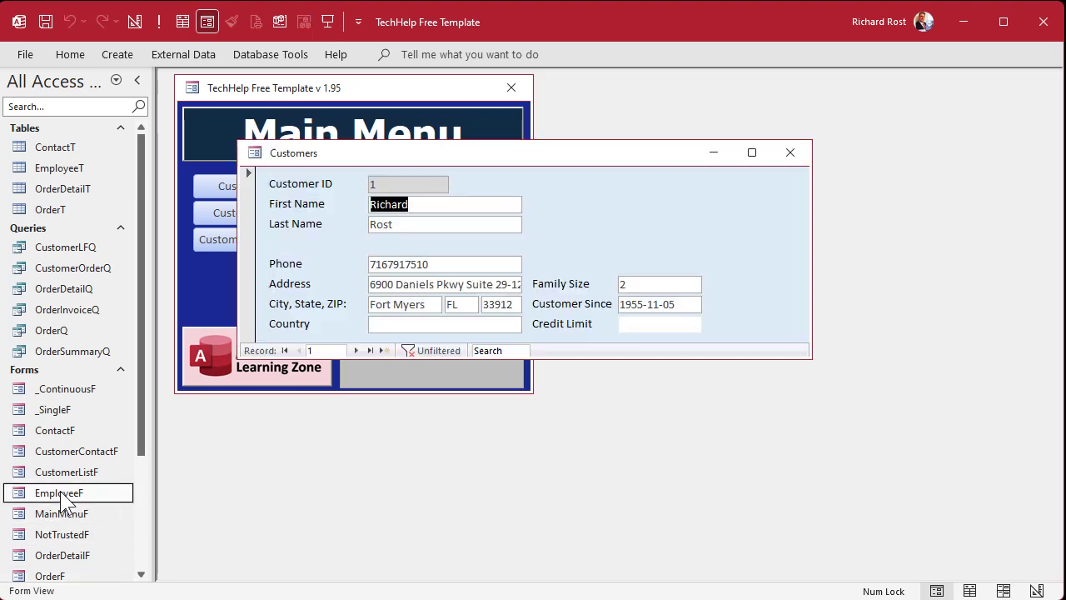
click(790, 155)
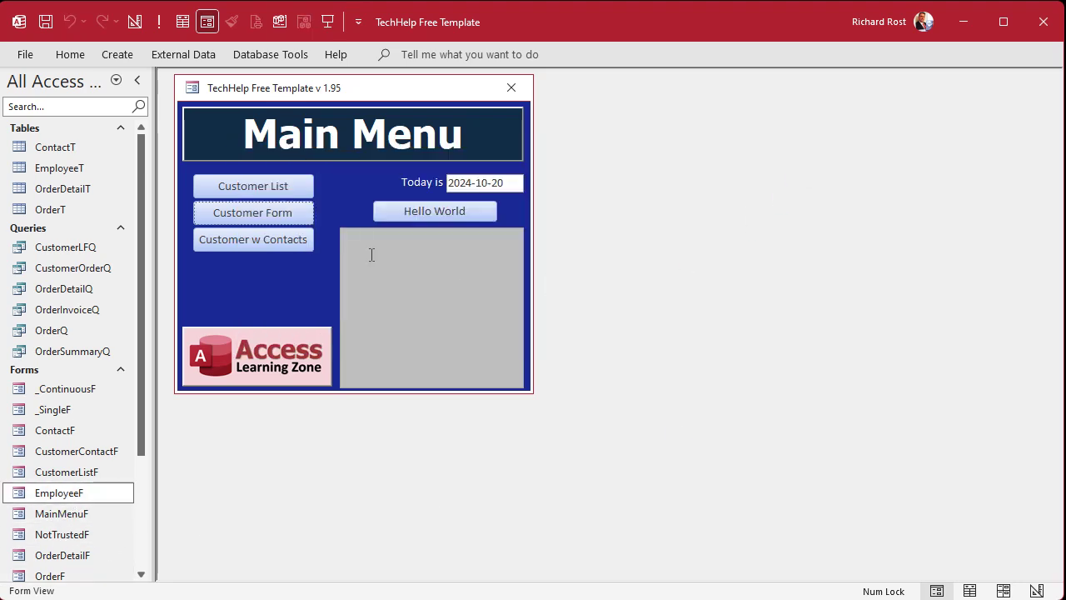
click(248, 217)
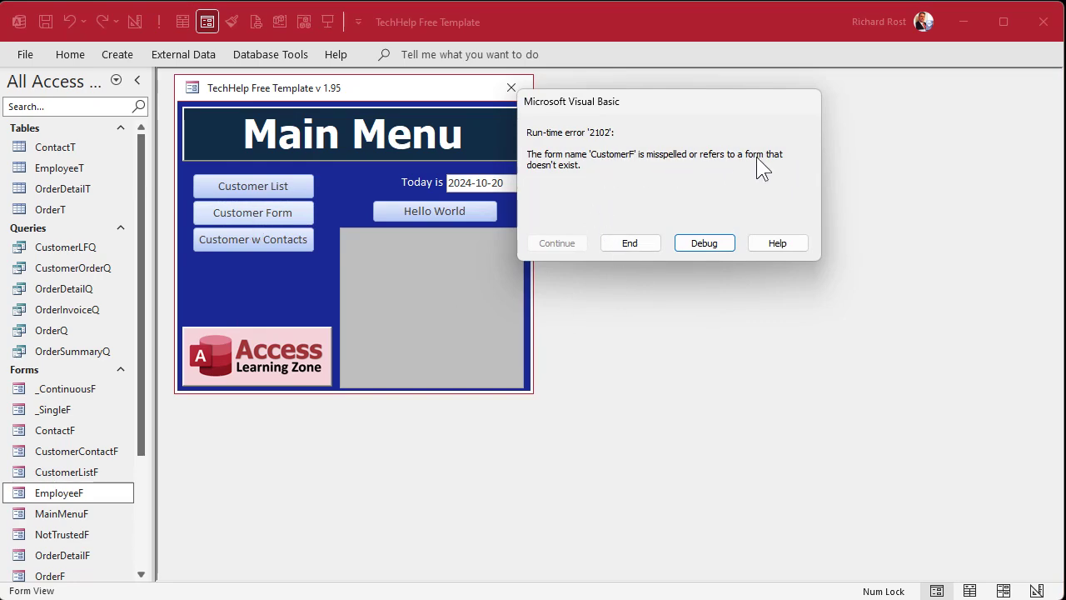
click(705, 243)
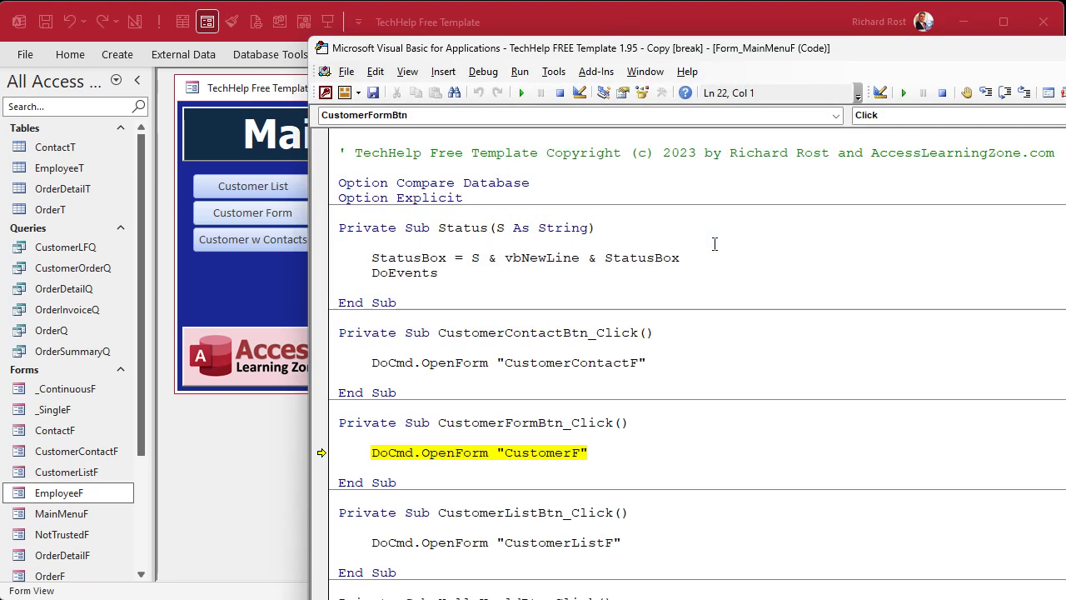
- Stop the halted code and change the form name in CustomerFormBtn_Click from "CustomerF" to "EmployeeF"
click(603, 453)
drag(730, 58, 685, 13)
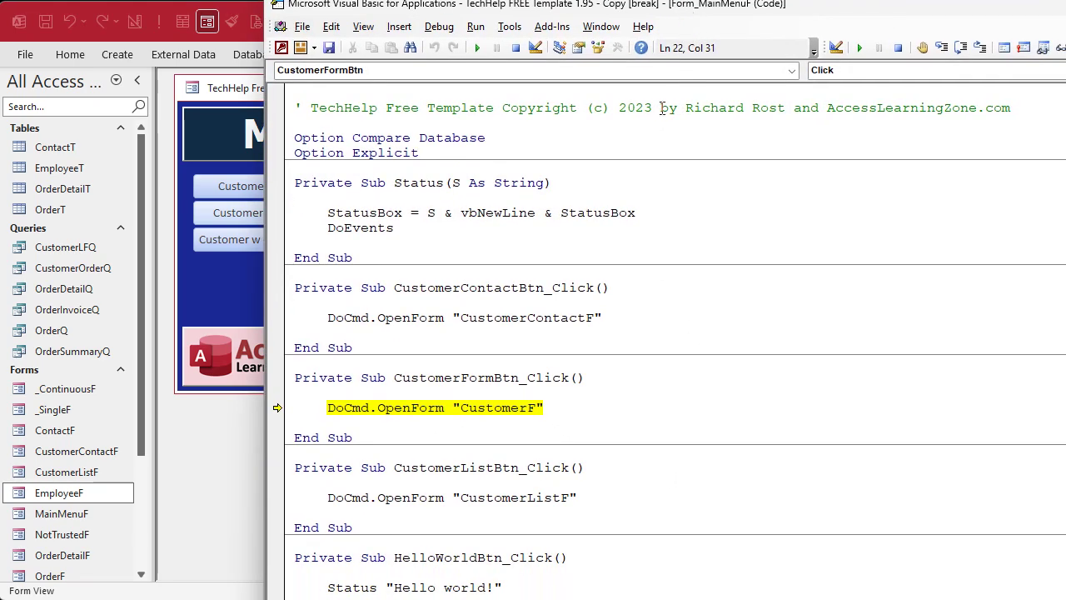
click(515, 48)
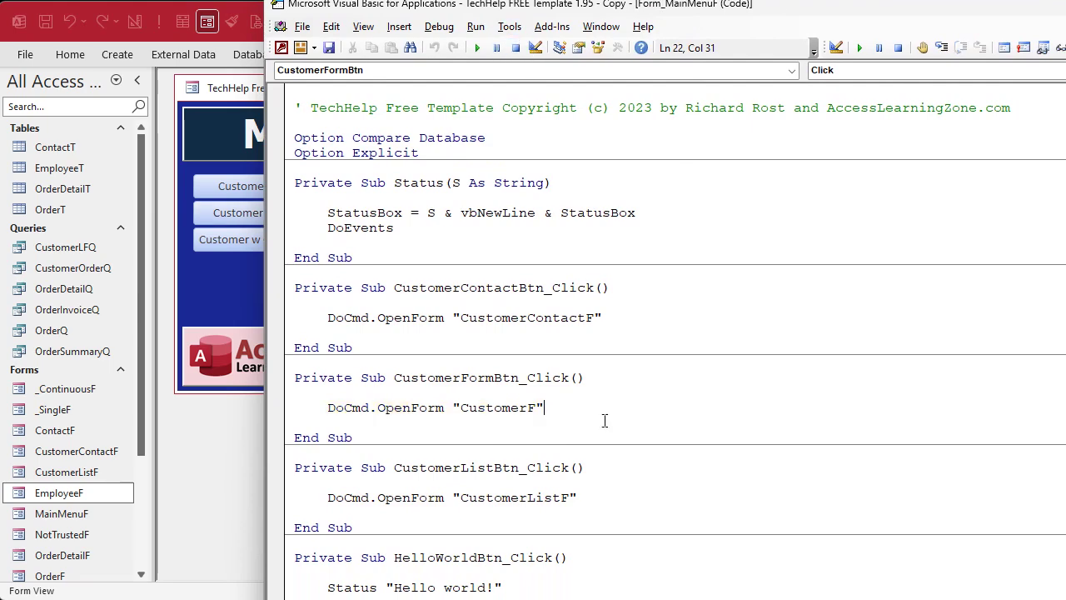
double_click(512, 403)
text(Employ)
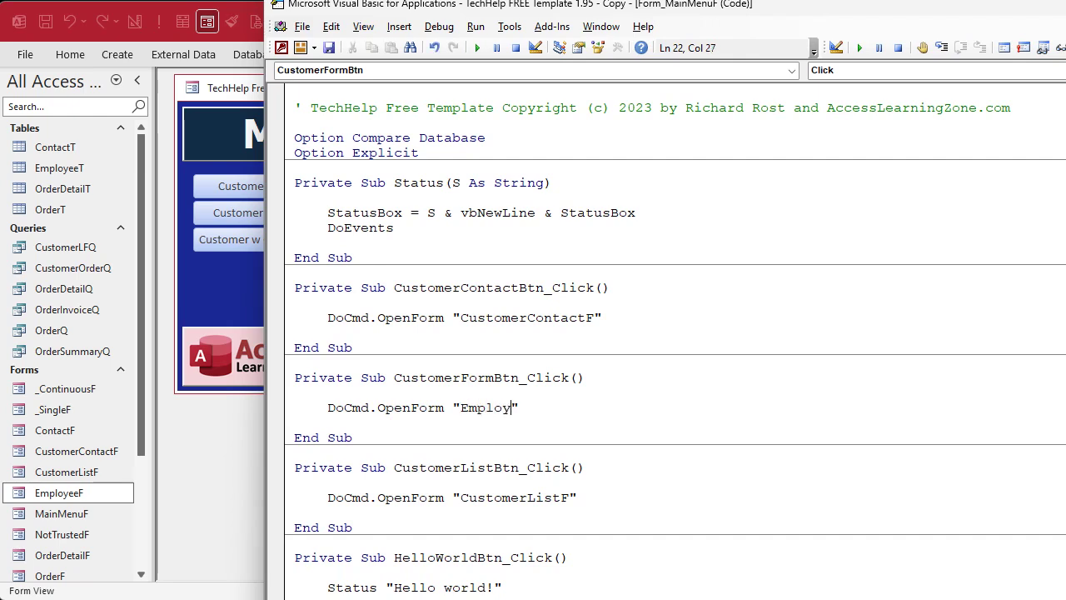
text(eeF)
- Test opening customer 3 from the Customer List form, and debug the OpenCustomer code behind it
double_click(519, 497)
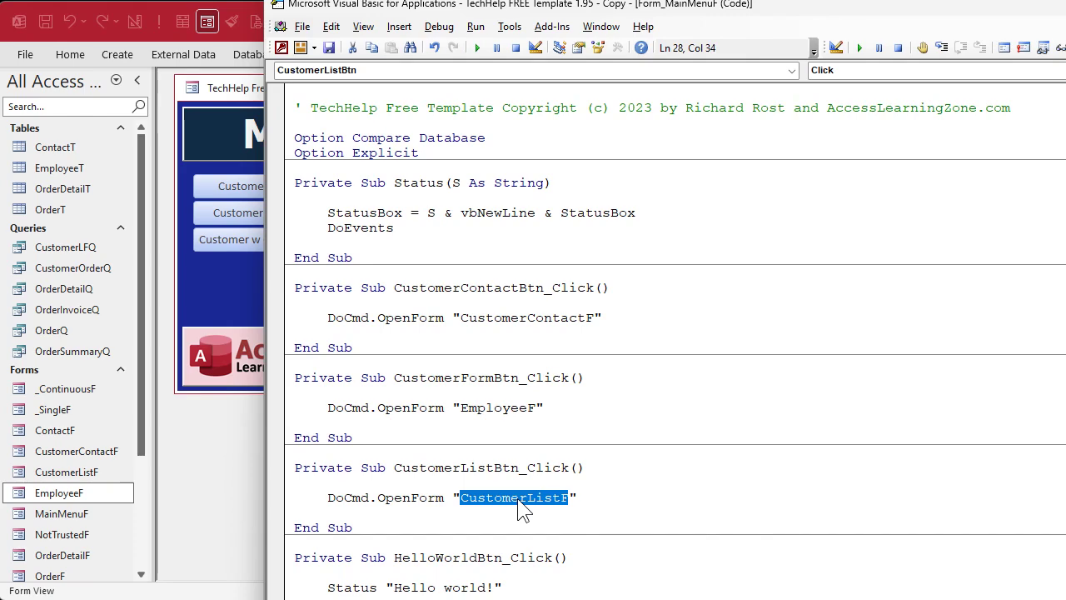
click(200, 433)
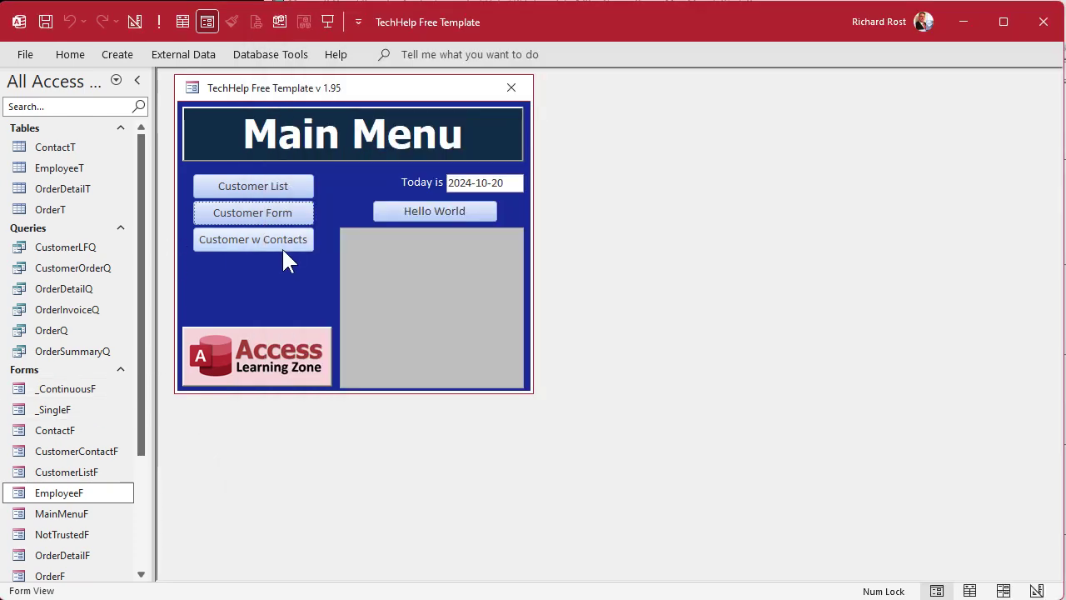
click(257, 186)
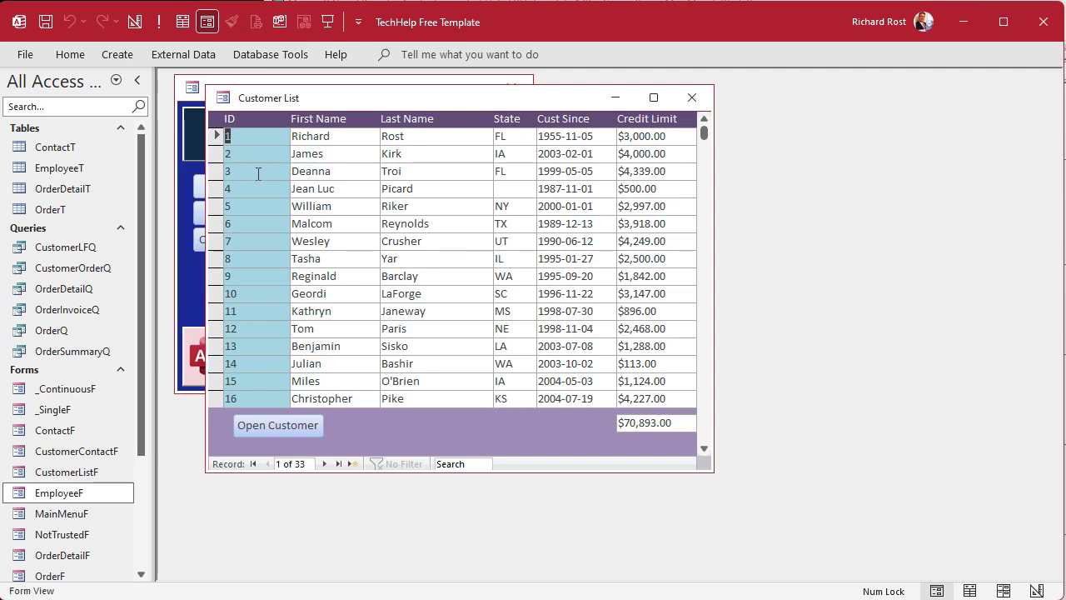
double_click(258, 173)
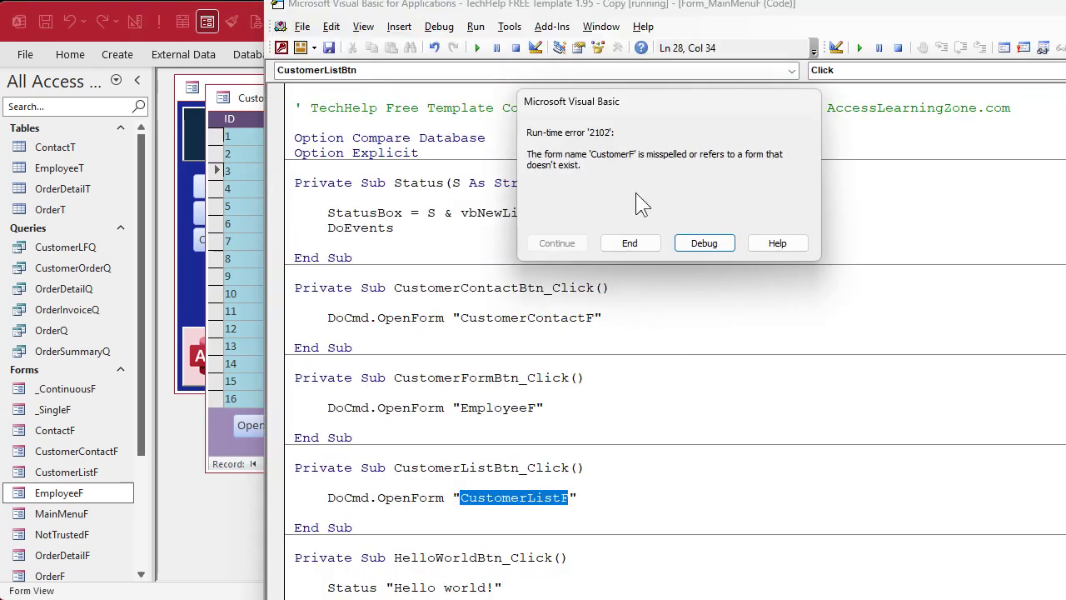
click(704, 242)
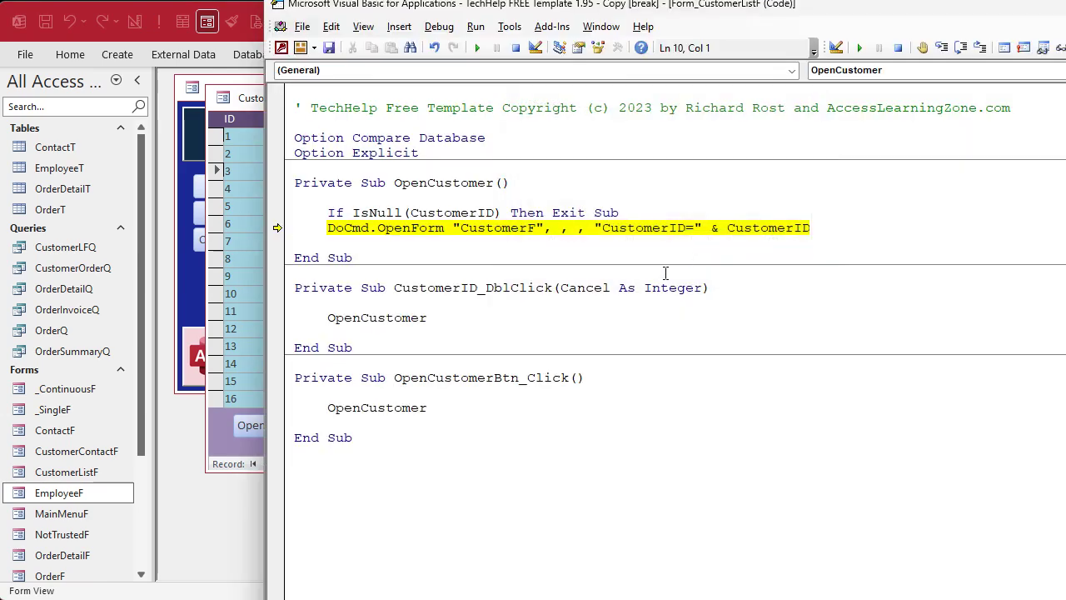
- Stop the halted OpenCustomer code and close the Customer List form in the database window
double_click(501, 229)
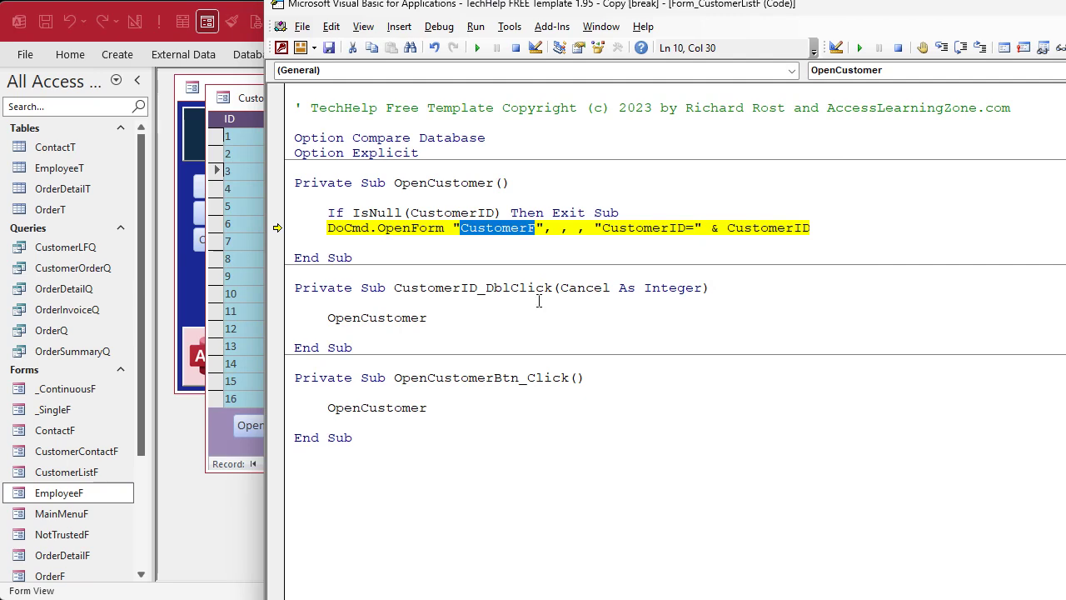
click(516, 48)
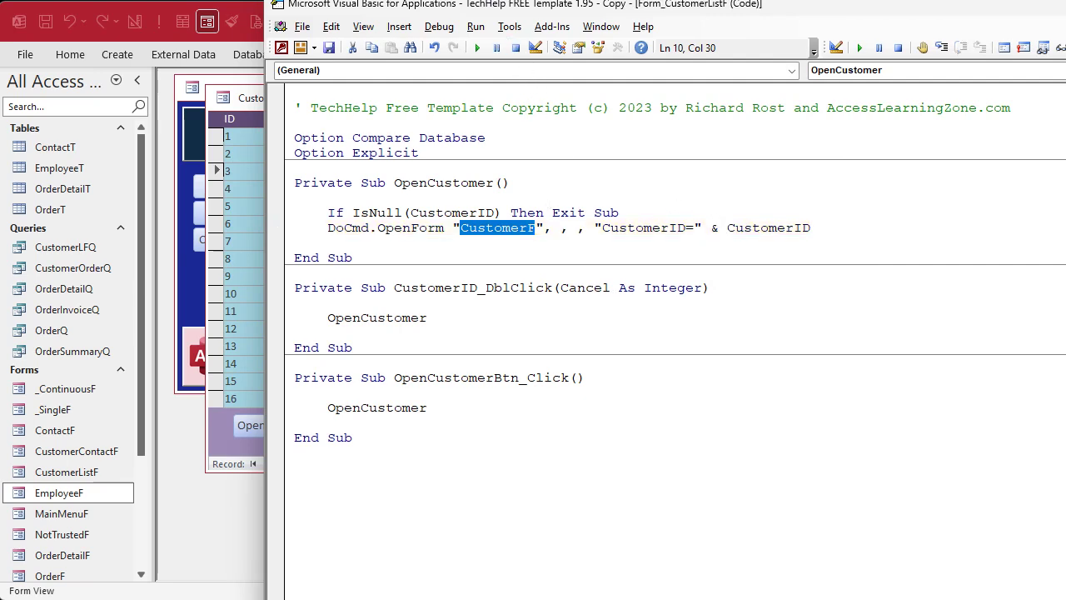
key(alt+F11)
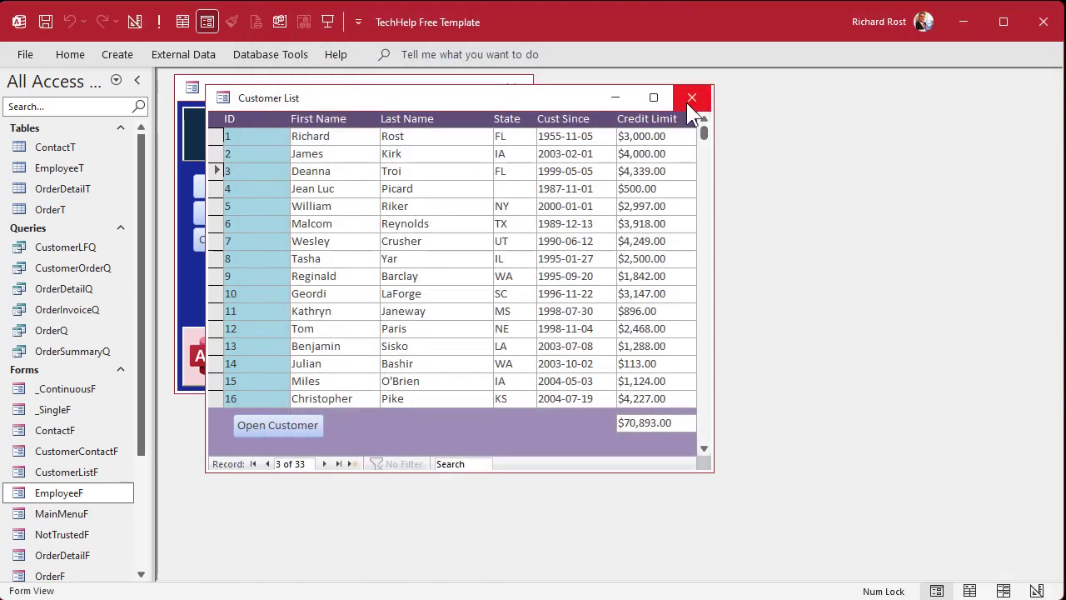
click(691, 99)
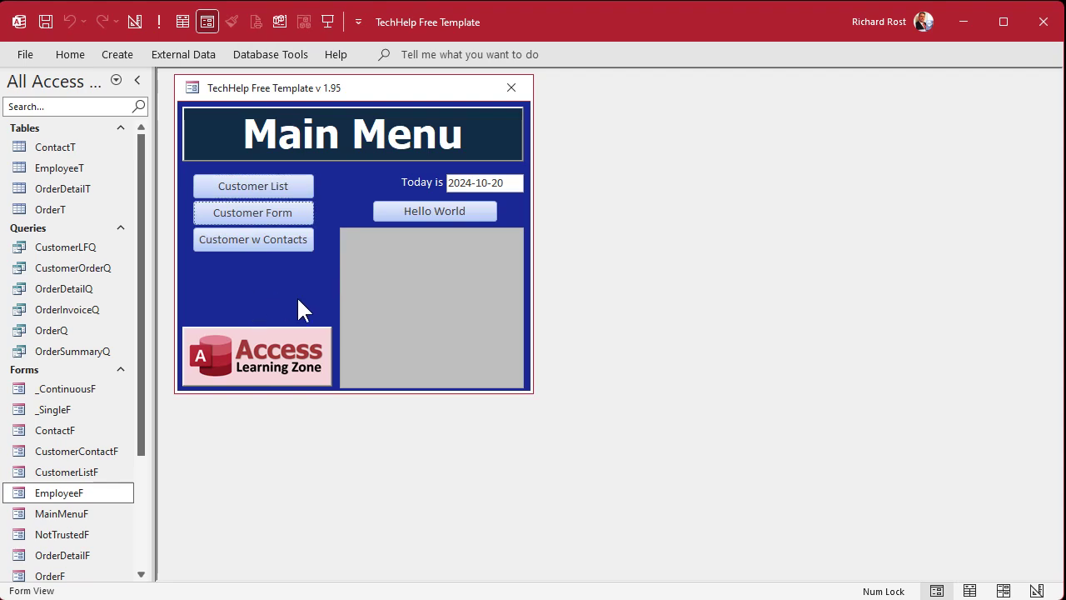
- Open the EmployeeT table in Design View and rename its CustomerID field as EmployeeID
click(66, 169)
right_click(70, 175)
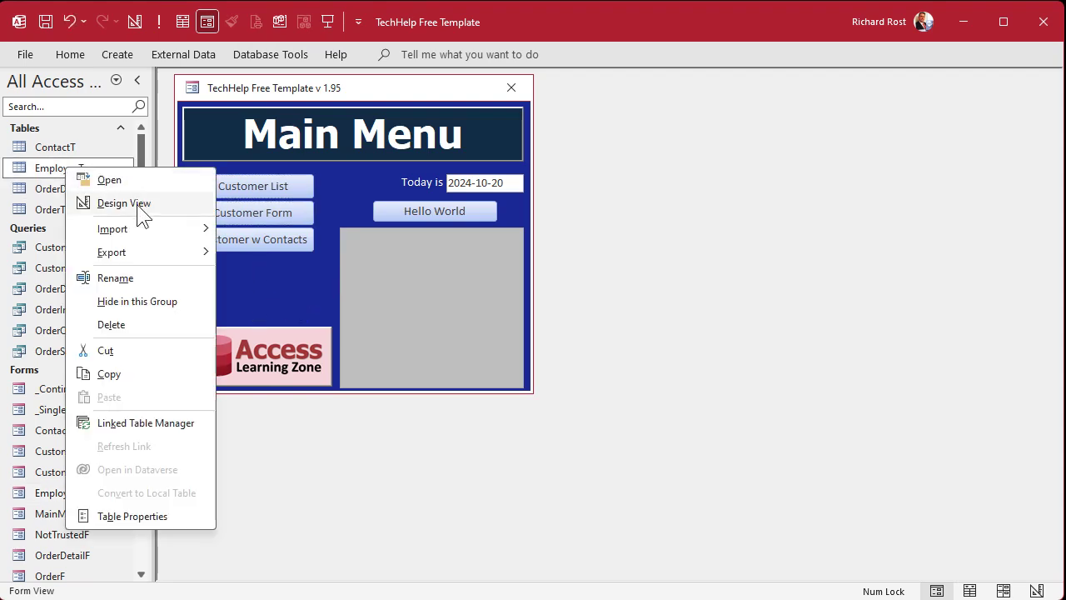
click(140, 205)
click(240, 126)
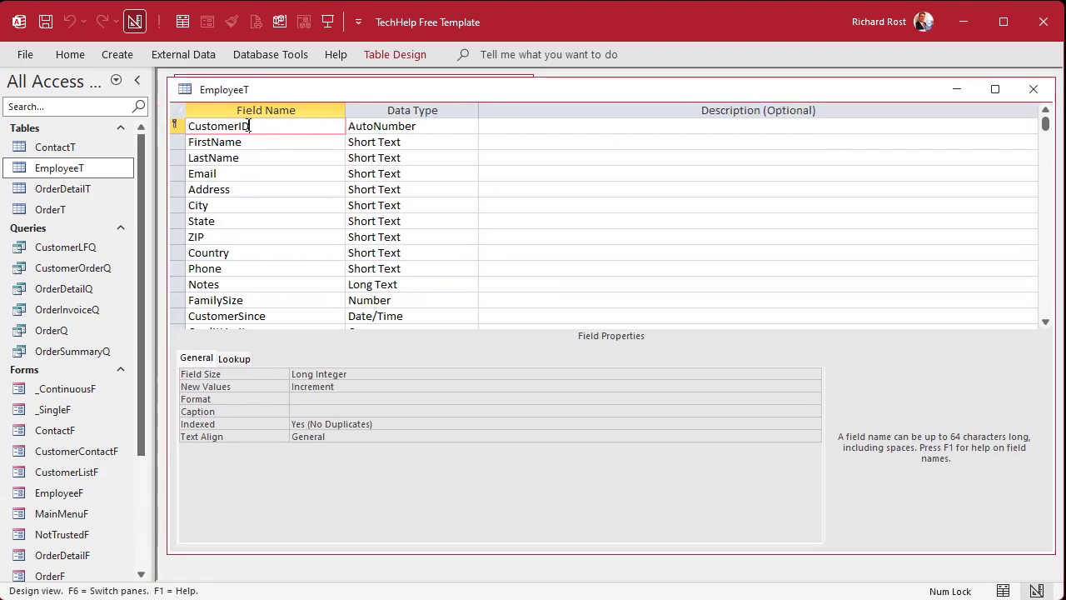
drag(240, 125, 154, 131)
text(Employee)
key(Down)
- Permanently delete the FamilySize, CustomerSince and CreditLimit fields from EmployeeT
key(Down)
key(Down)
key(Down)
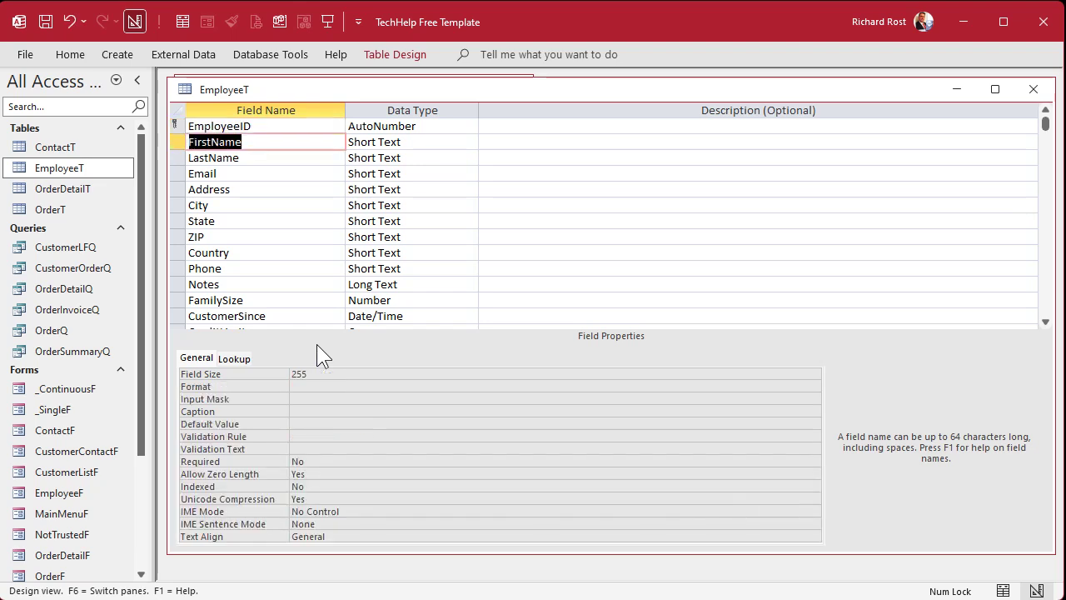
key(Down)
key(Down)
key(Down)
key(Down)
key(Down)
key(Down)
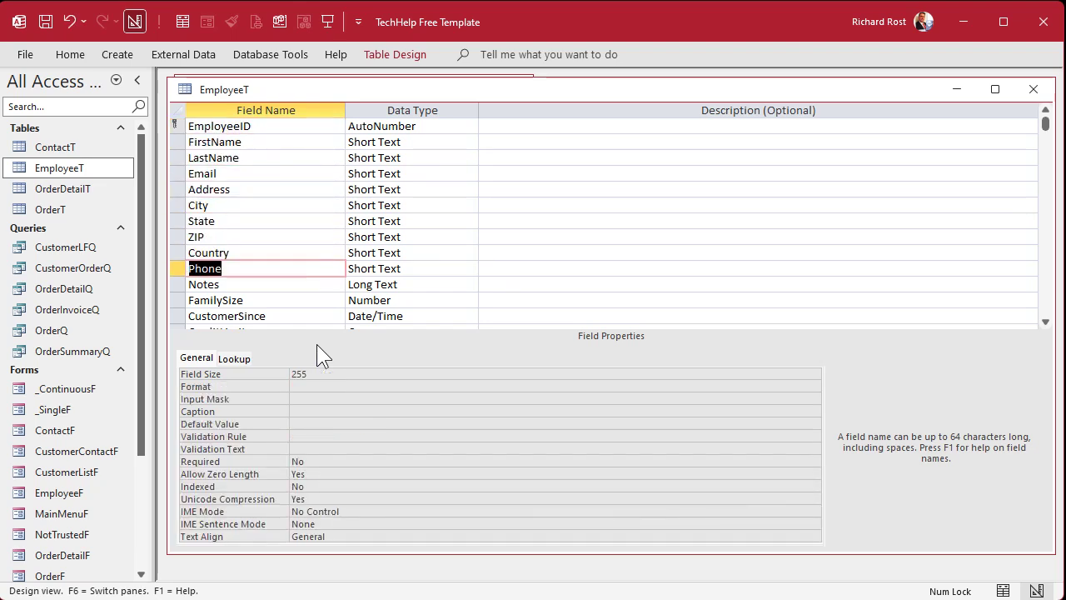
scroll(323, 267, down, 3)
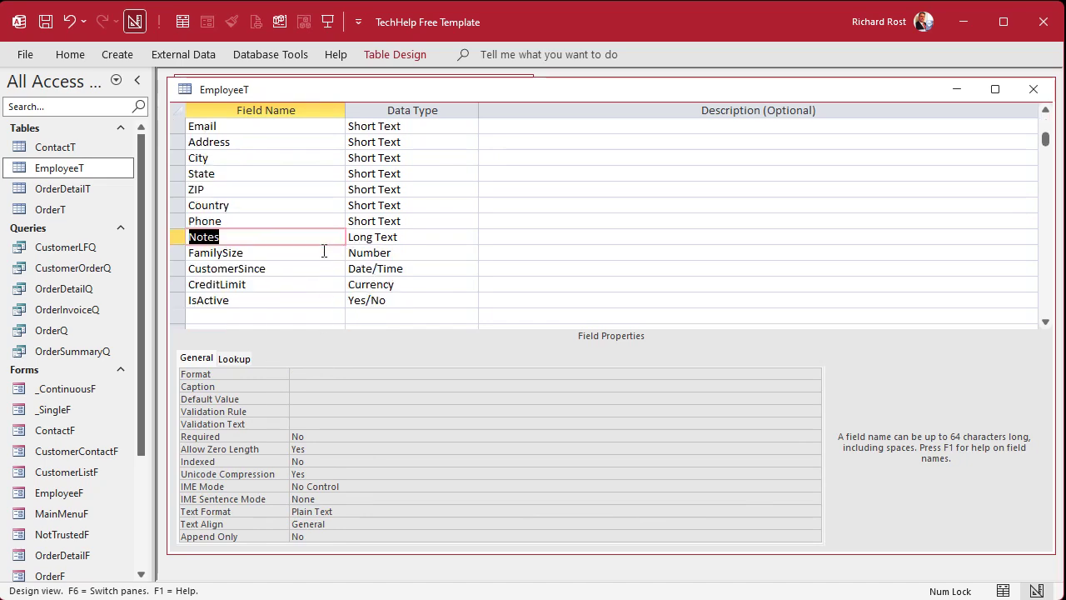
drag(177, 158, 169, 189)
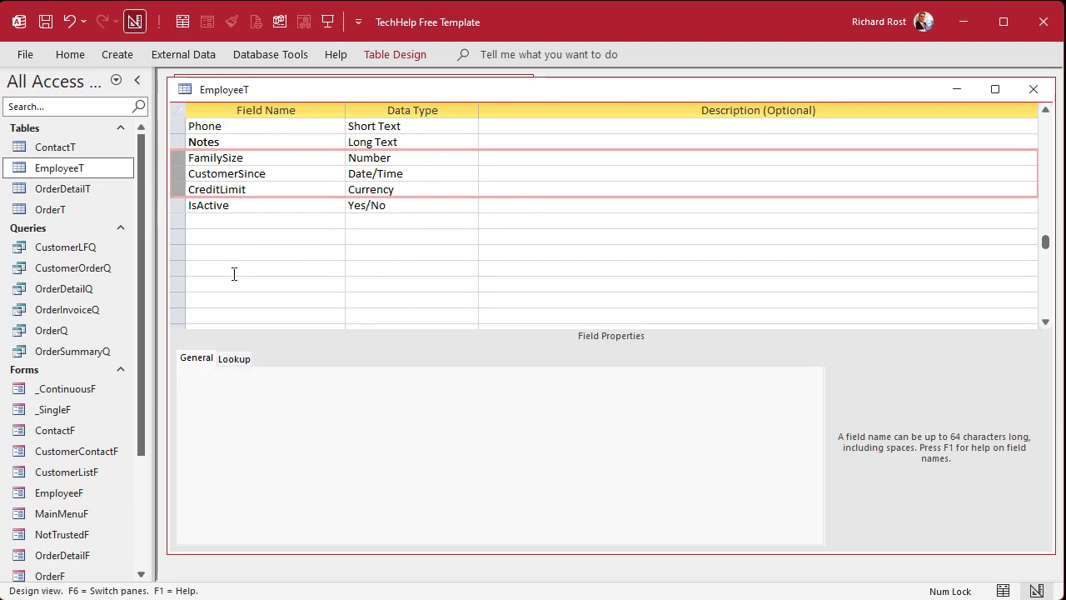
key(Delete)
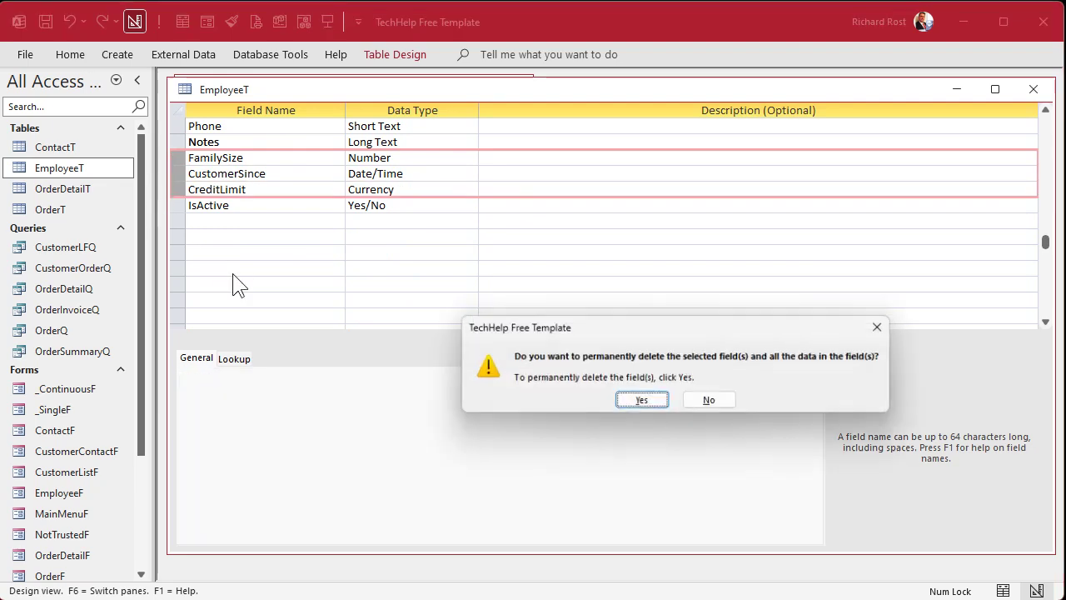
key(Return)
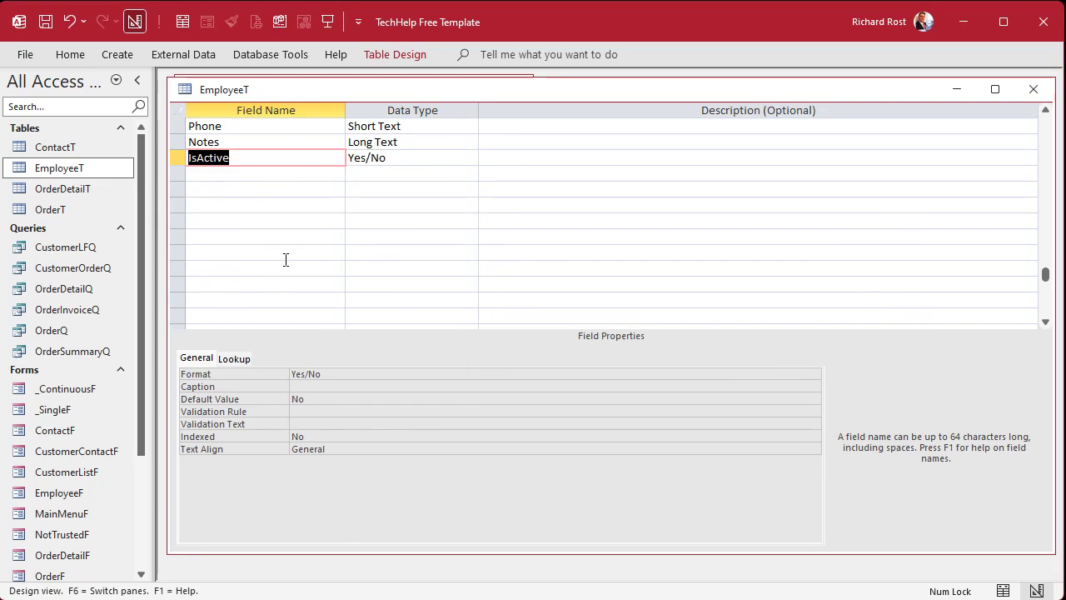
- Add a Number field named SupervisorID below IsActive in EmployeeT
scroll(286, 259, up, 2)
click(275, 269)
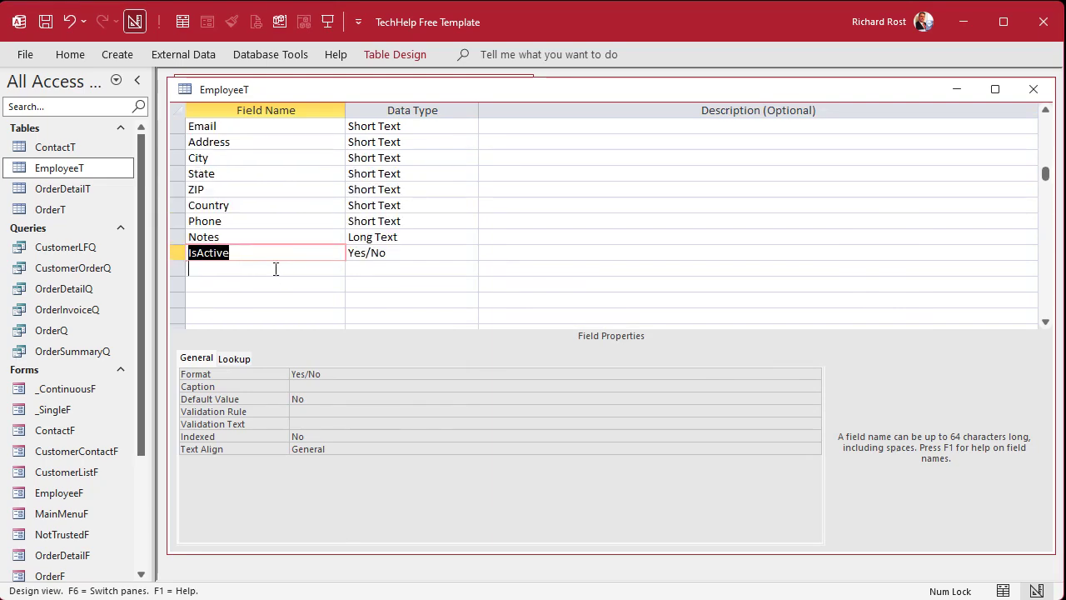
text(SupervisorID)
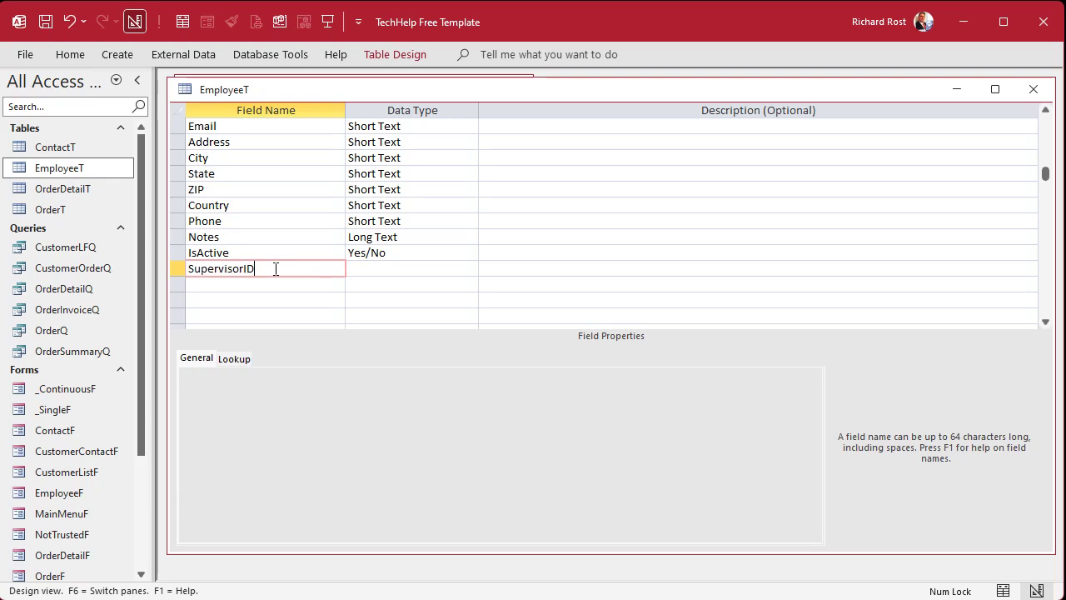
key(Tab)
text(n)
key(Tab)
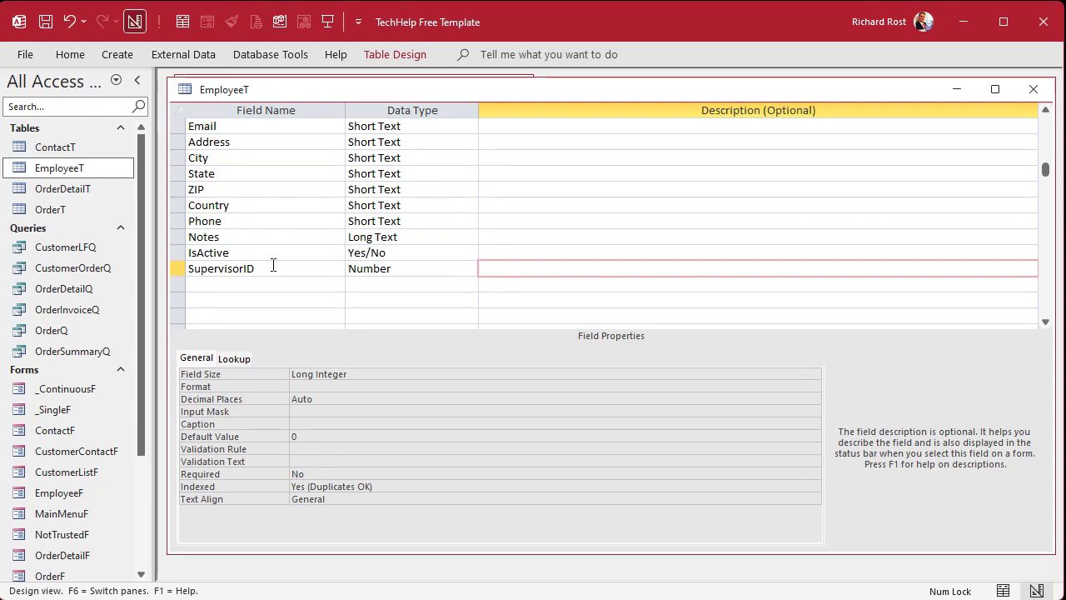
click(273, 264)
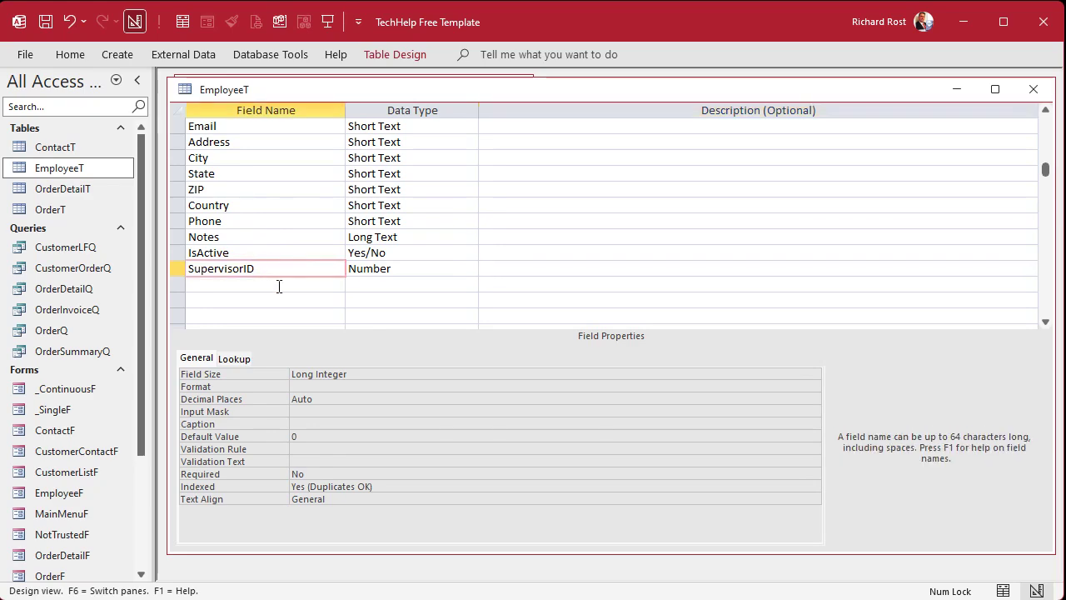
- Add two Date/Time fields named HireDate and TerminateDate below SupervisorID
click(279, 286)
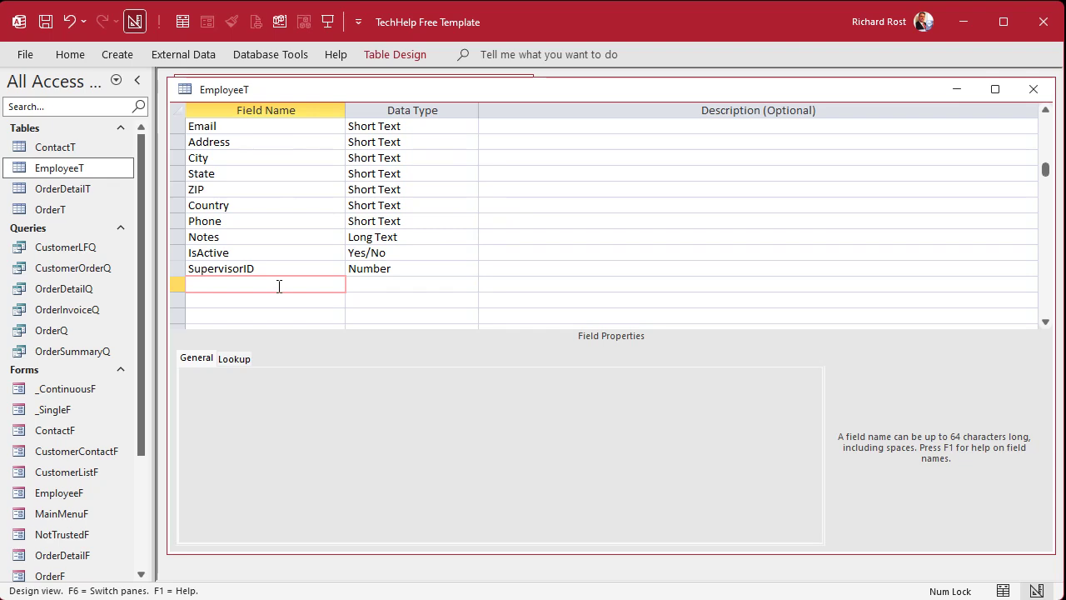
text(HireDate)
key(Tab)
text(d)
key(Tab)
key(Tab)
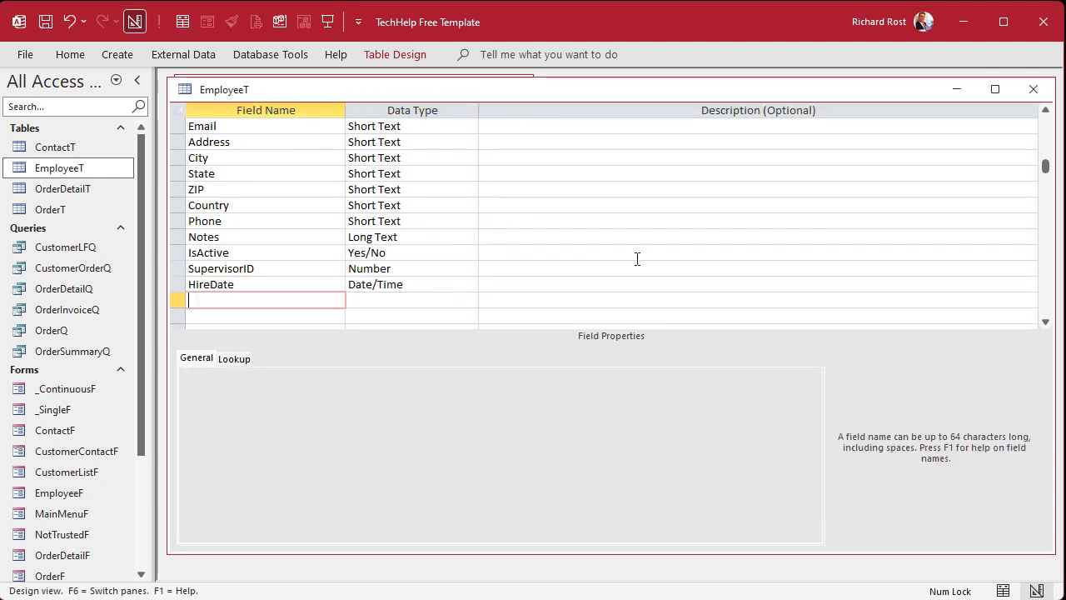
text(TerminateDate)
key(Tab)
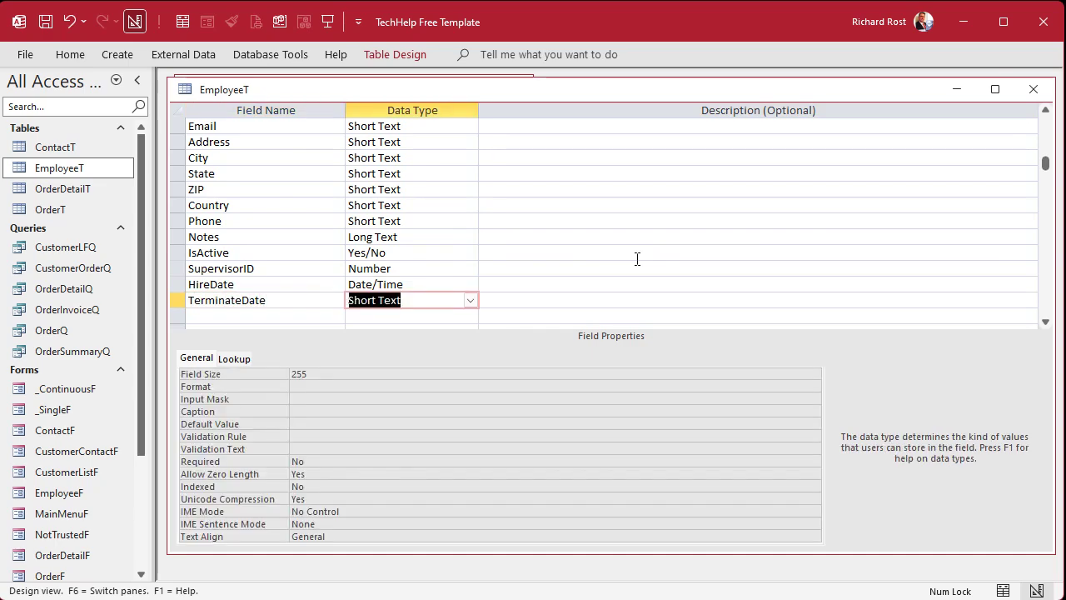
text(d)
key(Tab)
key(Tab)
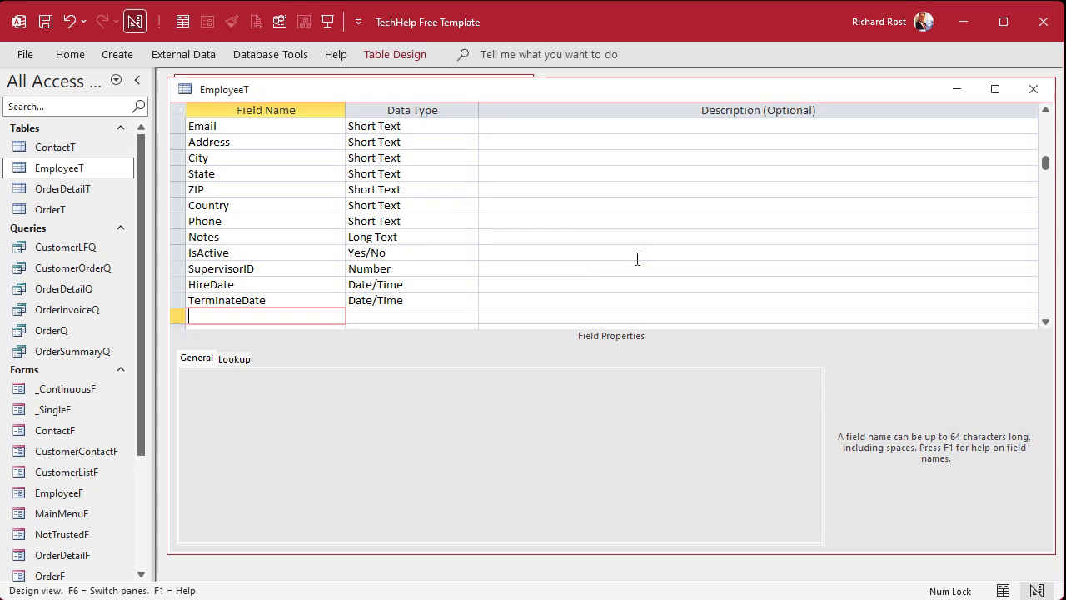
- Add a Short Text field named JobTitle below TerminateDate
text(JobTitle)
key(Tab)
key(Tab)
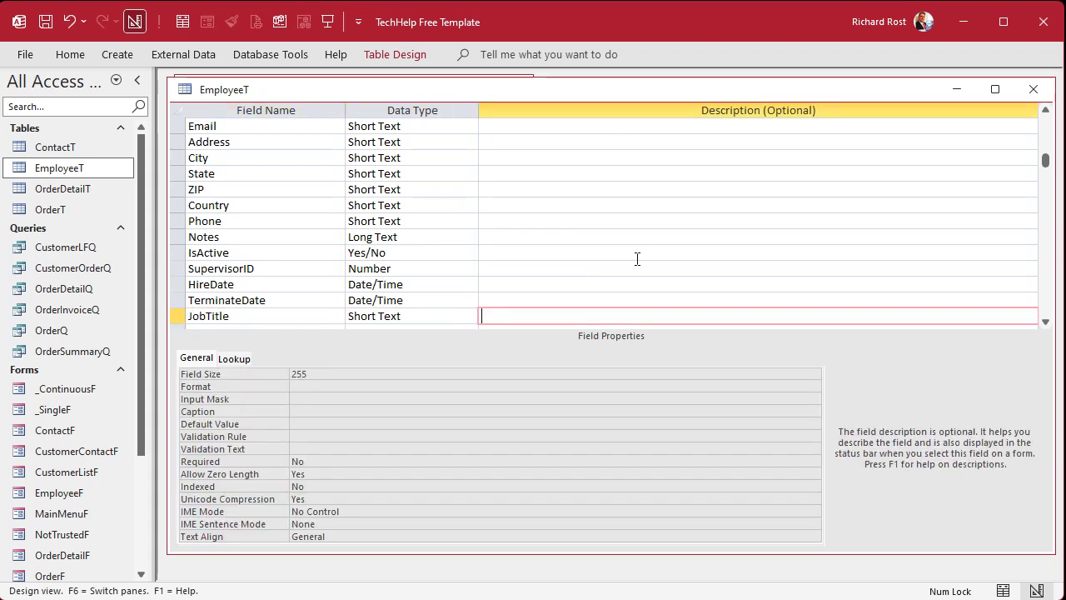
key(Tab)
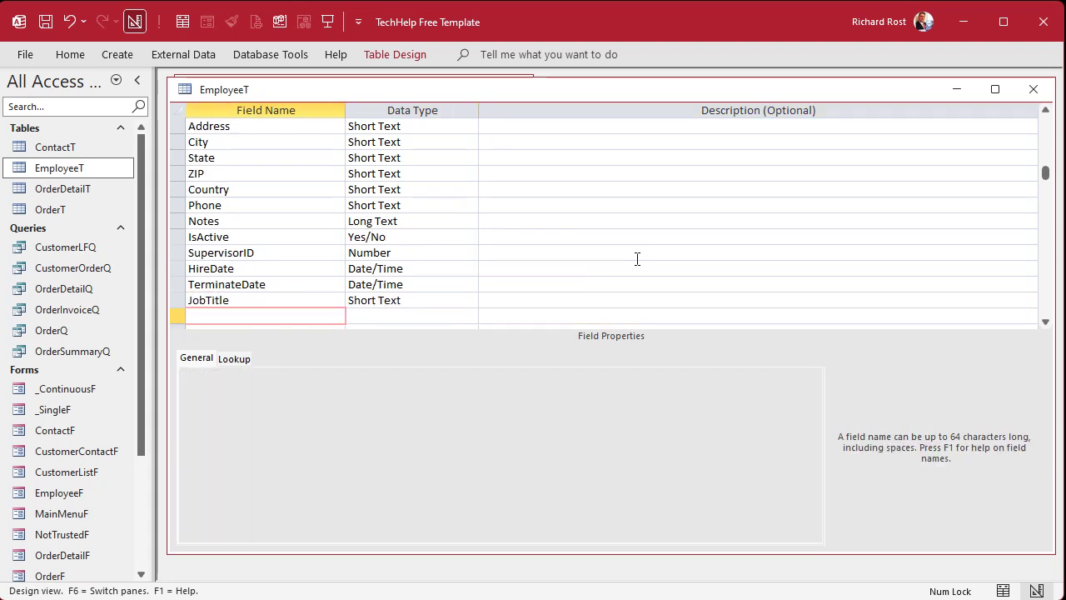
- Move the SupervisorID field to directly below EmployeeID and close the EmployeeT table design
click(178, 255)
drag(178, 255, 170, 134)
click(572, 190)
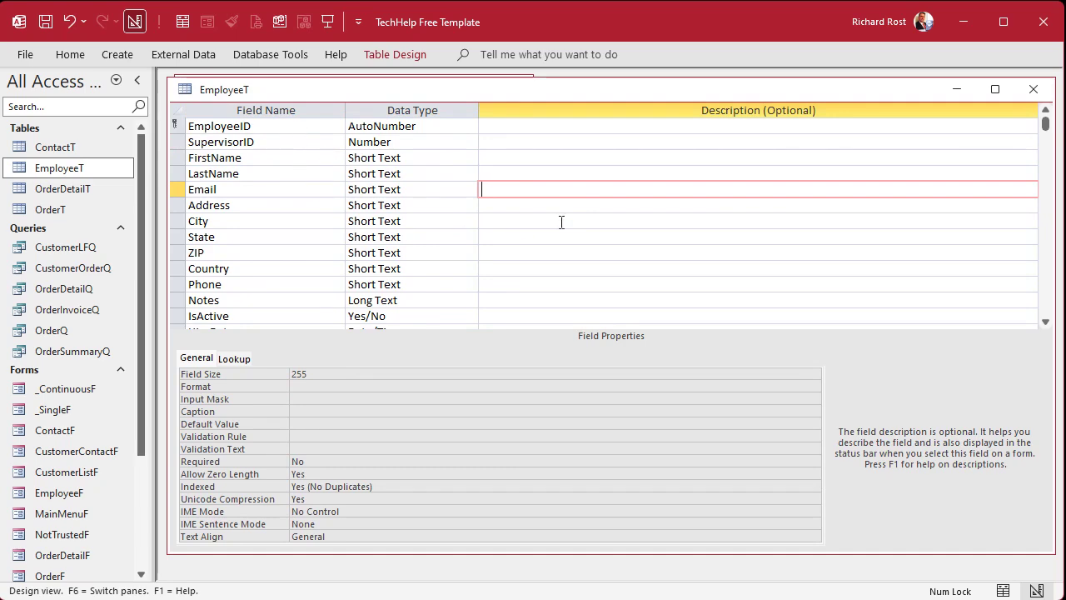
click(1032, 89)
- Open the customer form from the Main Menu and switch it to Design View
click(265, 209)
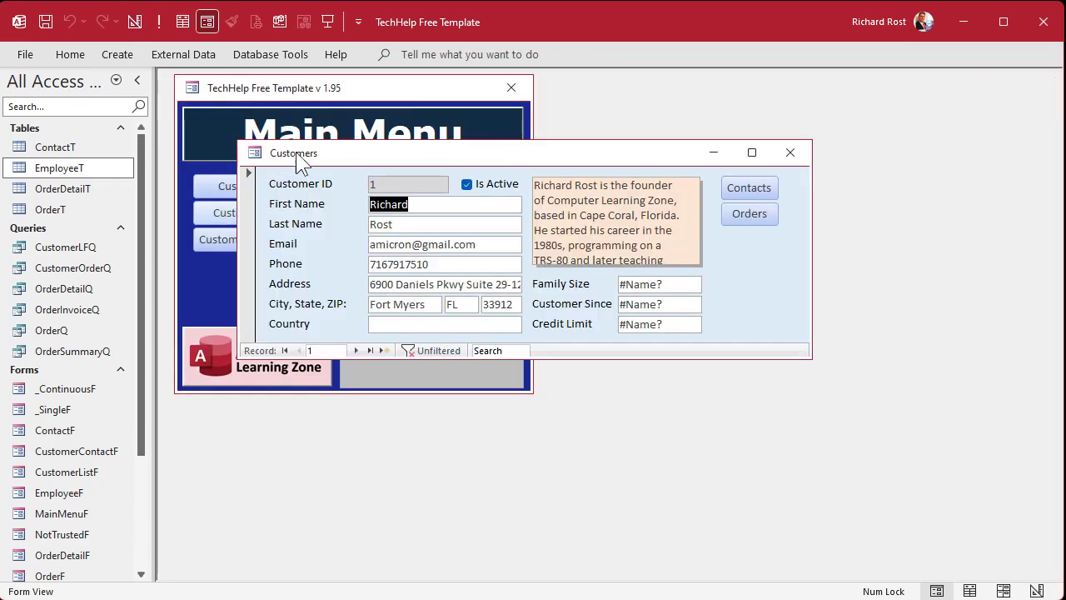
right_click(429, 158)
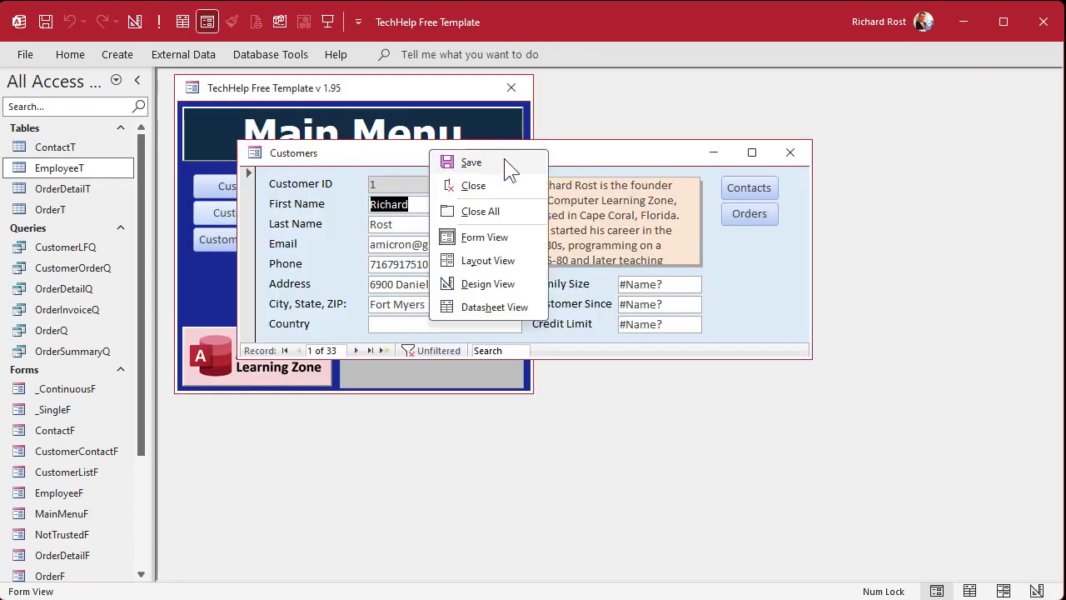
click(504, 286)
- Change the Name property of the text box bound to EmployeeID to EmployeeID, copying it from its Control Source
click(407, 222)
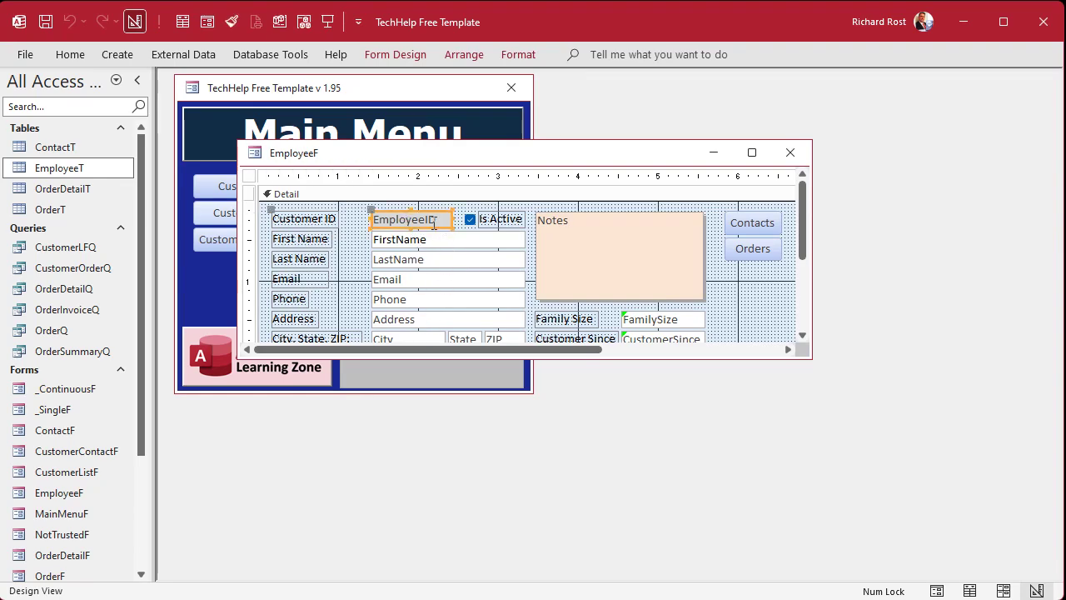
click(427, 215)
double_click(427, 215)
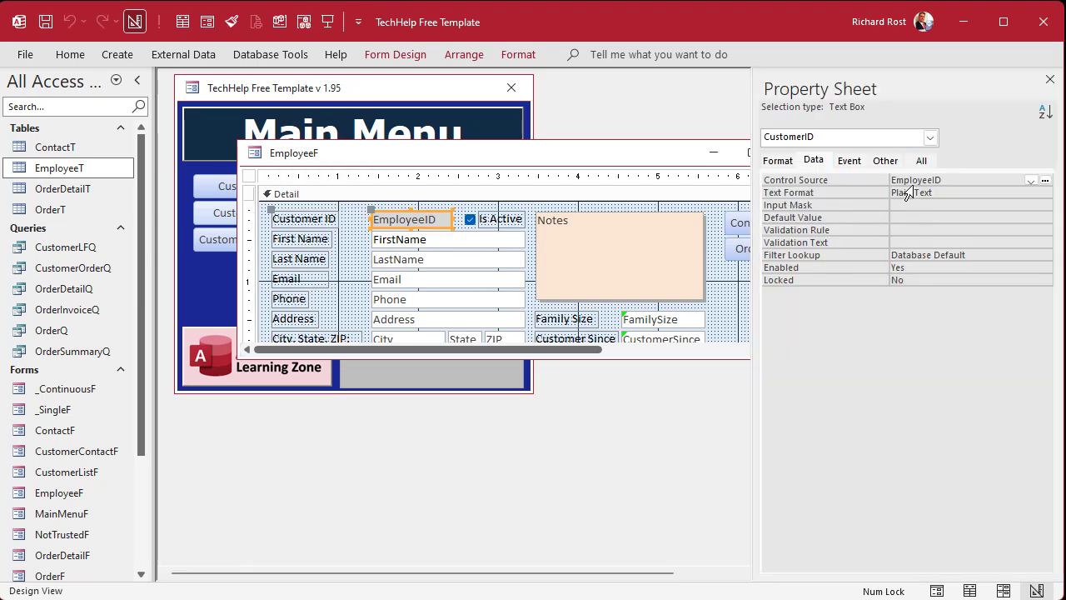
click(922, 158)
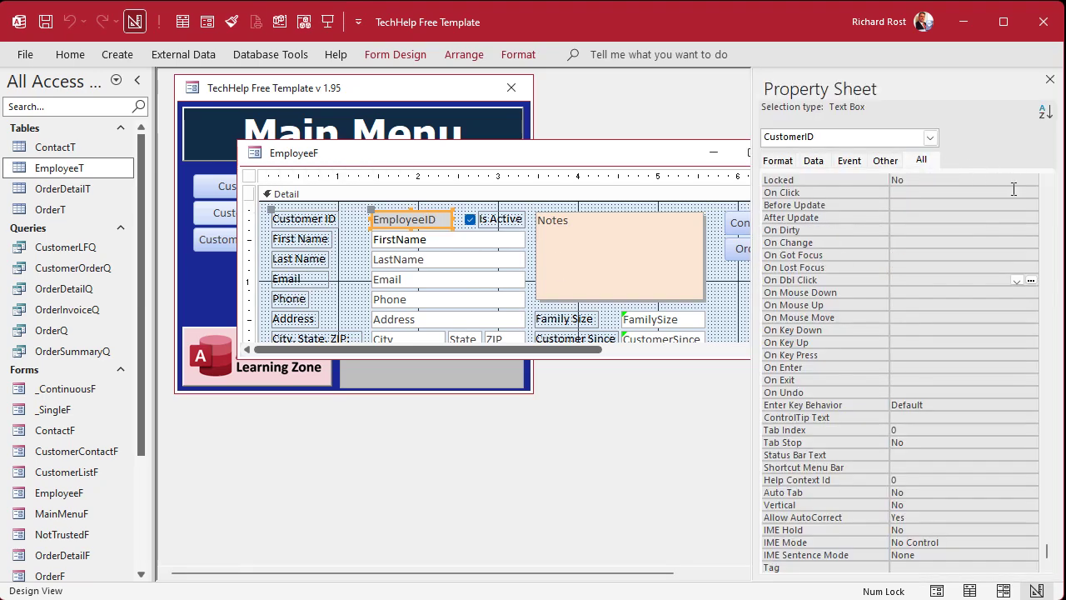
scroll(1049, 198, up, 20)
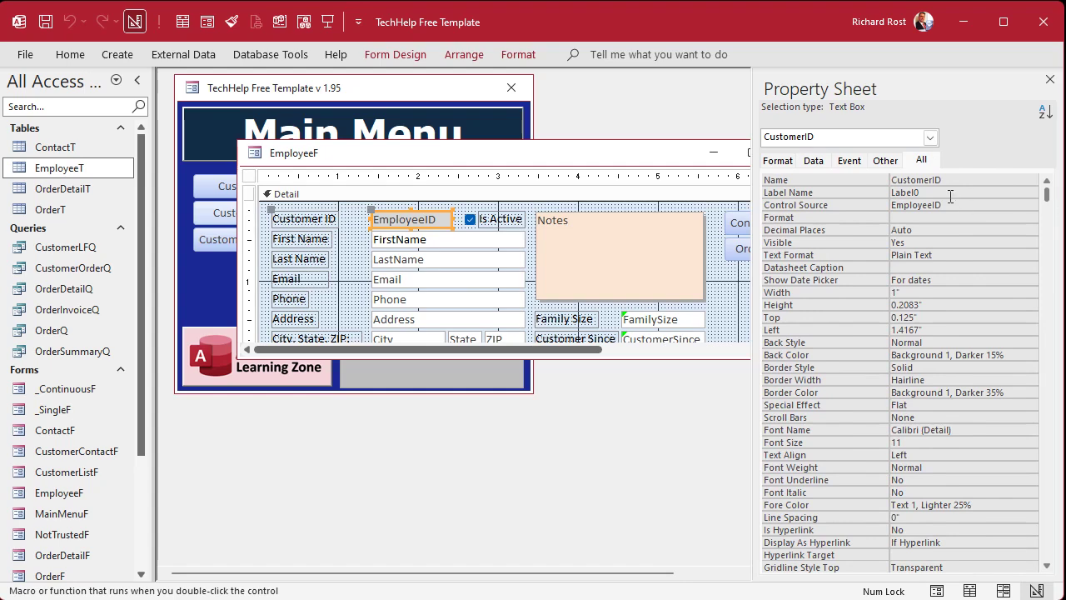
click(946, 180)
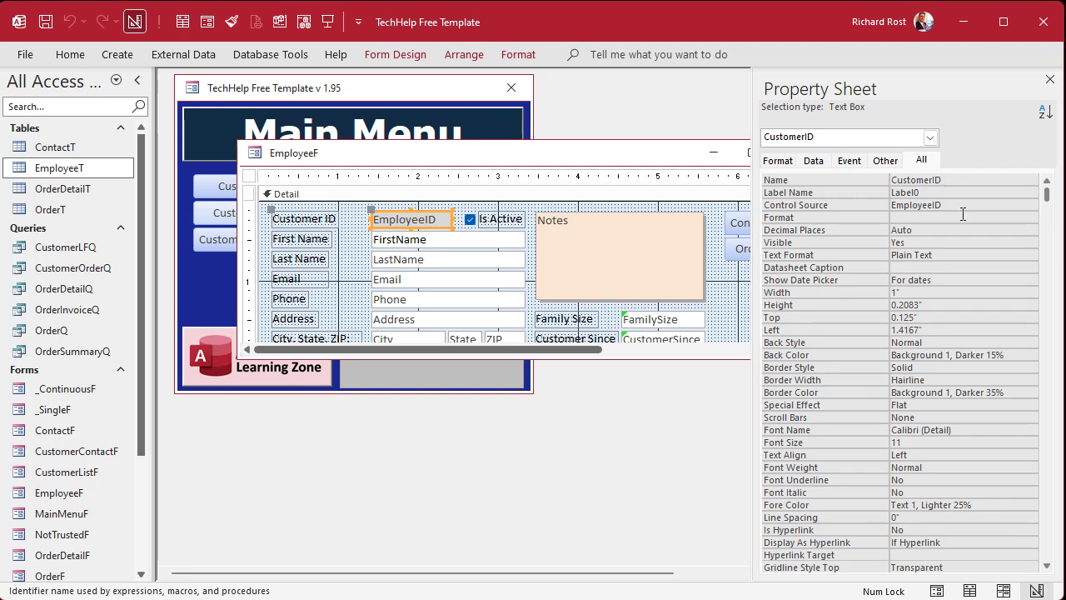
click(878, 206)
key(ctrl+c)
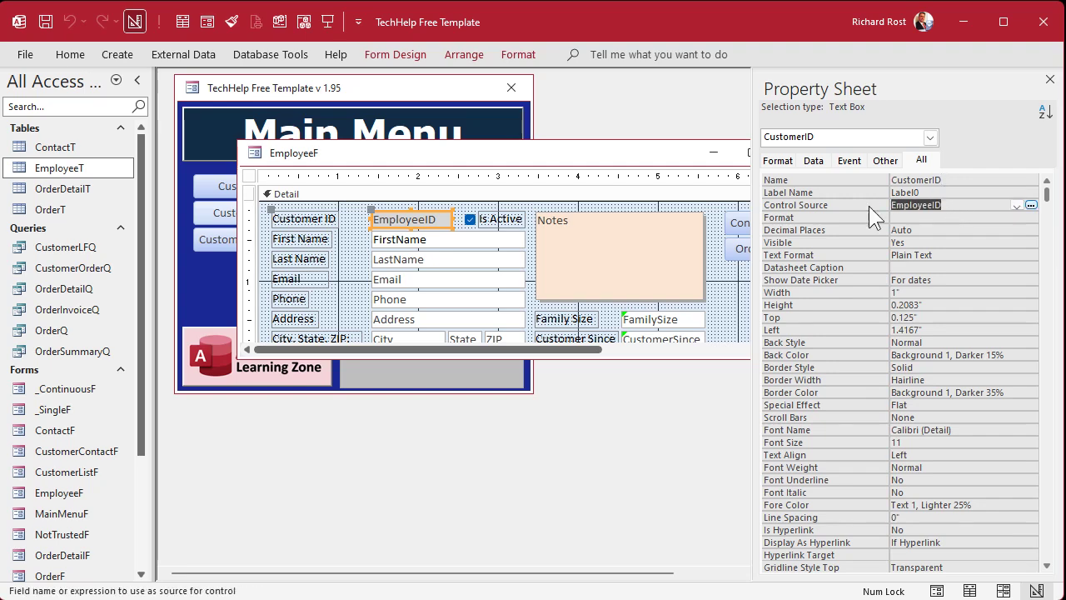
click(950, 180)
click(848, 183)
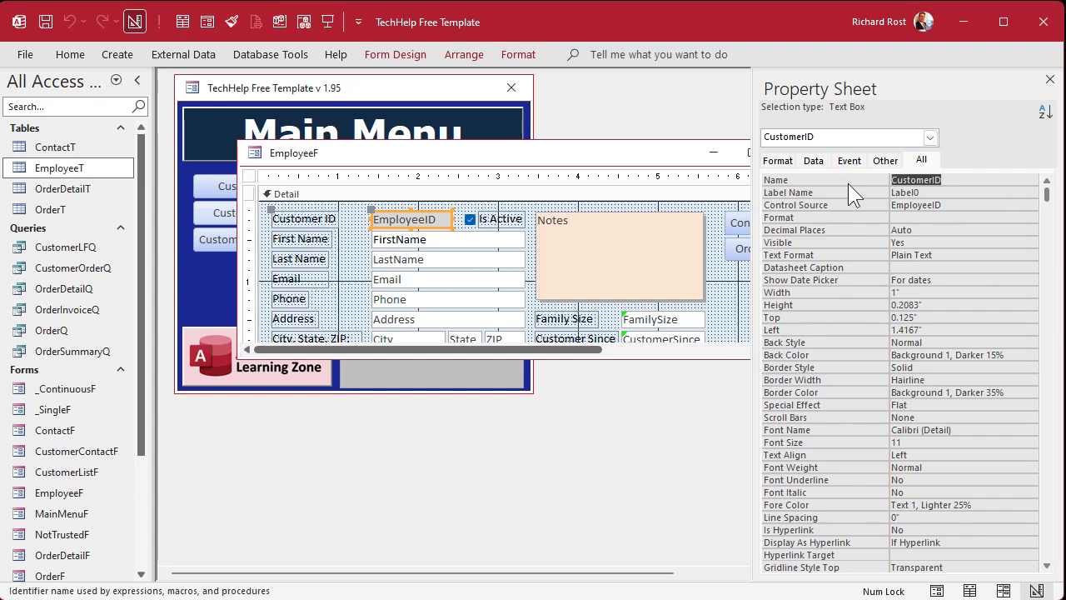
key(ctrl+v)
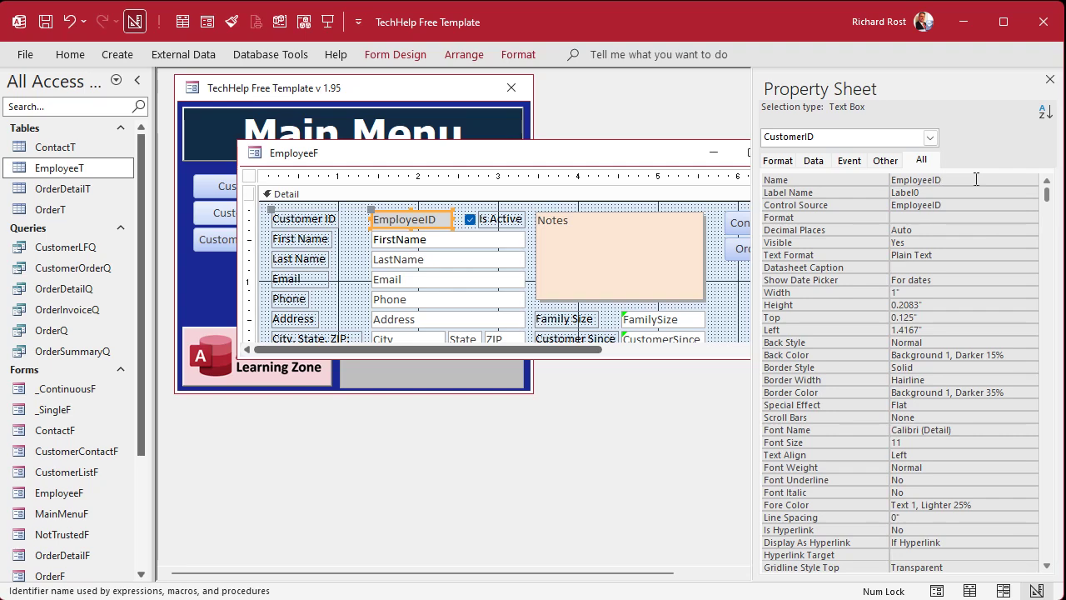
- Reposition and enlarge the EmployeeF design window so that the whole Detail section fits
drag(618, 154, 548, 149)
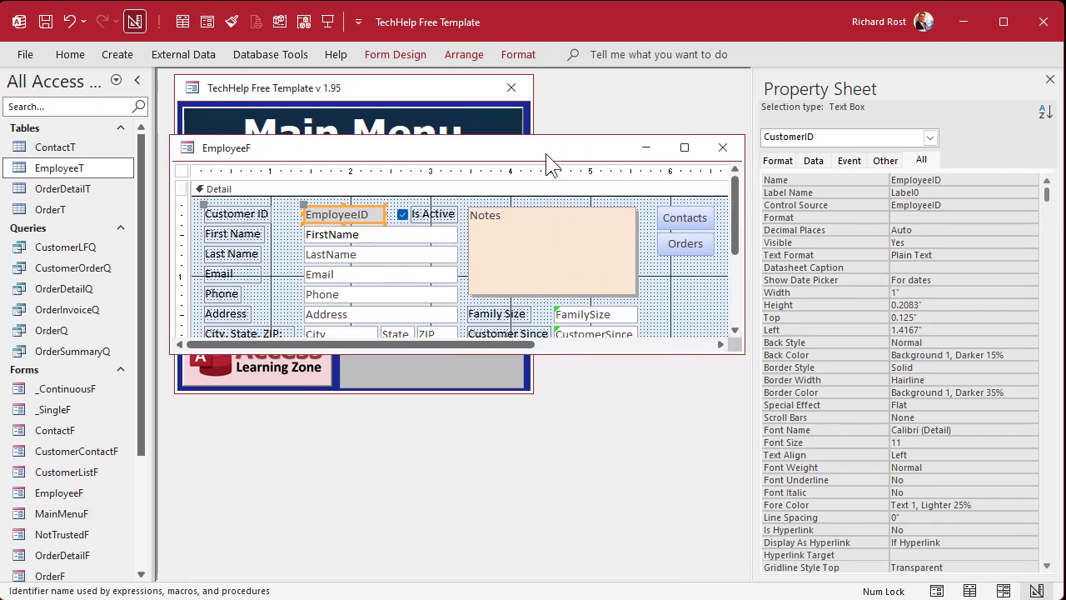
drag(613, 354, 613, 537)
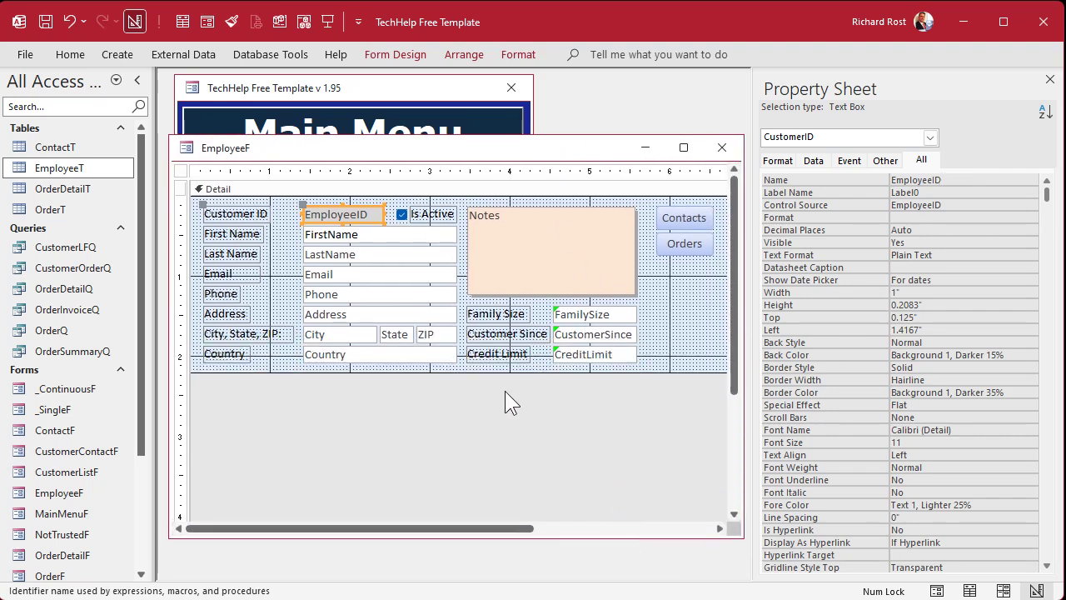
- Replace the Family Size, Customer Since and Credit Limit controls with the SupervisorID field below the Notes box
drag(503, 392, 615, 315)
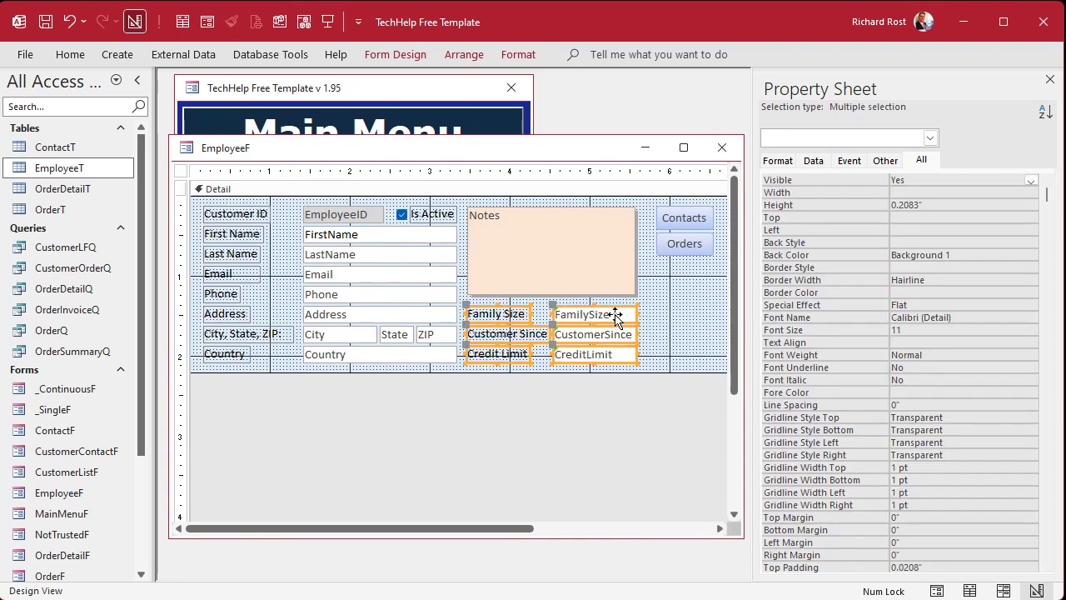
key(Delete)
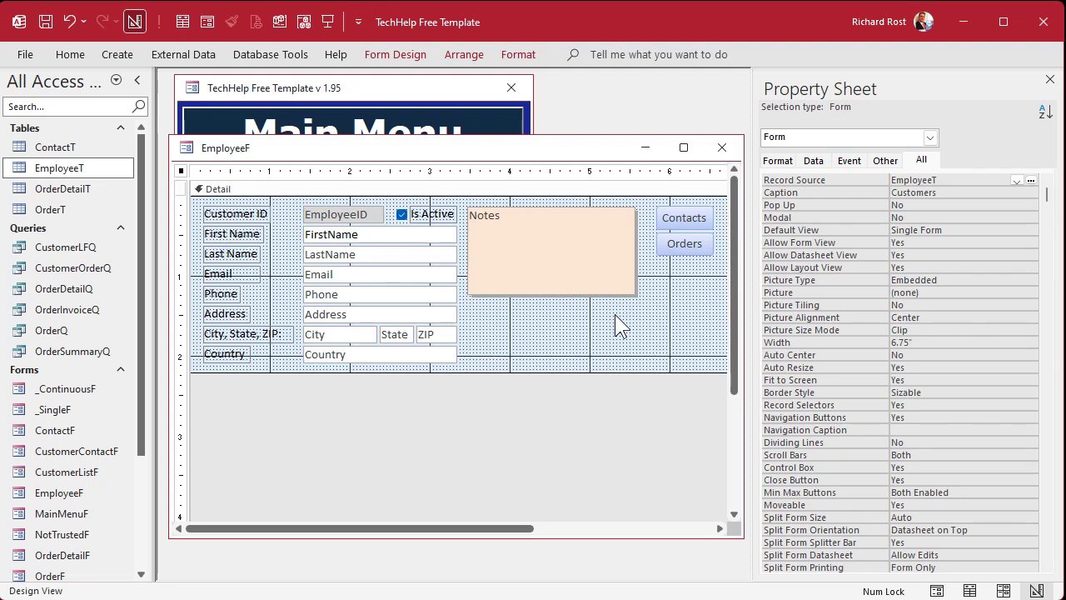
click(409, 53)
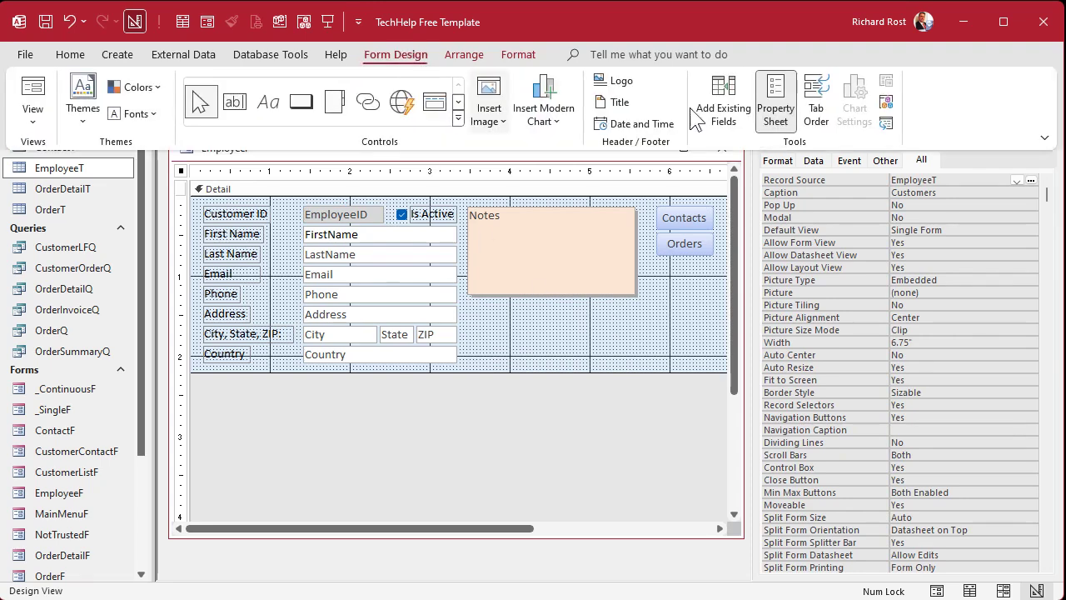
click(738, 107)
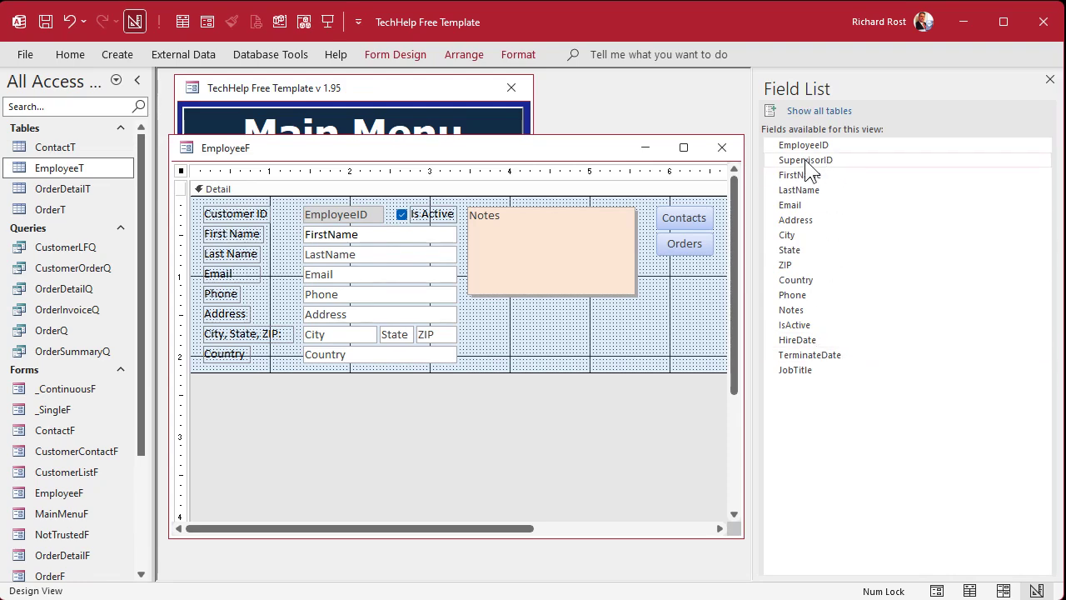
drag(806, 160, 531, 306)
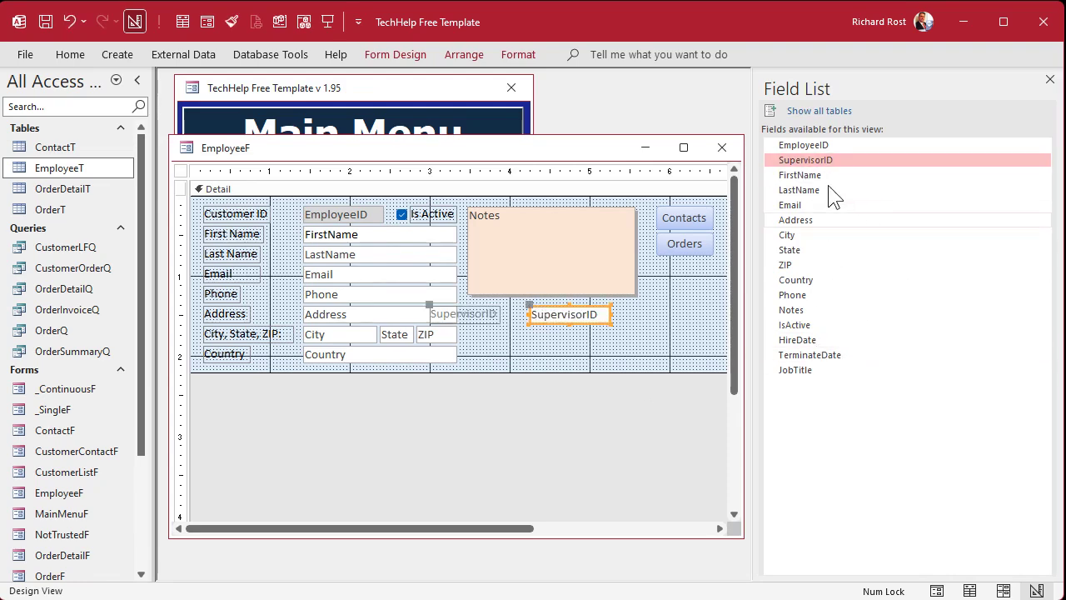
- Add the HireDate, TerminateDate and JobTitle fields together below SupervisorID and close the field list
click(814, 342)
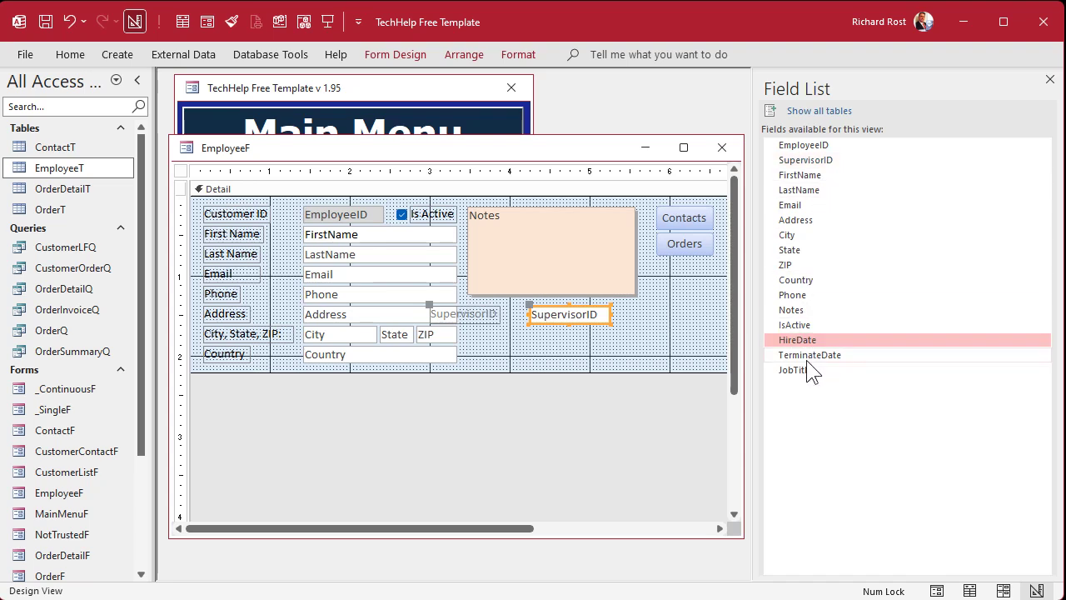
shift+click(808, 369)
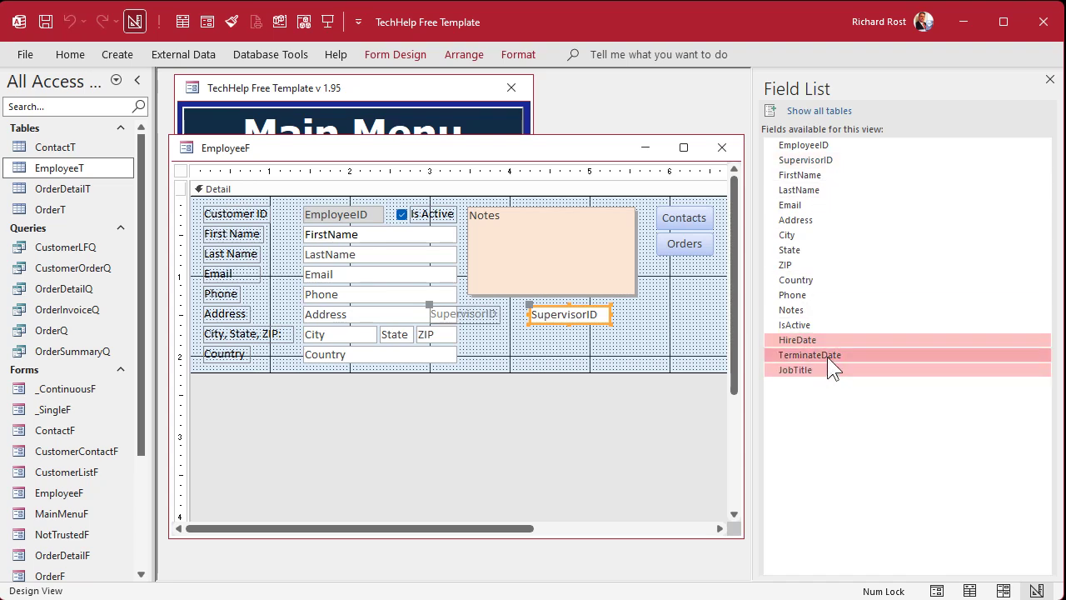
drag(827, 357, 533, 334)
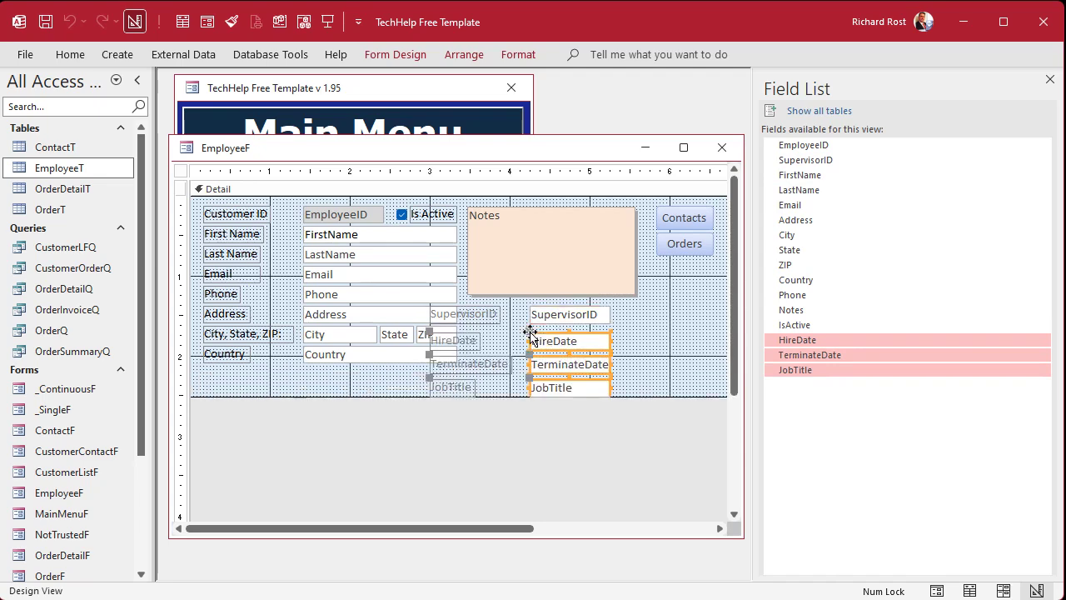
click(681, 342)
click(1049, 79)
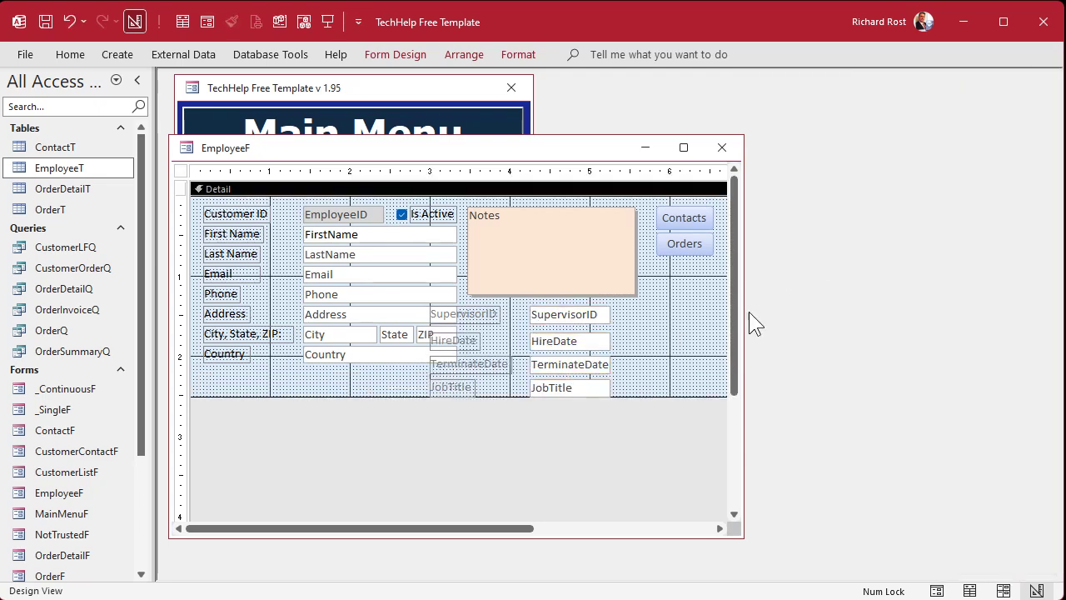
- Widen the form window and line up SupervisorID, HireDate, TerminateDate and JobTitle in a tight column below the Notes box
drag(742, 353, 844, 341)
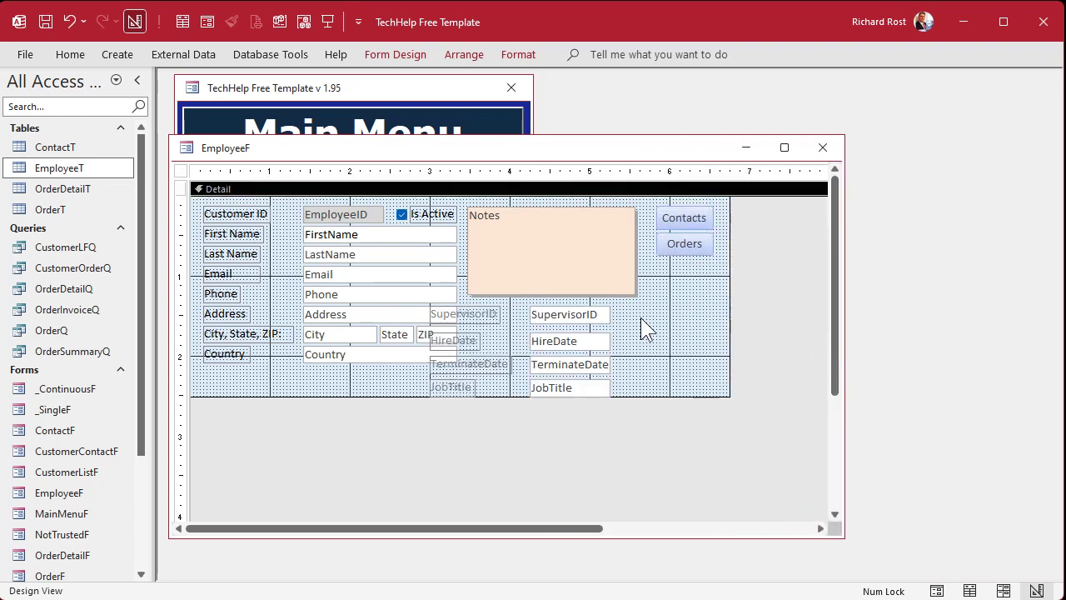
drag(587, 314, 659, 312)
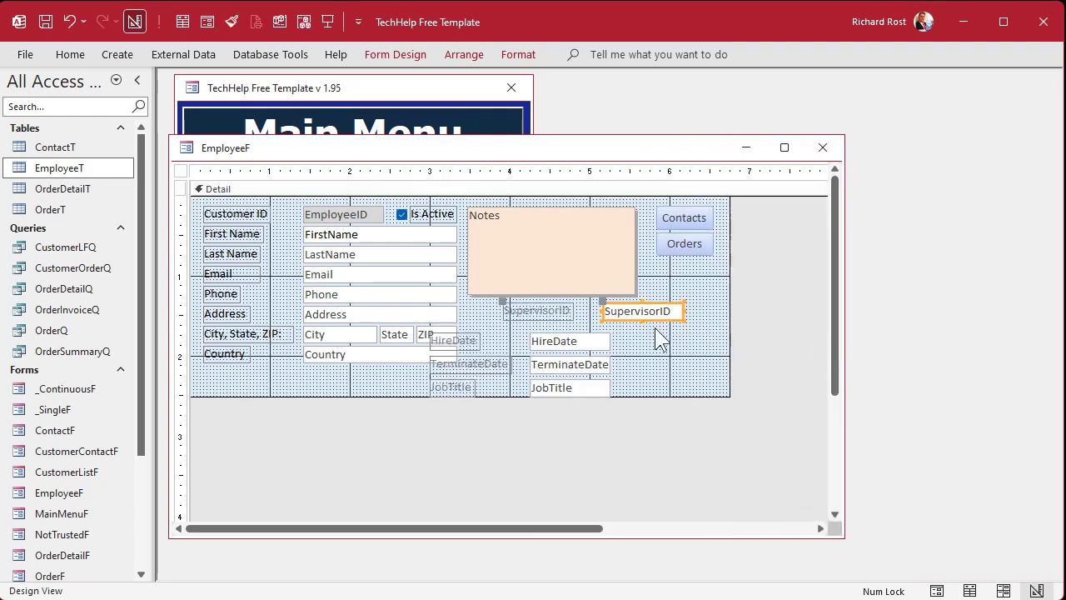
drag(576, 340, 648, 331)
drag(593, 363, 661, 351)
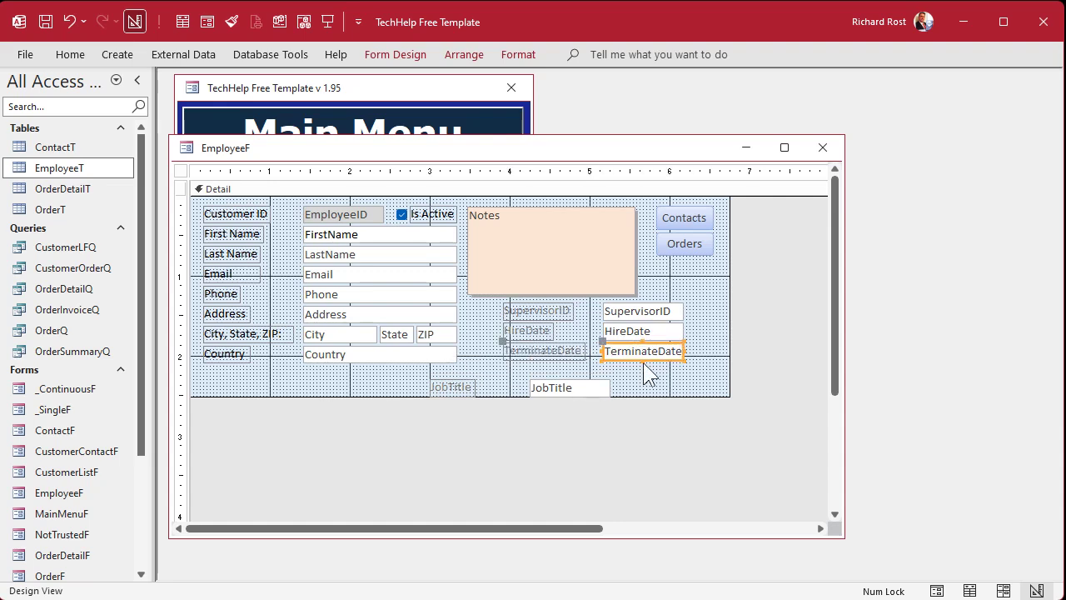
drag(584, 395, 657, 377)
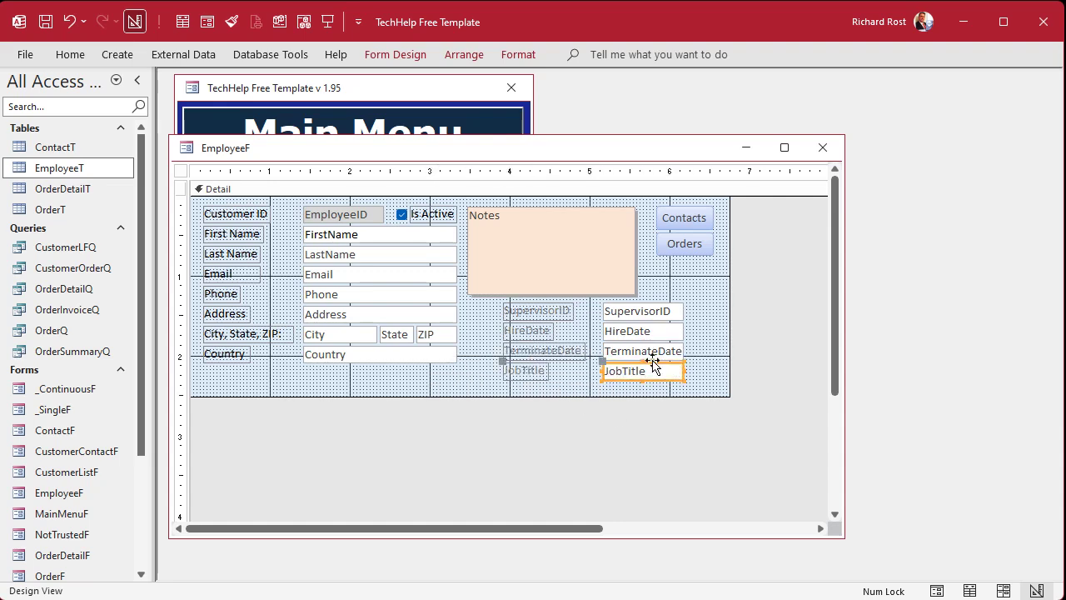
- Finish positioning the SupervisorID text box and close EmployeeF, saving its design changes
click(640, 316)
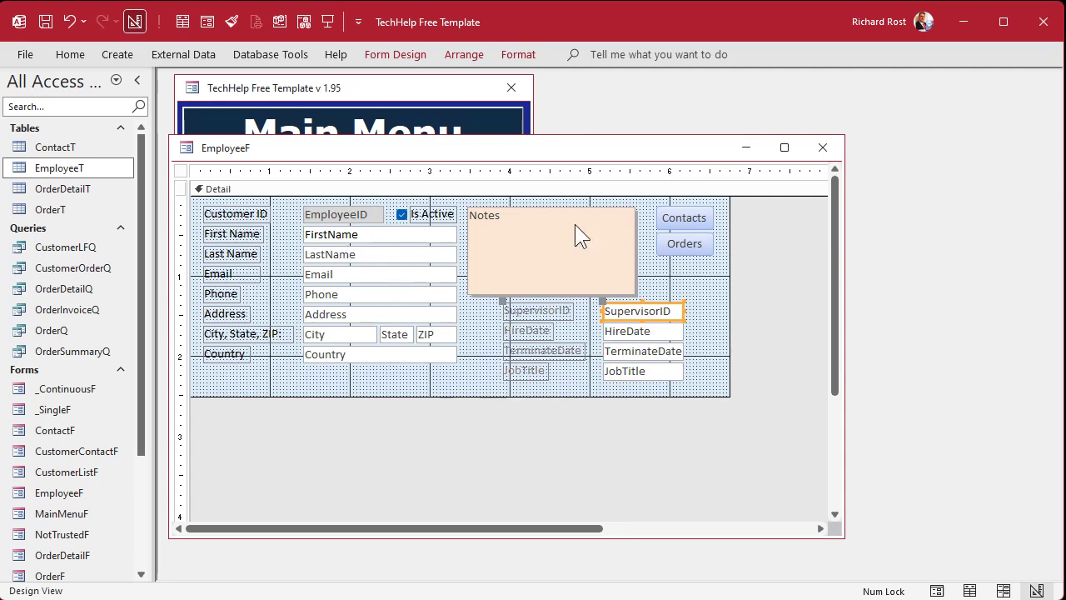
click(642, 309)
click(649, 309)
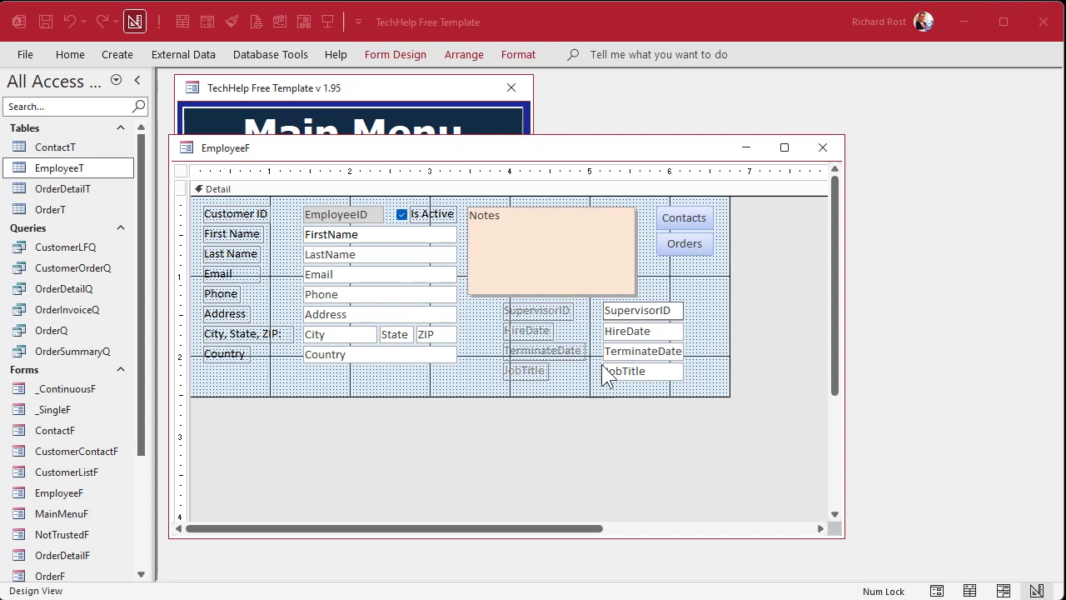
click(822, 150)
click(611, 399)
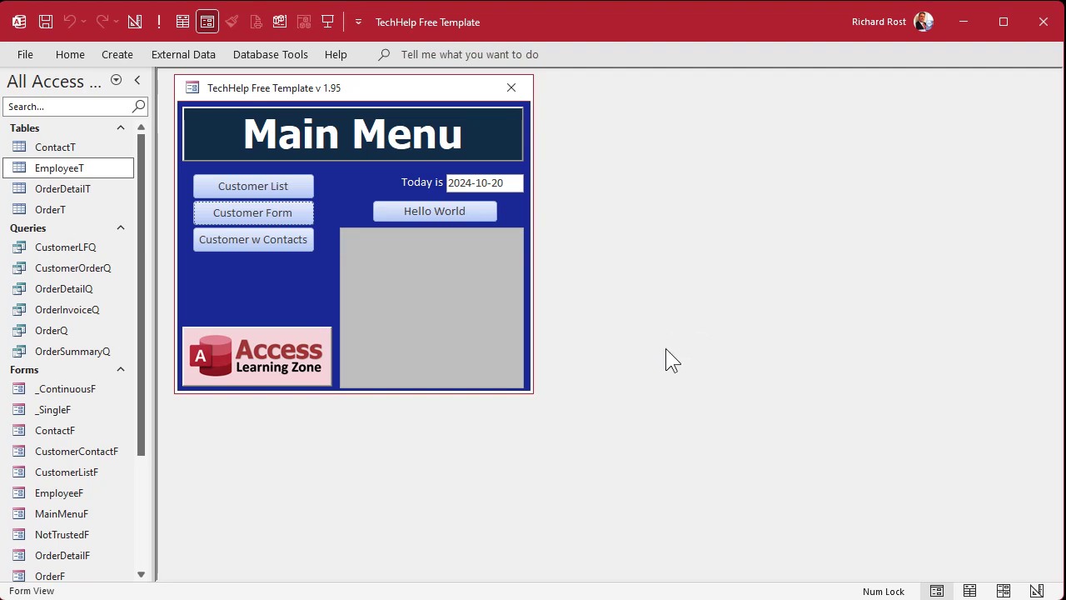
- Design a table DepartmentT with AutoNumber key DepartmentID, Short Text fields DepartmentCode, DepartmentName and Description, and Long Text field Notes
click(129, 56)
click(139, 104)
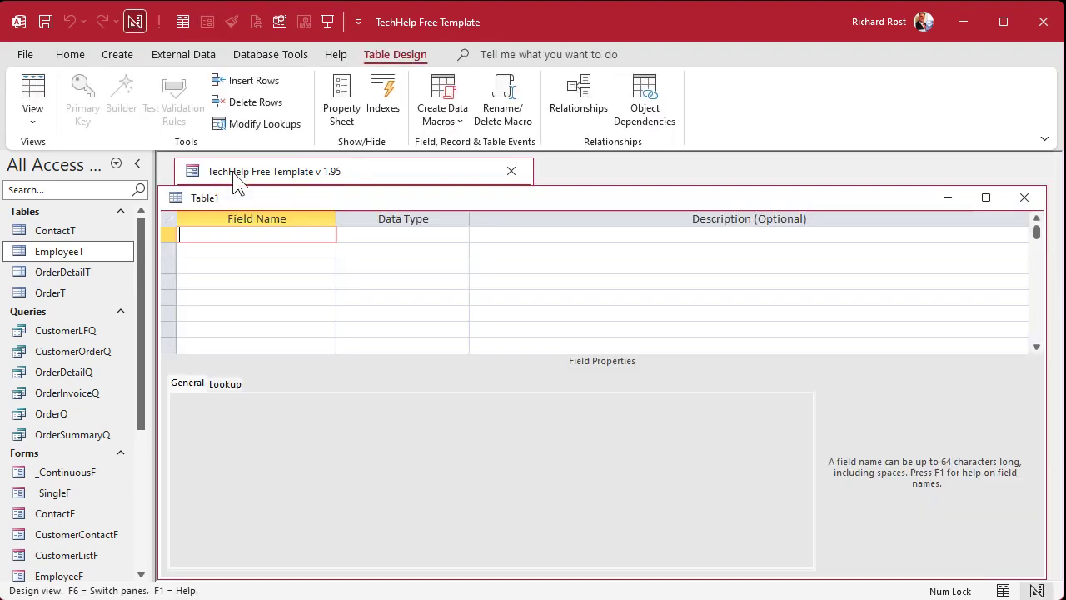
drag(265, 197, 275, 182)
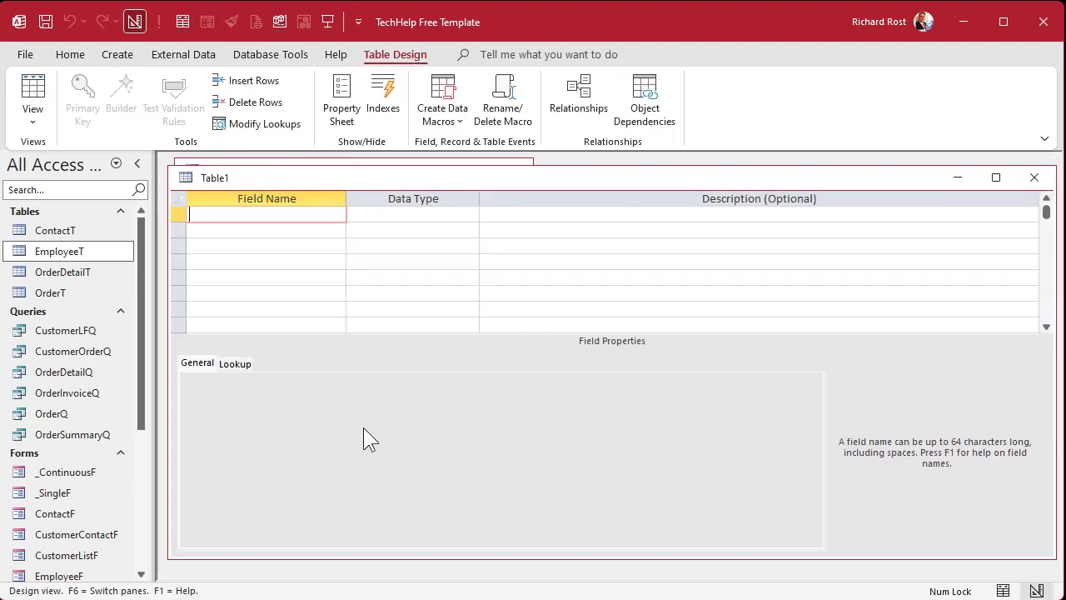
text(DepartmentID)
key(Tab)
key(Tab)
key(Tab)
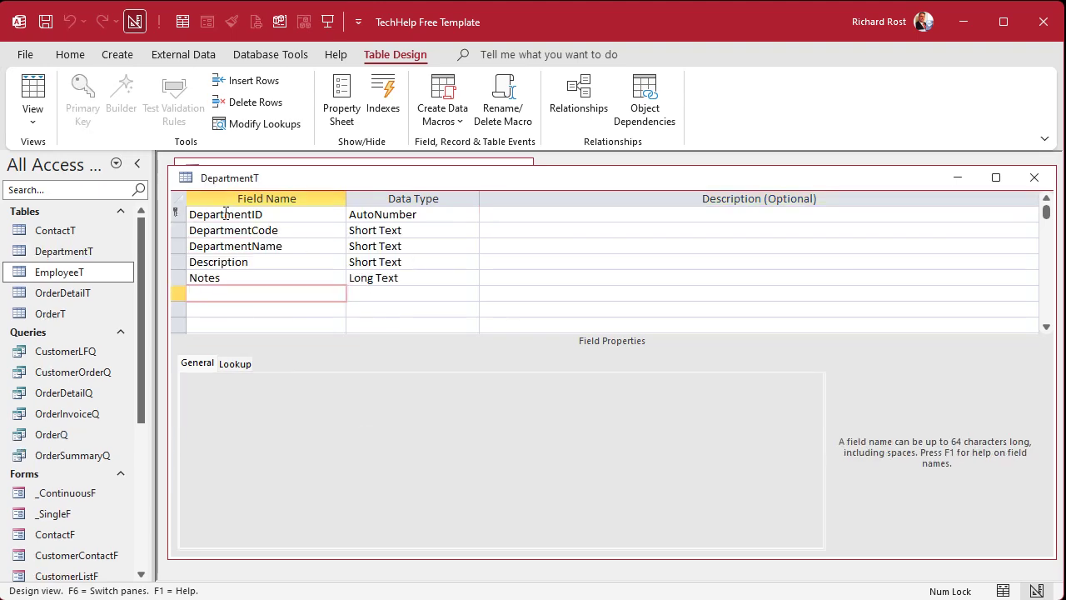
- Go through the DepartmentCode, DepartmentName, Description and Notes field definitions of DepartmentT one by one
click(178, 233)
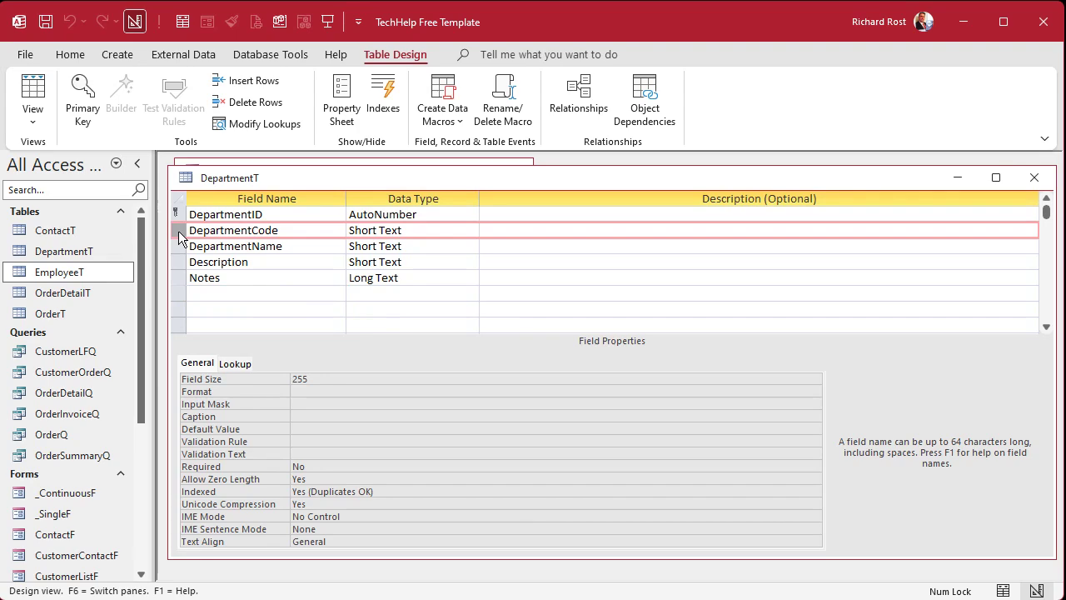
click(179, 249)
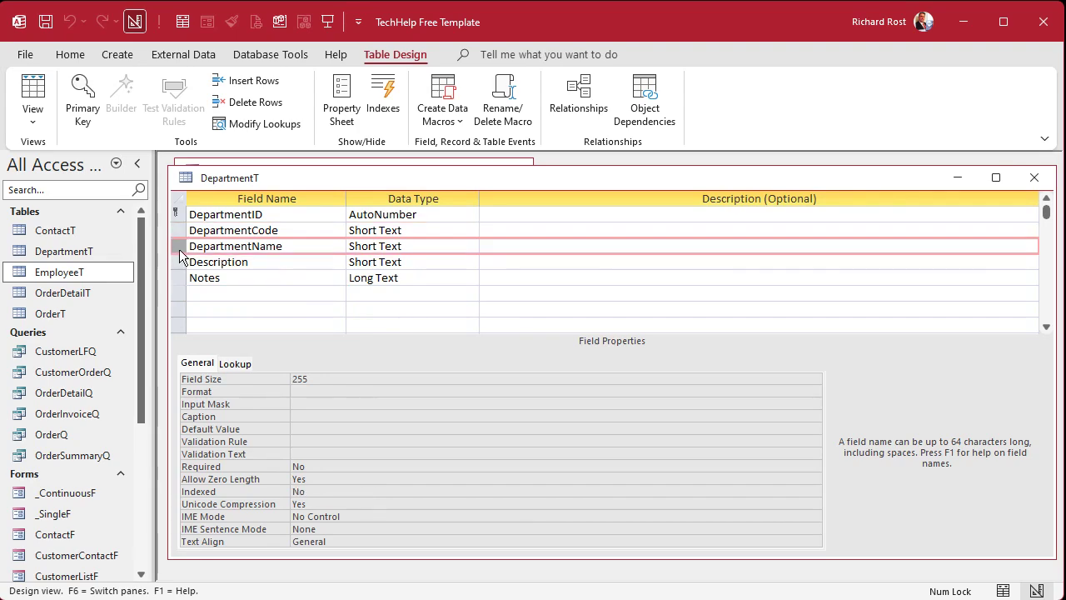
click(179, 263)
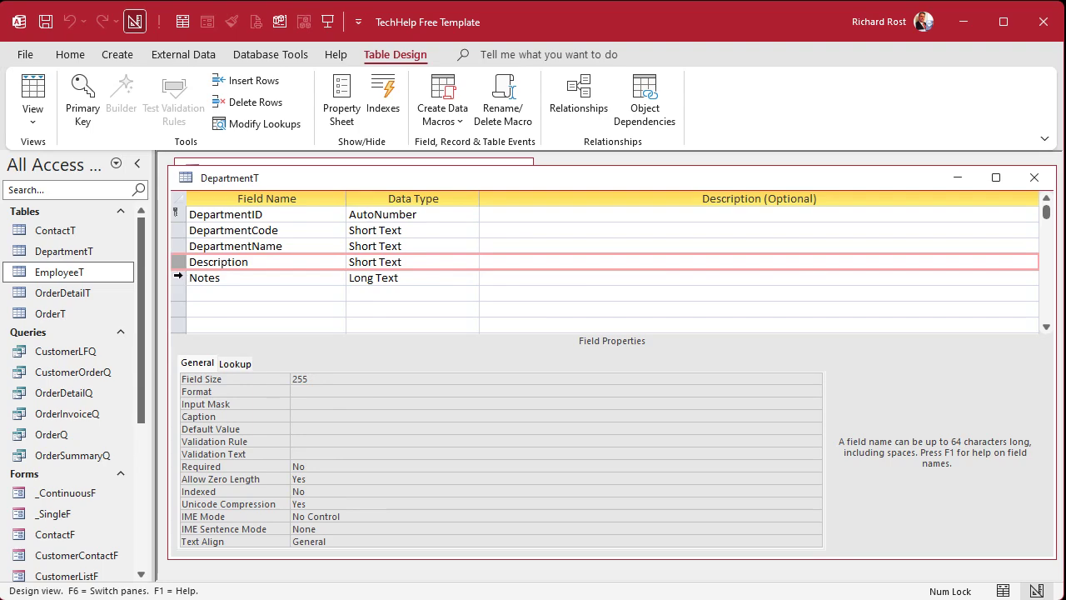
click(179, 277)
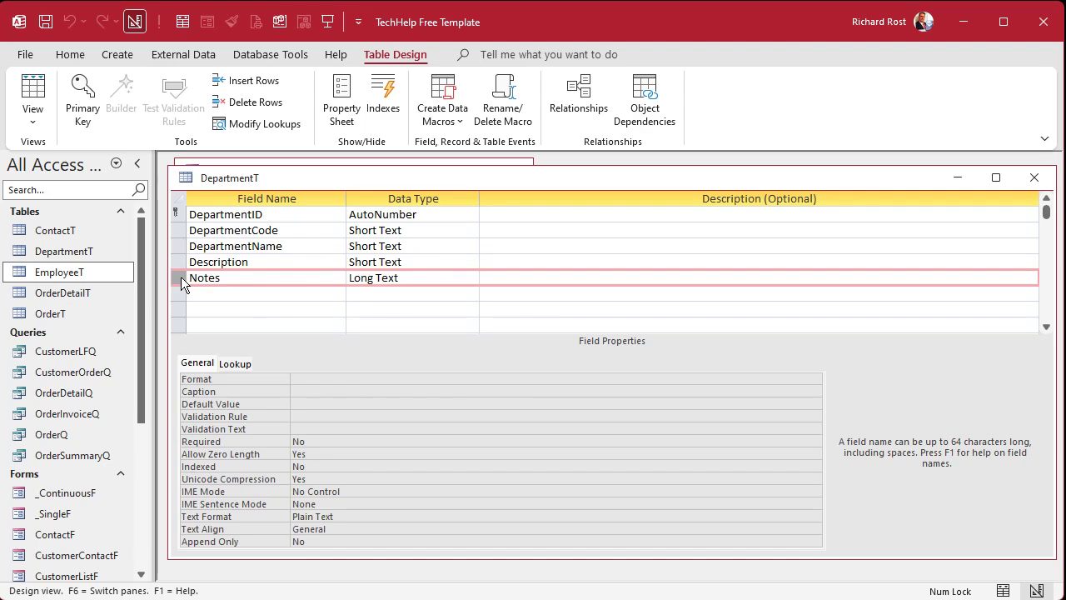
- Switch DepartmentT to Datasheet View for its department records and close it, saving the layout
click(38, 94)
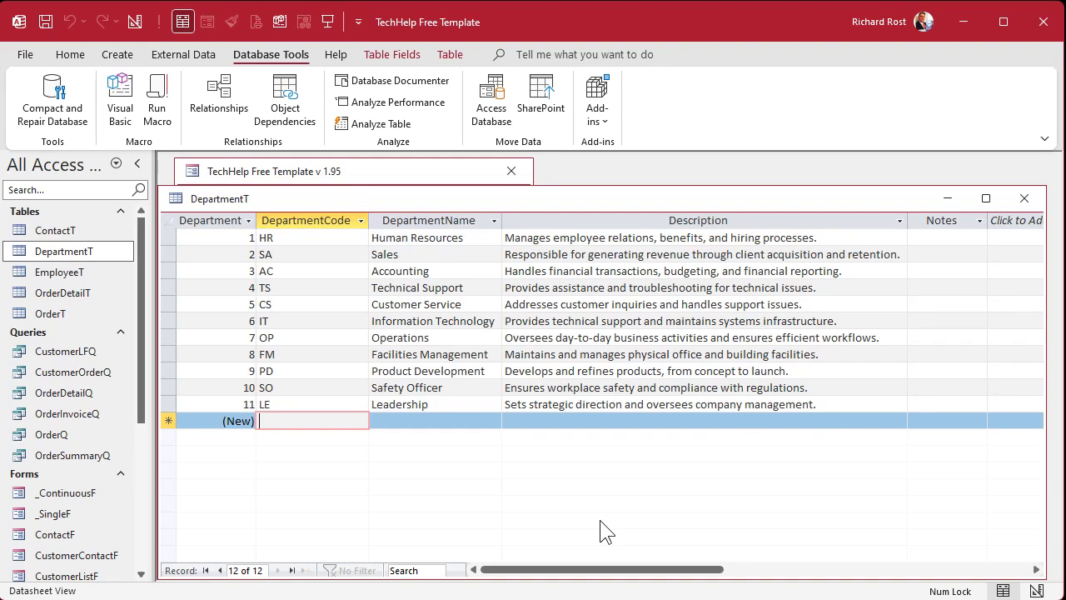
click(1023, 198)
click(614, 398)
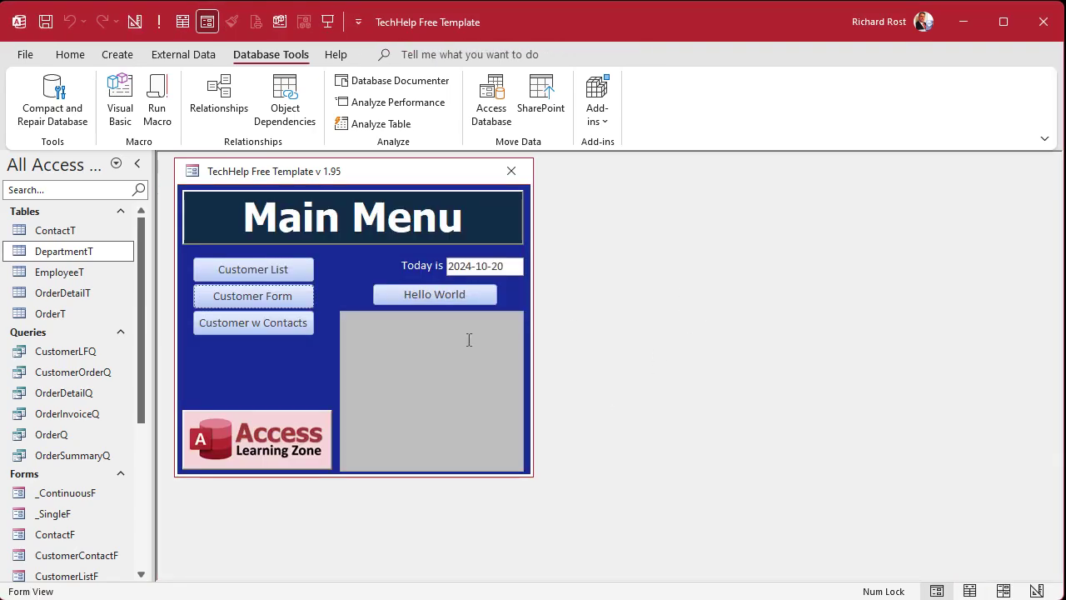
- Start a new table in Design View with RoleID as an AutoNumber field
click(116, 54)
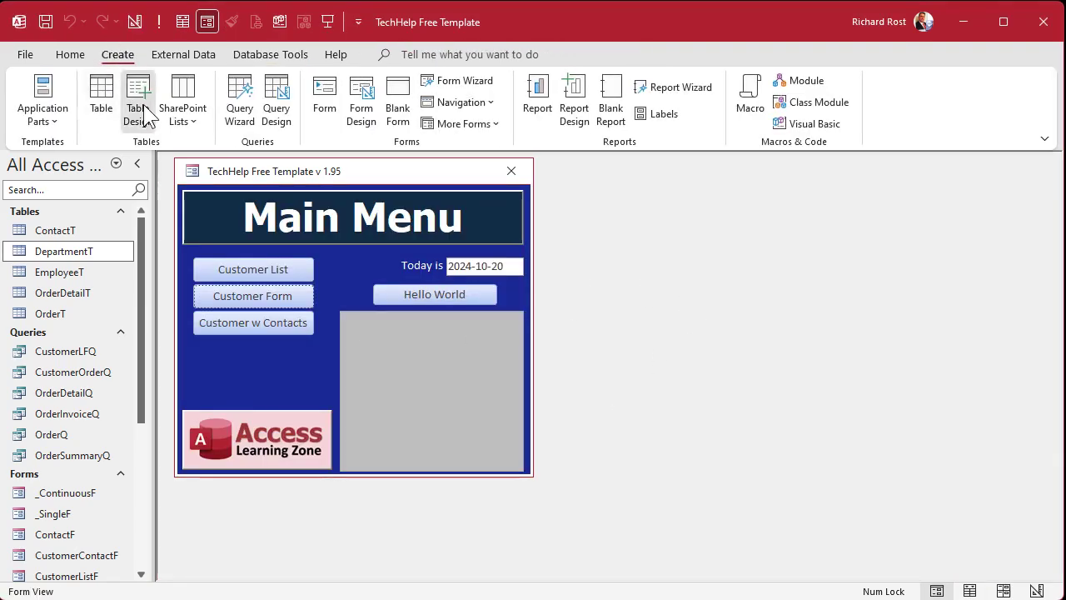
click(137, 107)
text(RoleID)
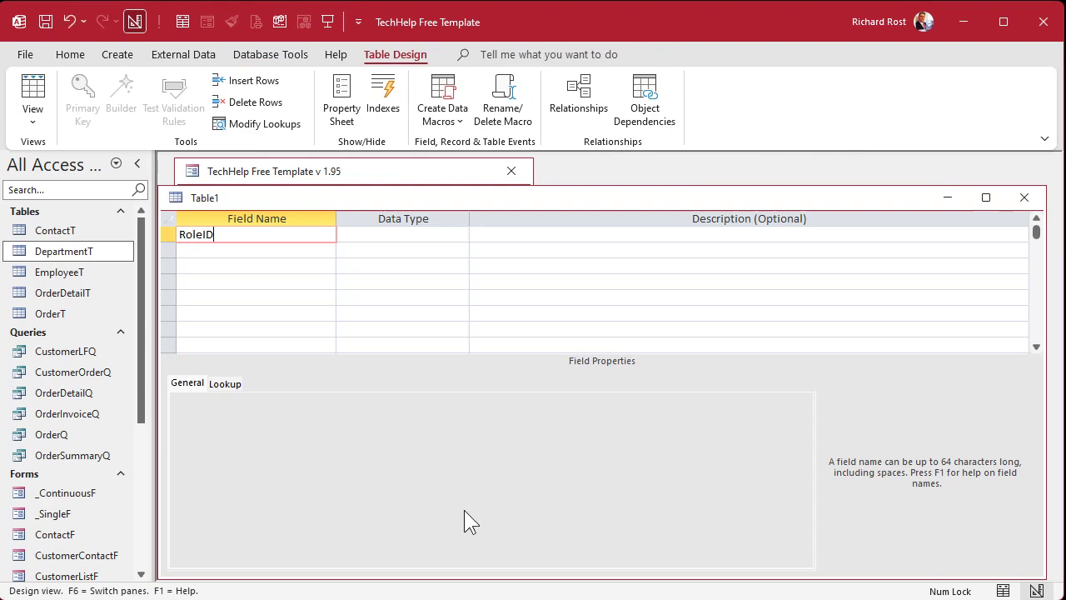
key(Tab)
text(a)
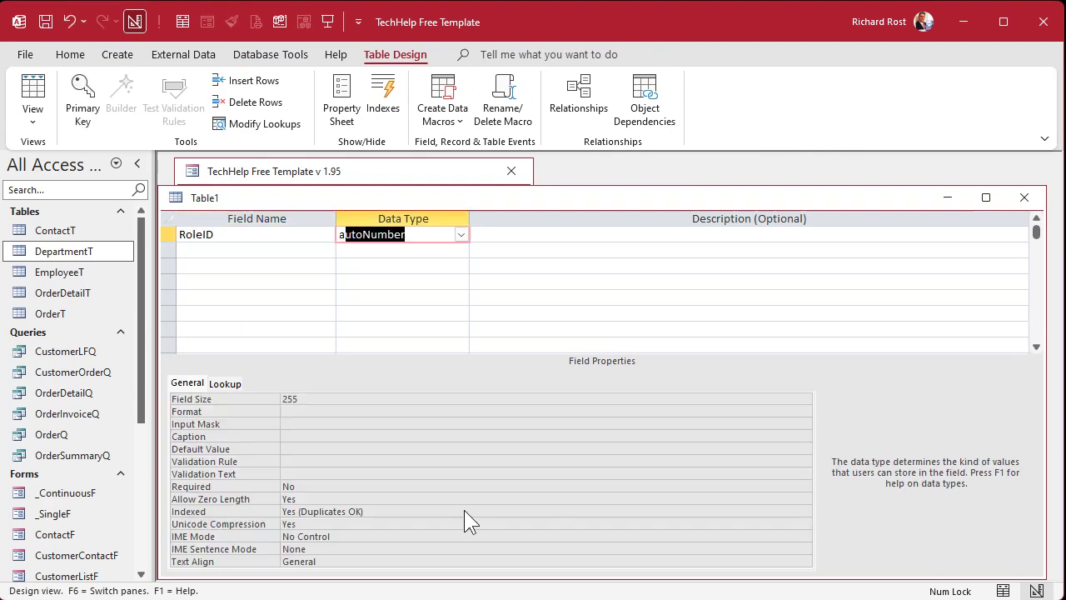
key(Tab)
key(Tab)
- Add a DepartmentID field of type Number below RoleID
text(DepartmentID)
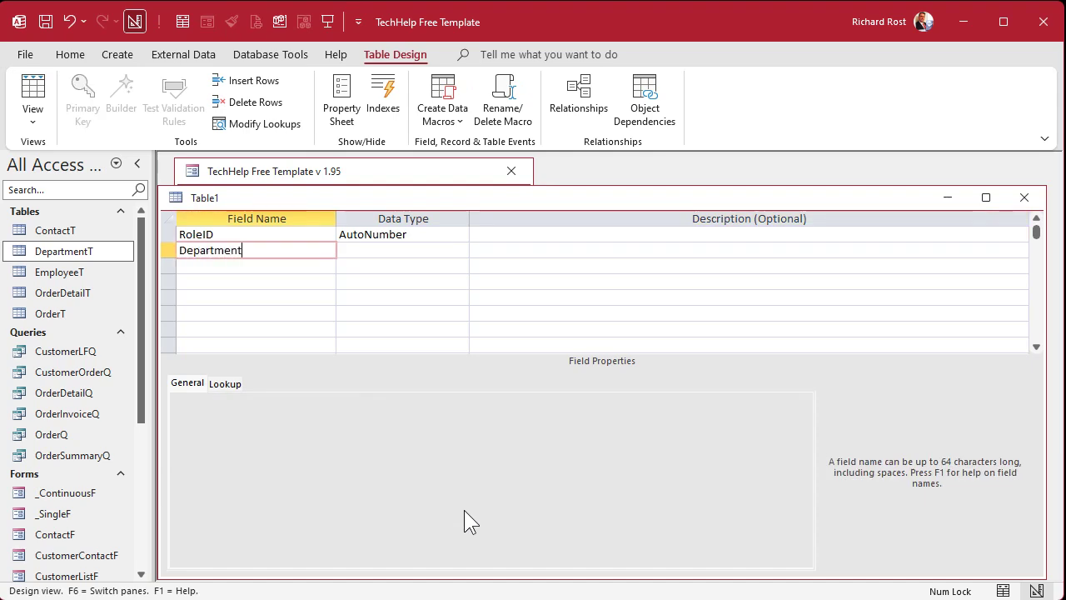
key(Tab)
text(n)
key(Tab)
key(Tab)
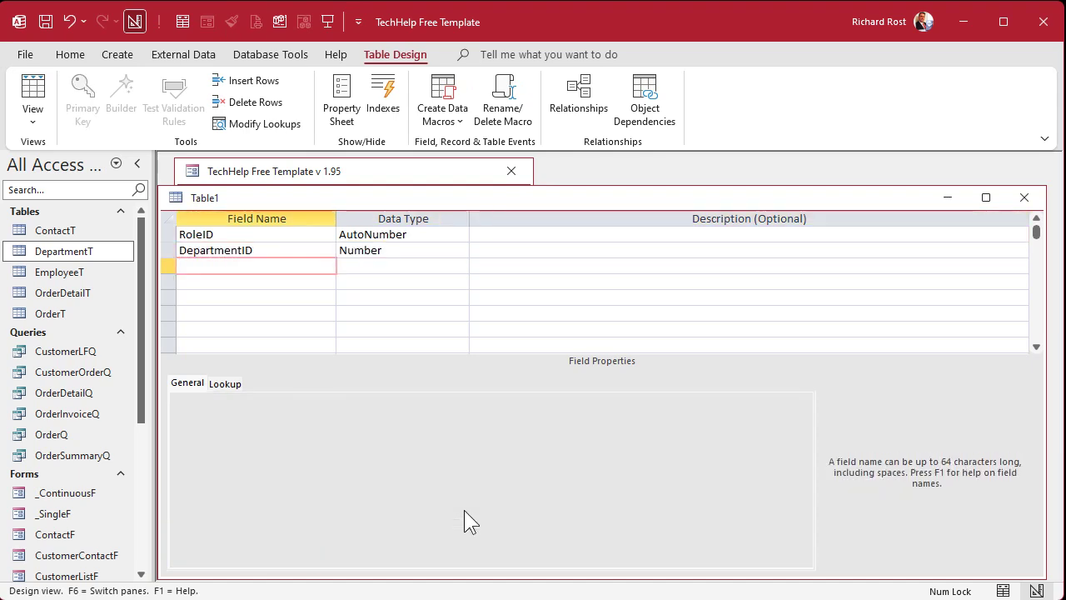
- Add a Description field as Short Text and a Notes field as Long Text
text(Description)
key(Tab)
key(Tab)
key(Tab)
text(Notes)
key(Tab)
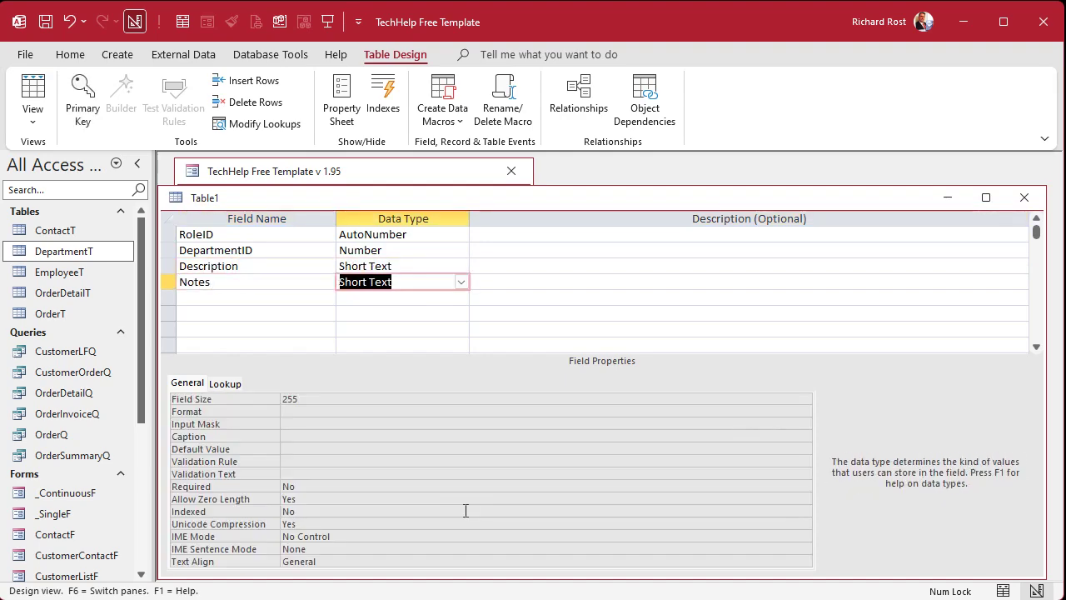
text(l)
key(Tab)
key(Tab)
- Save the table as RoleT with a primary key created for it and switch it to Datasheet View
key(ctrl+s)
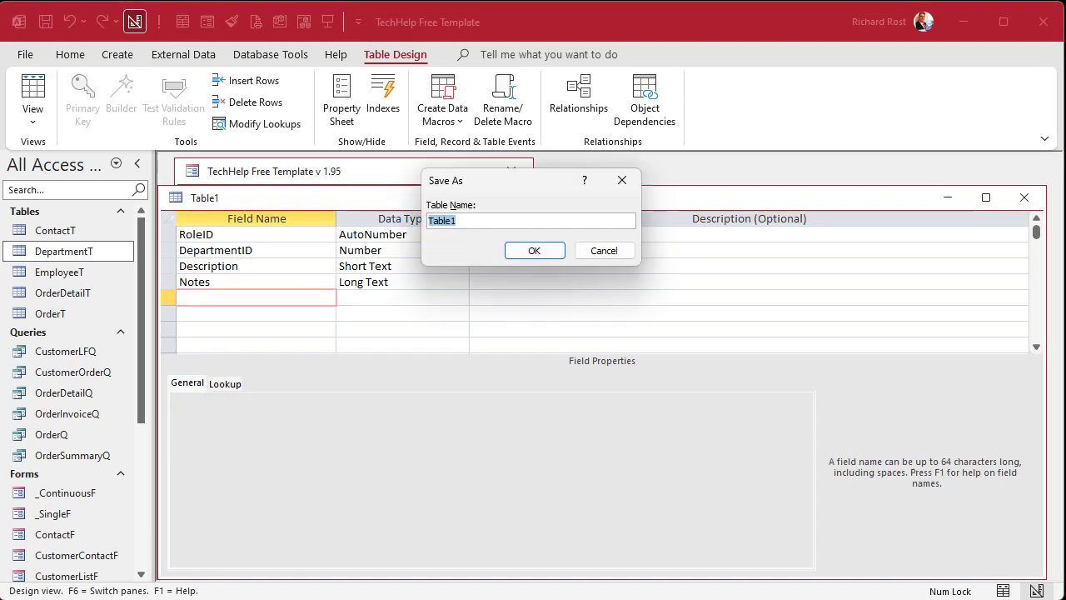
text(RoleT)
key(Return)
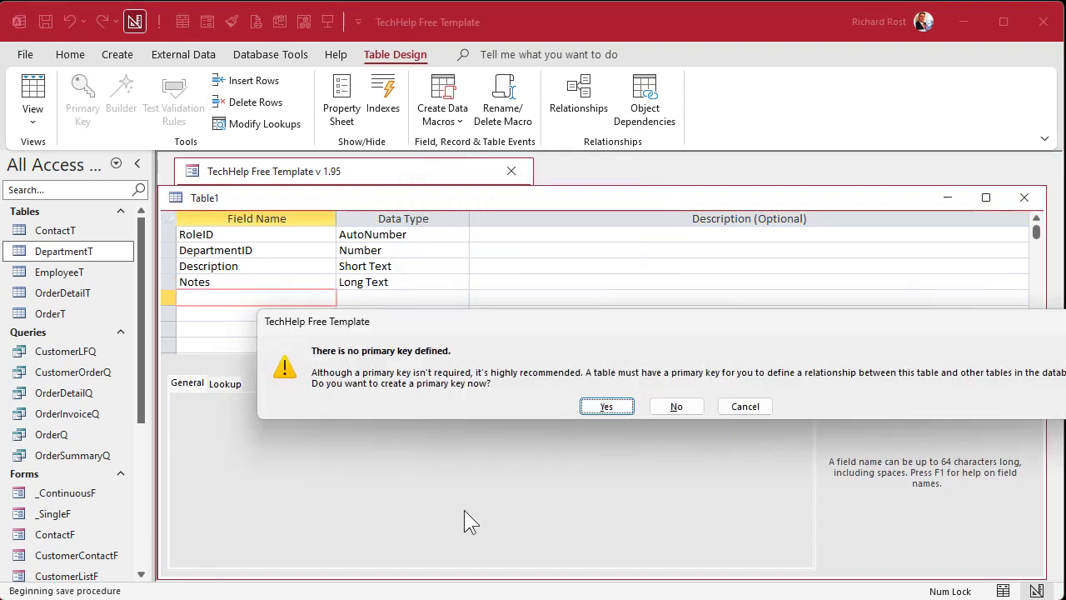
key(Return)
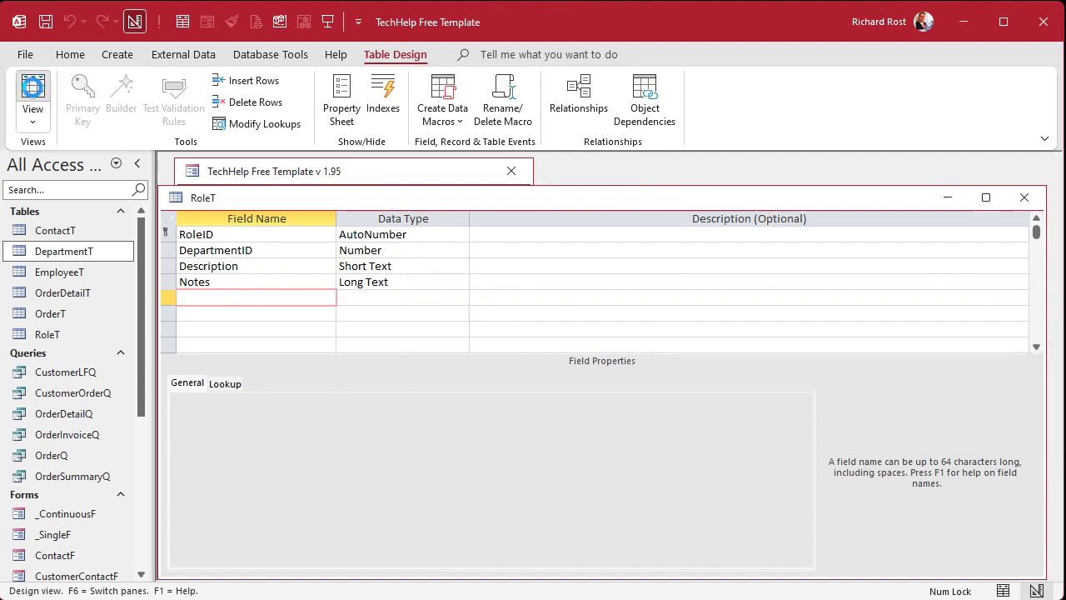
click(33, 86)
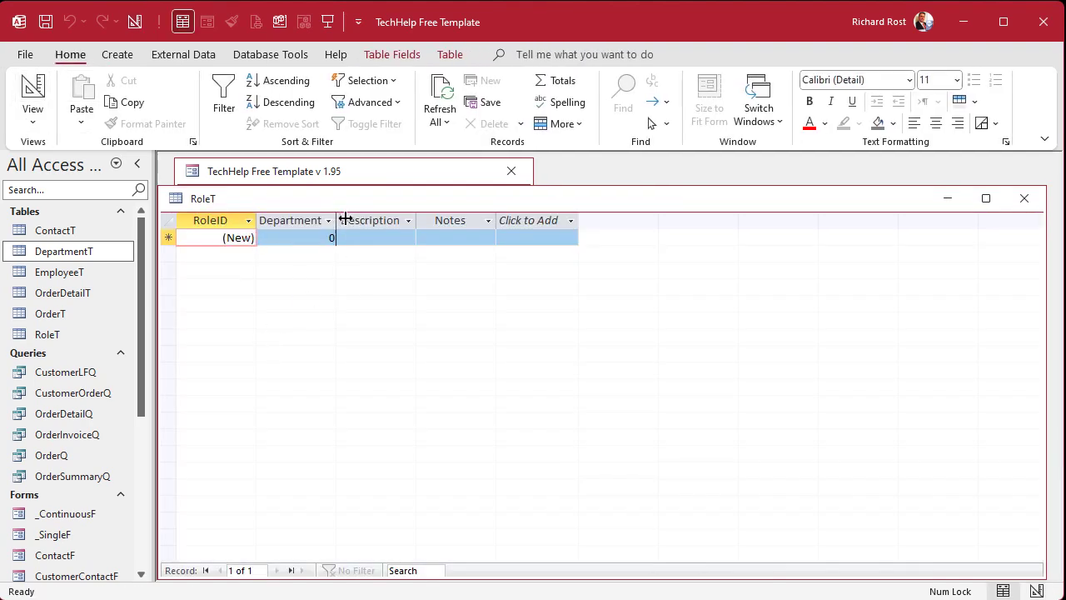
- Widen the DepartmentID column in the RoleT datasheet and examine the HR and Sales role levels
drag(345, 219, 357, 219)
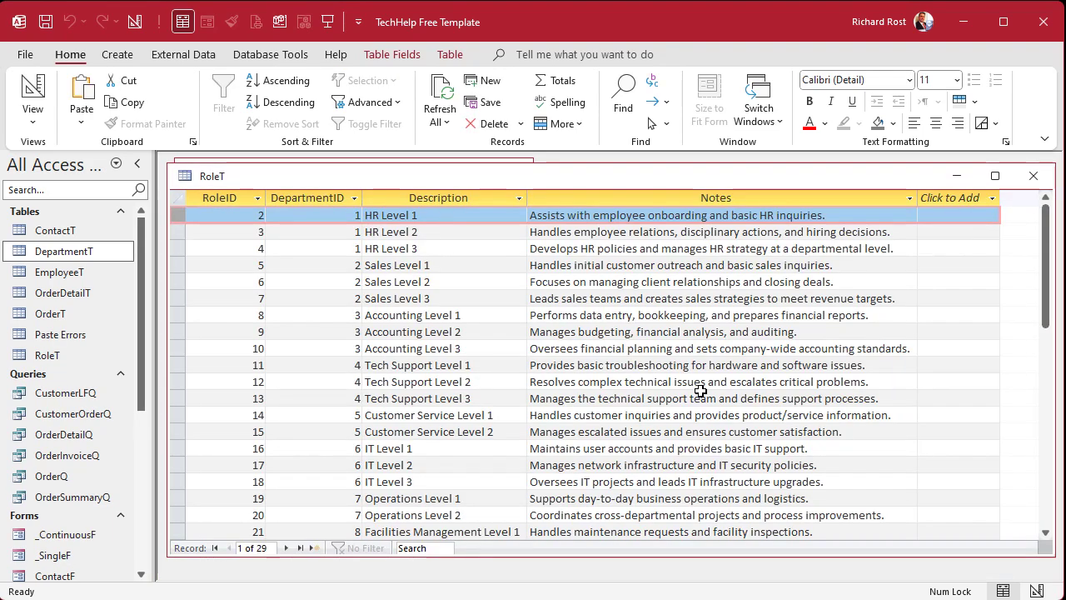
click(470, 215)
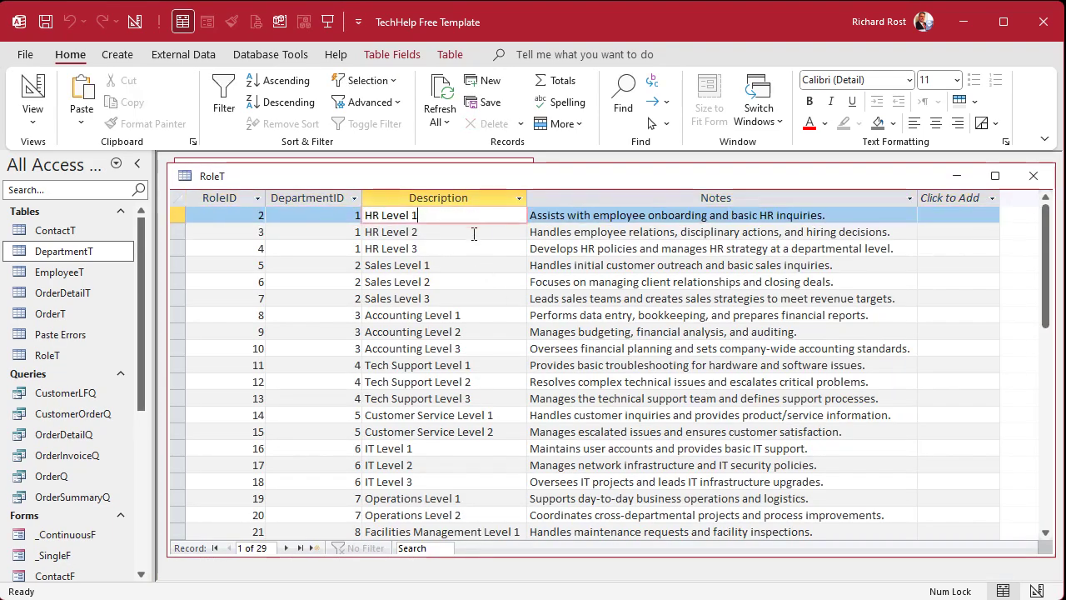
click(474, 234)
click(468, 249)
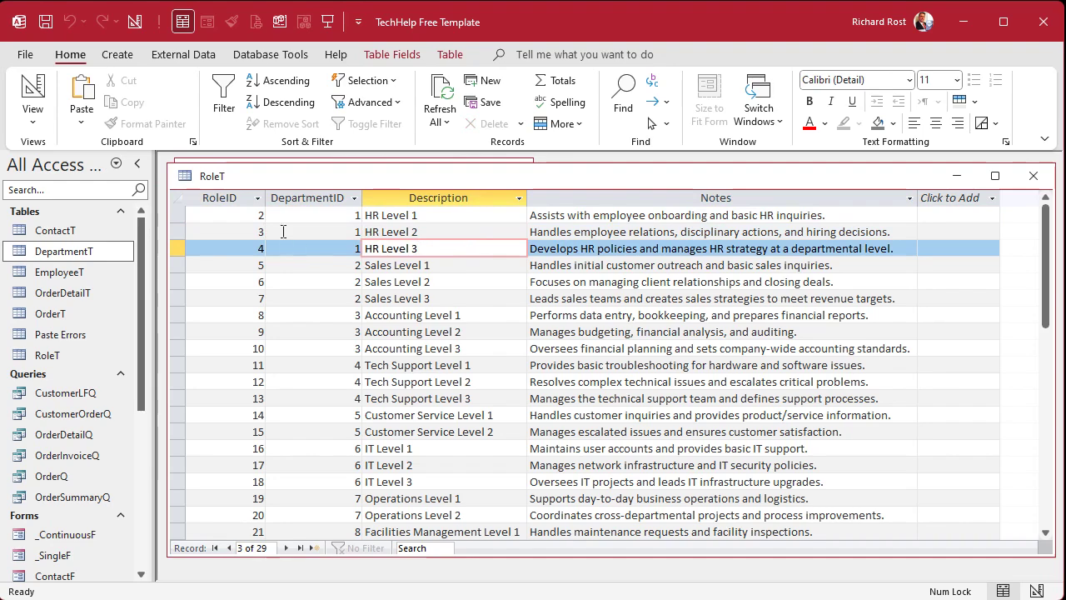
click(468, 266)
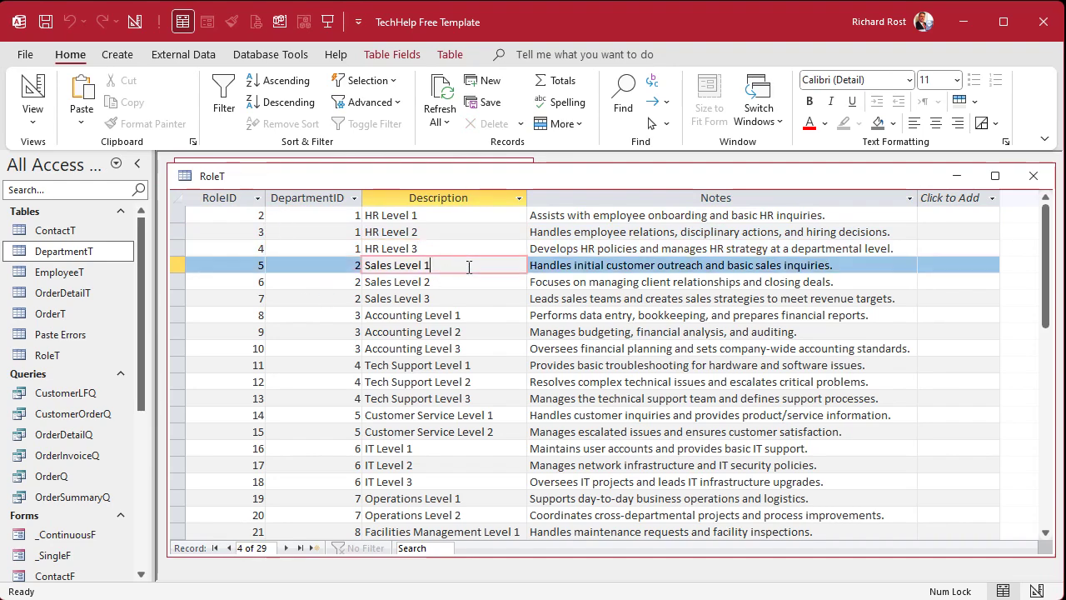
click(478, 281)
click(480, 298)
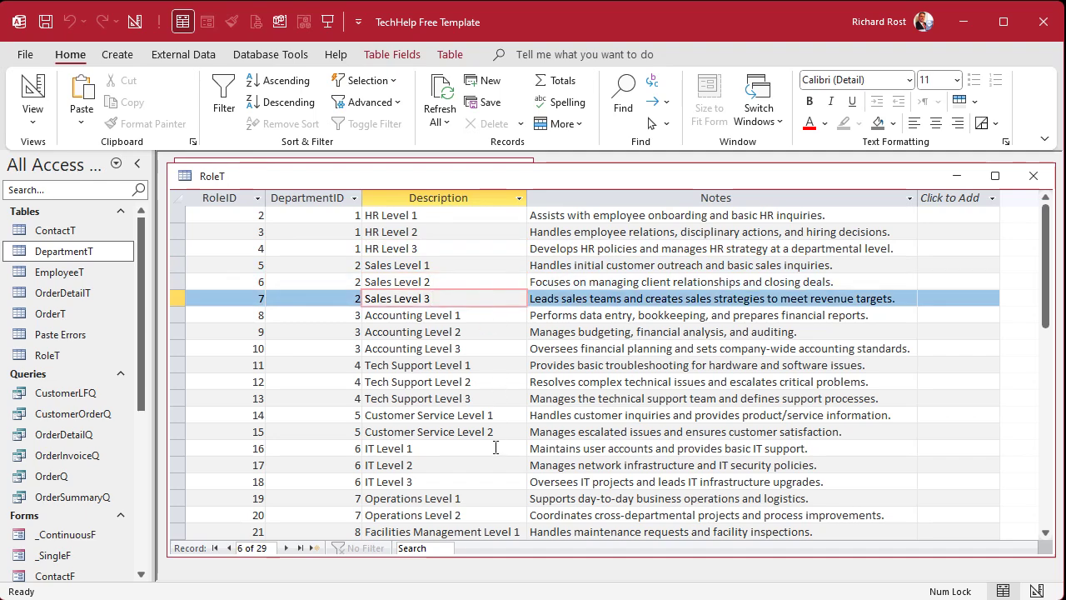
- Review the role descriptions and notes through the end of the list, and close the RoleT table
click(606, 365)
scroll(658, 392, down, 3)
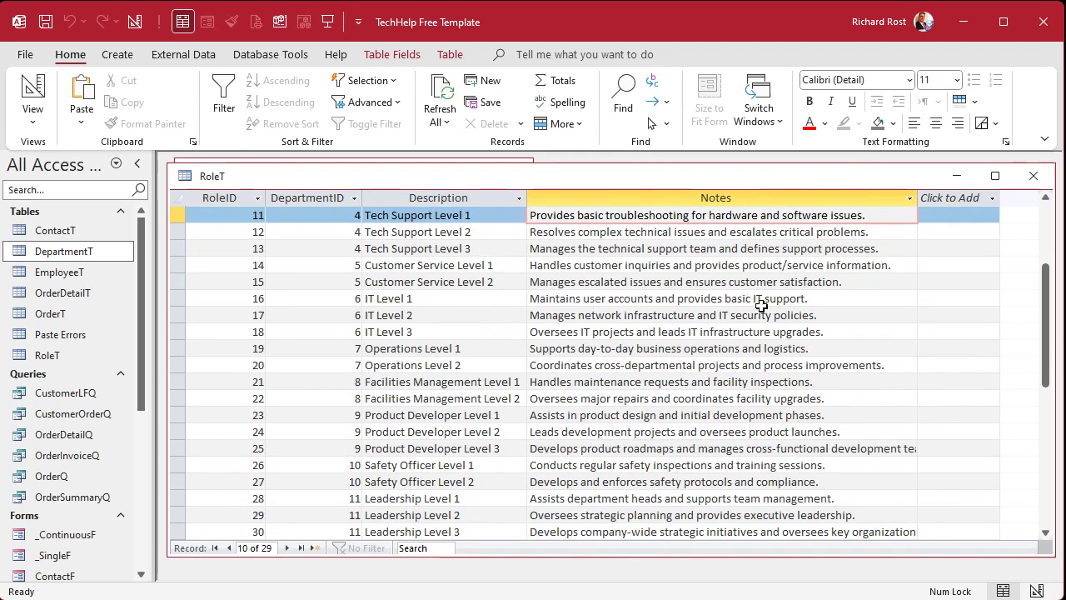
scroll(698, 387, down, 2)
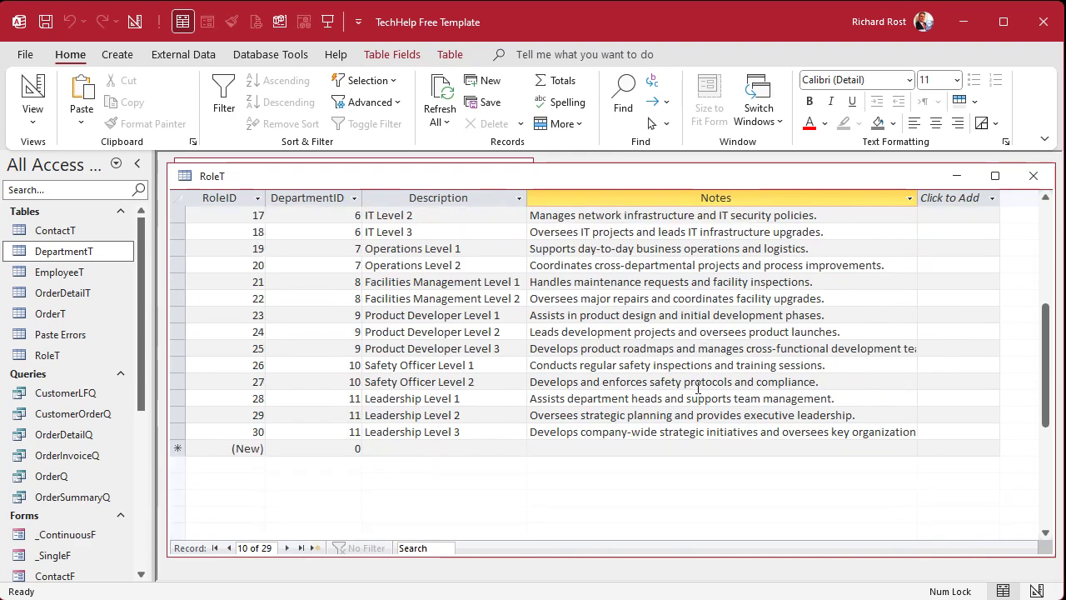
scroll(697, 387, up, 1)
scroll(698, 387, up, 4)
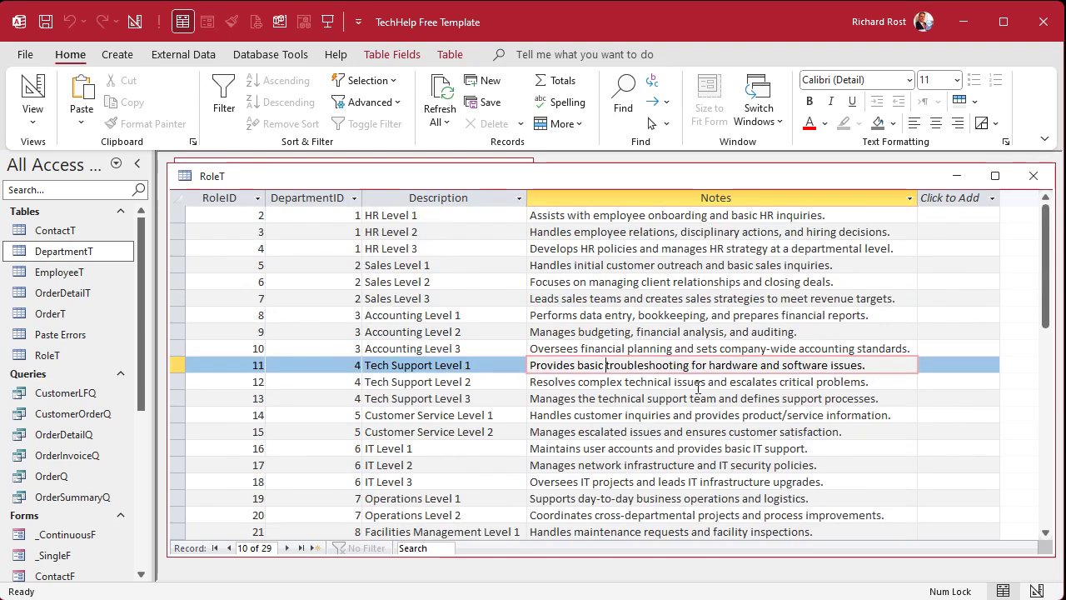
key(ctrl+w)
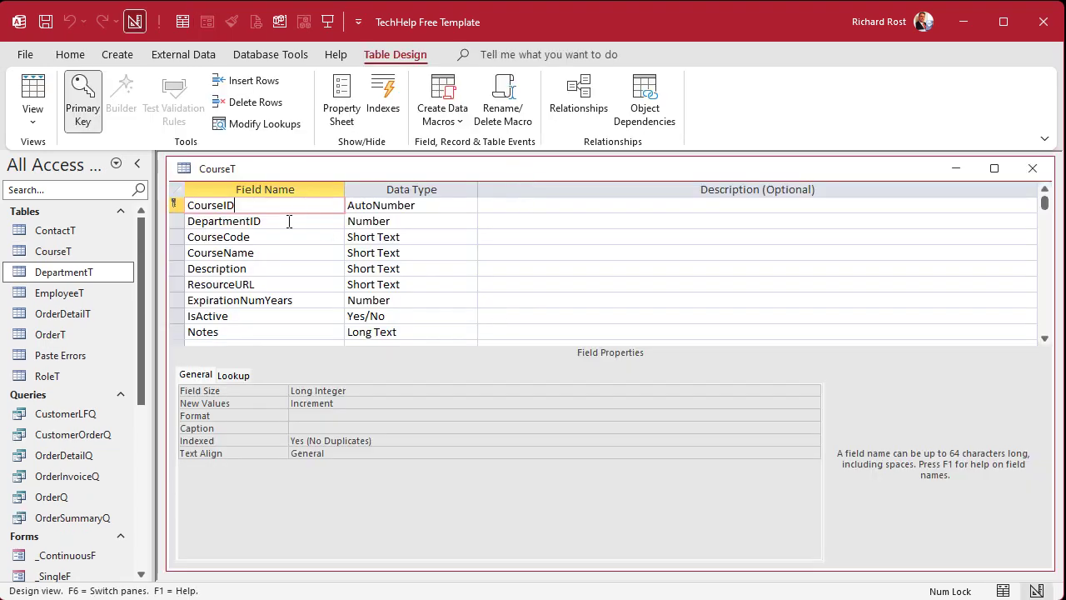
- Examine the CourseT fields from DepartmentID to ResourceURL, including the data types available for ResourceURL
click(289, 221)
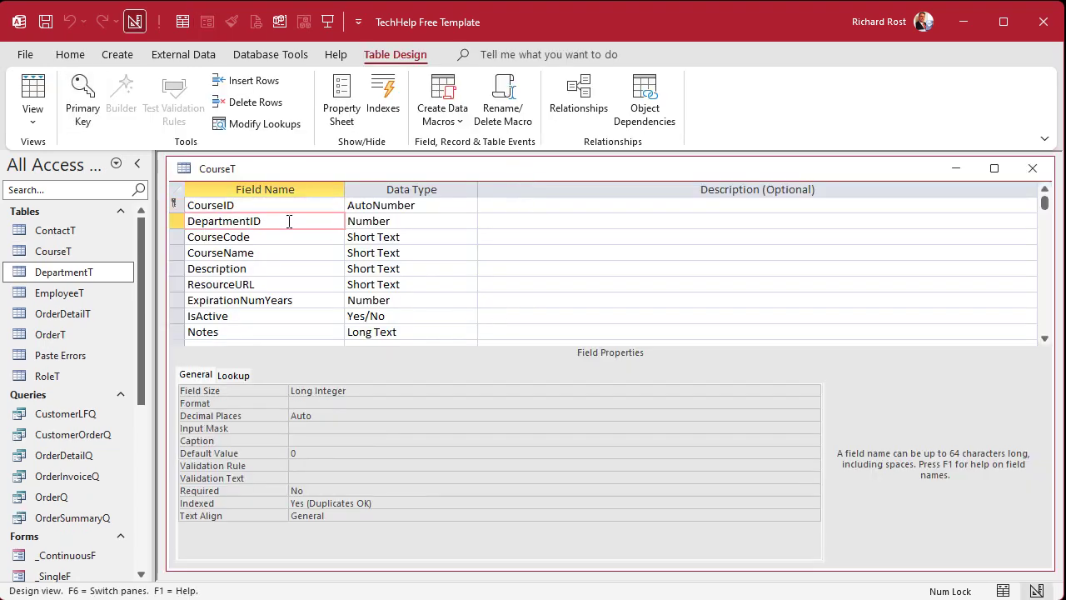
click(288, 237)
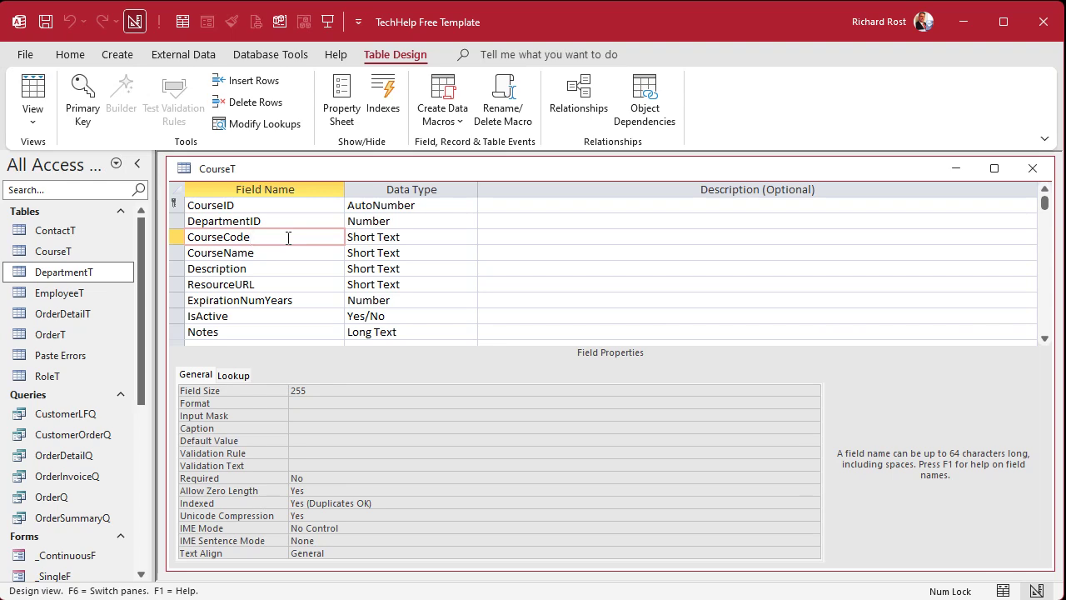
click(294, 254)
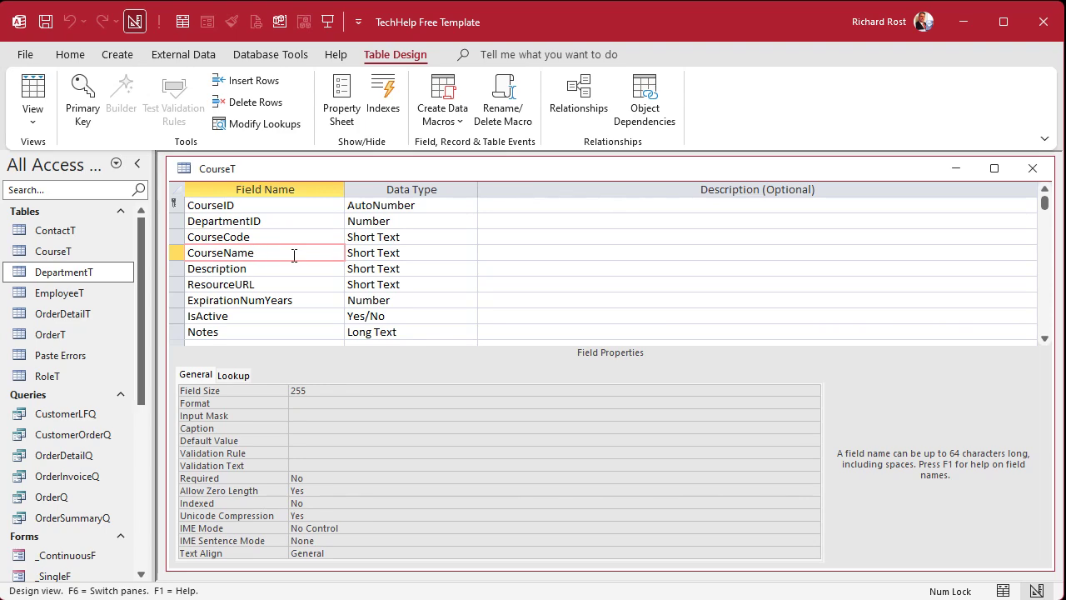
click(289, 269)
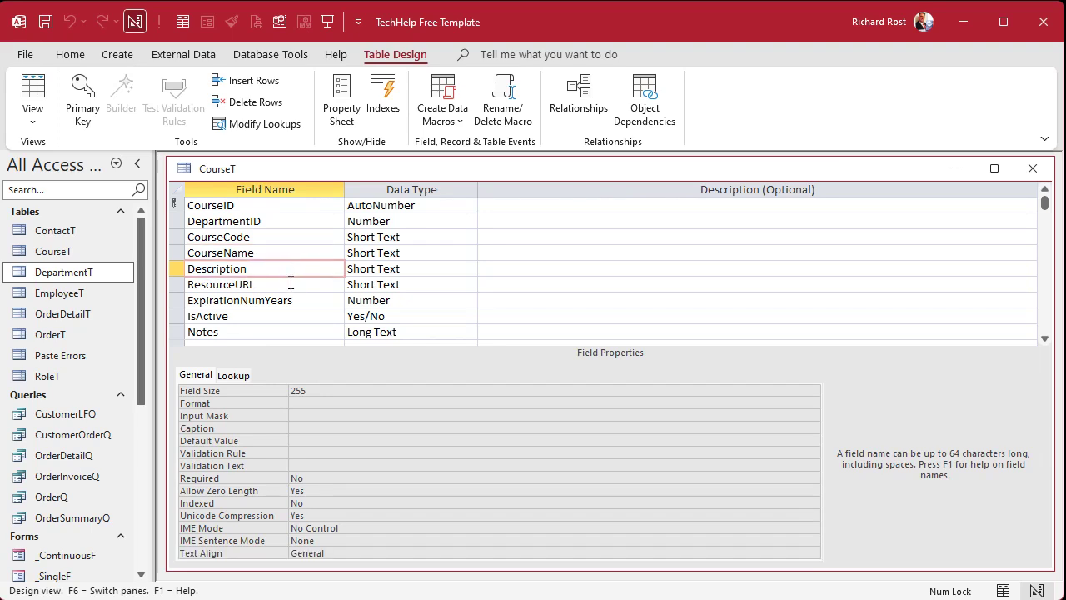
click(293, 288)
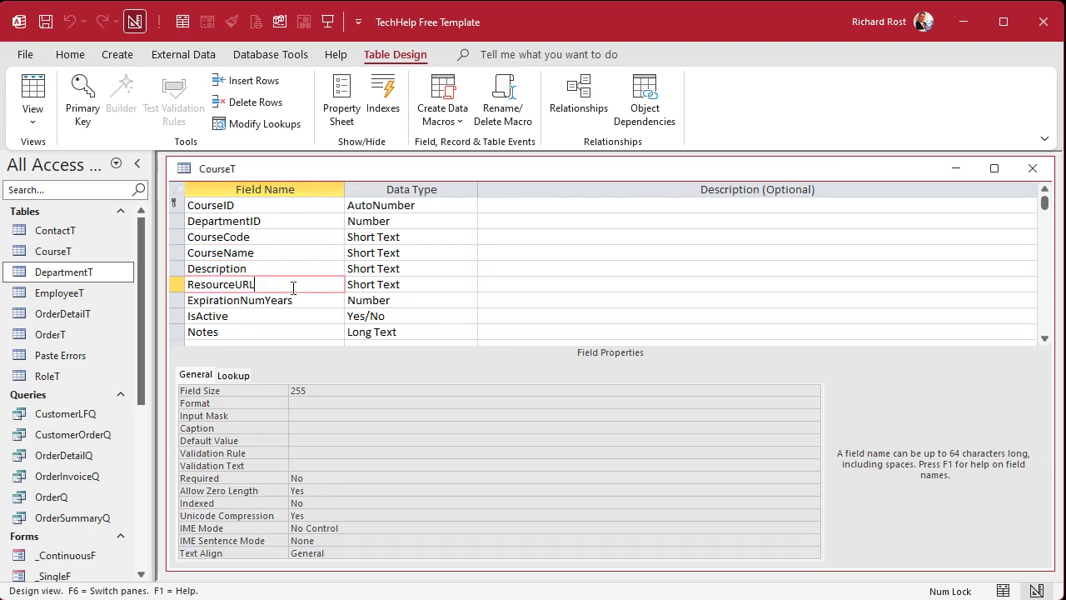
click(427, 287)
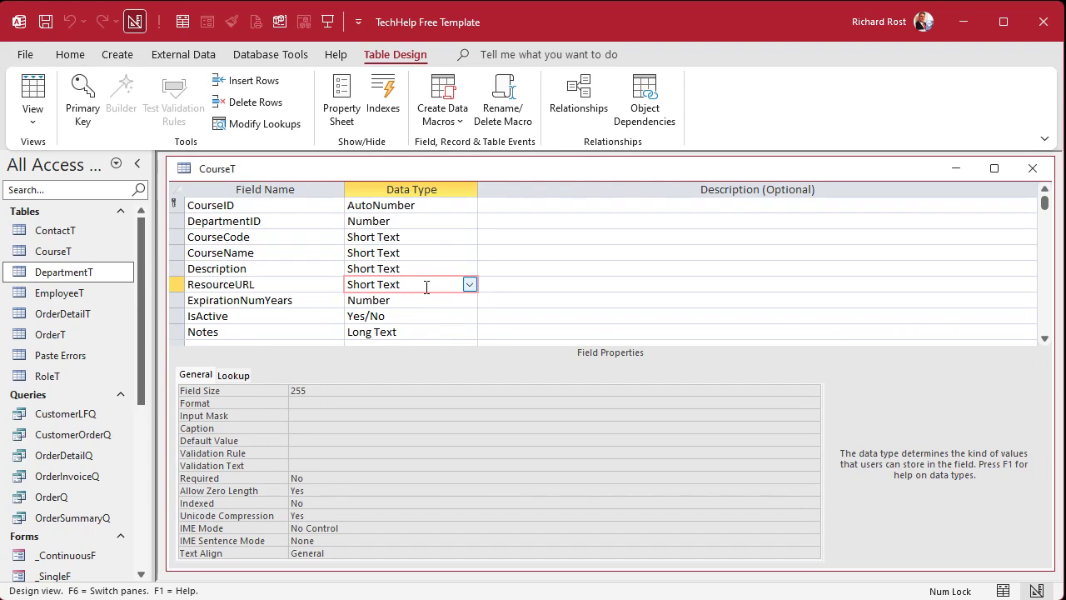
click(471, 285)
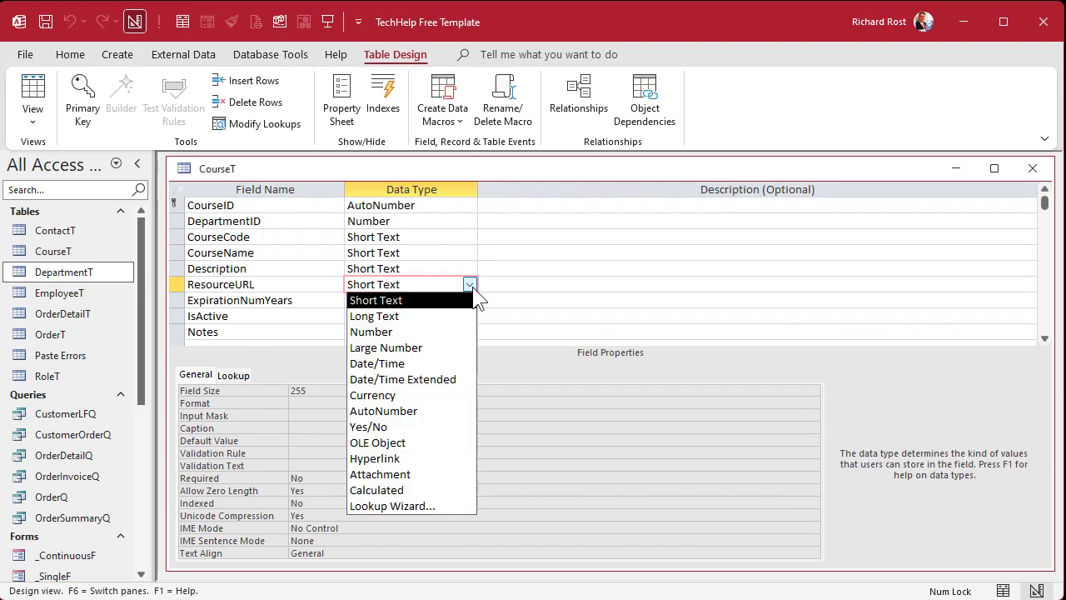
click(471, 286)
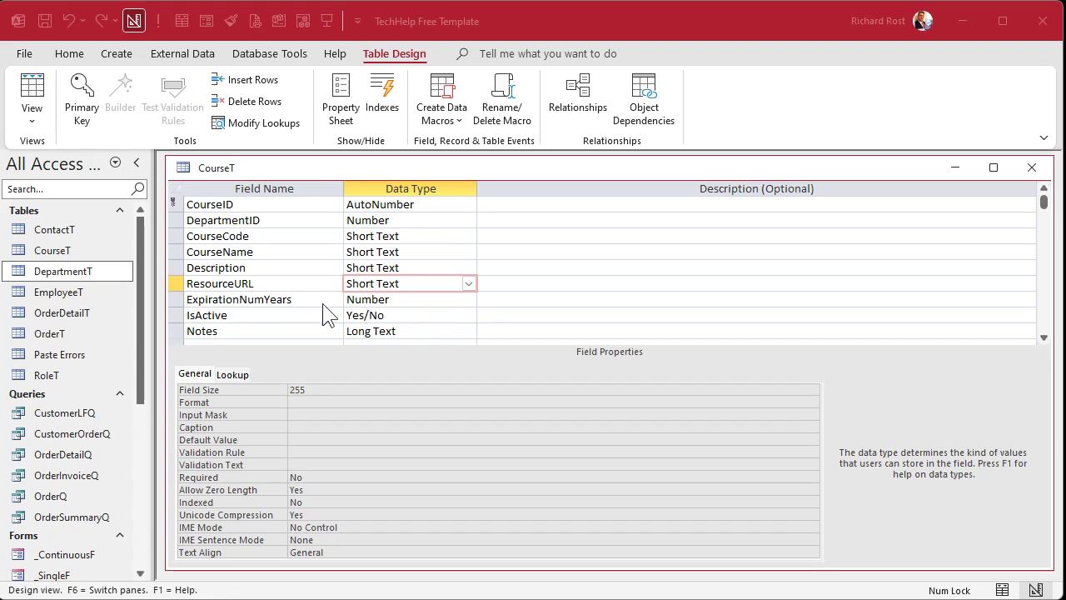
- Examine the ExpirationNumYears, IsActive and Notes fields in the CourseT design
click(302, 300)
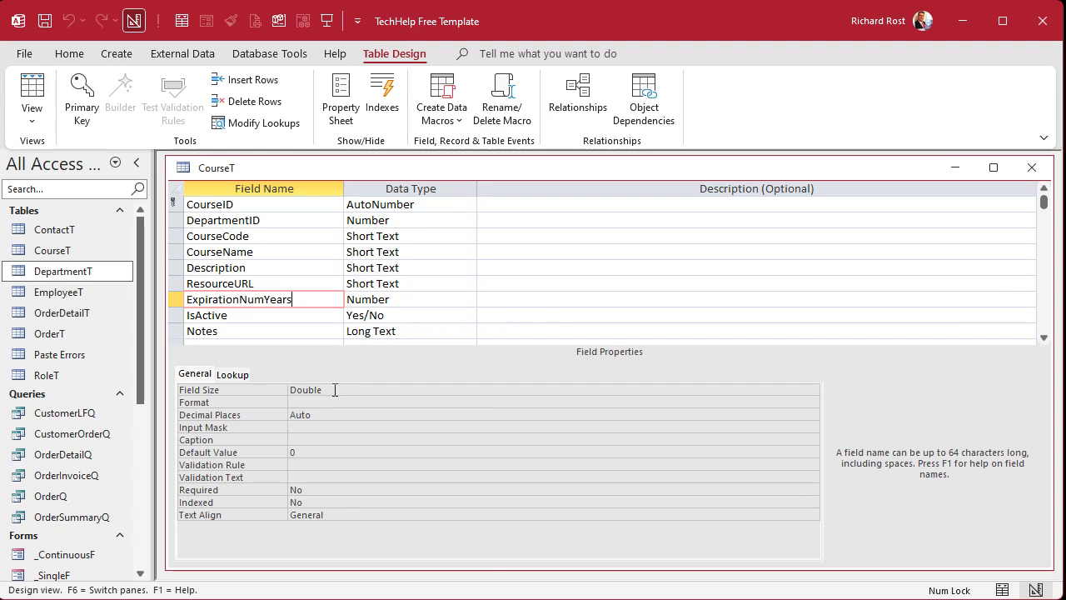
click(297, 314)
click(279, 324)
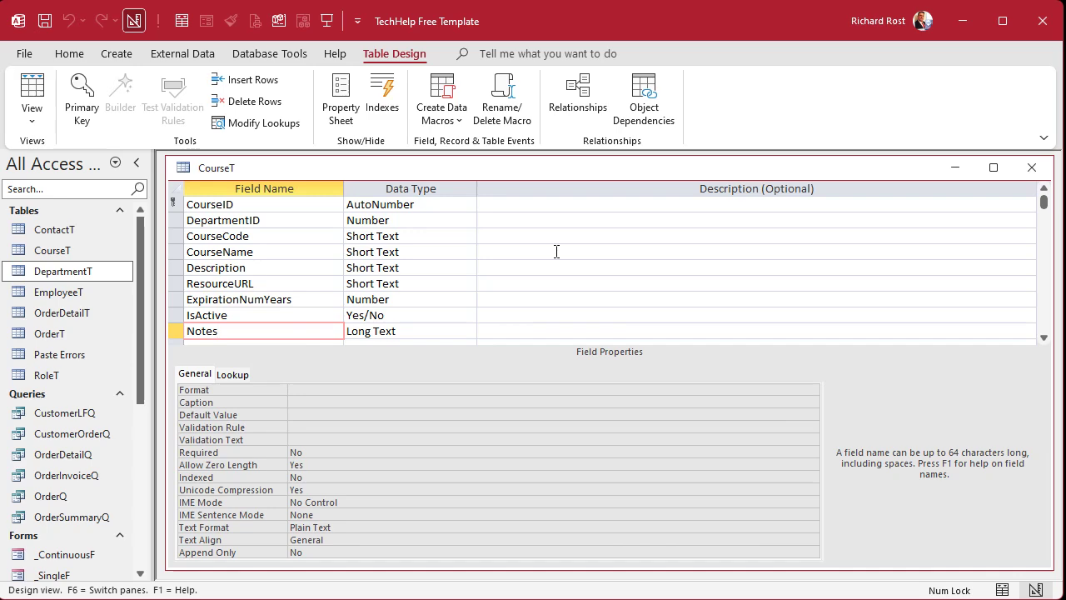
- Switch CourseT to Datasheet View and review the course codes, names and departments through the whole list
key(ctrl+period)
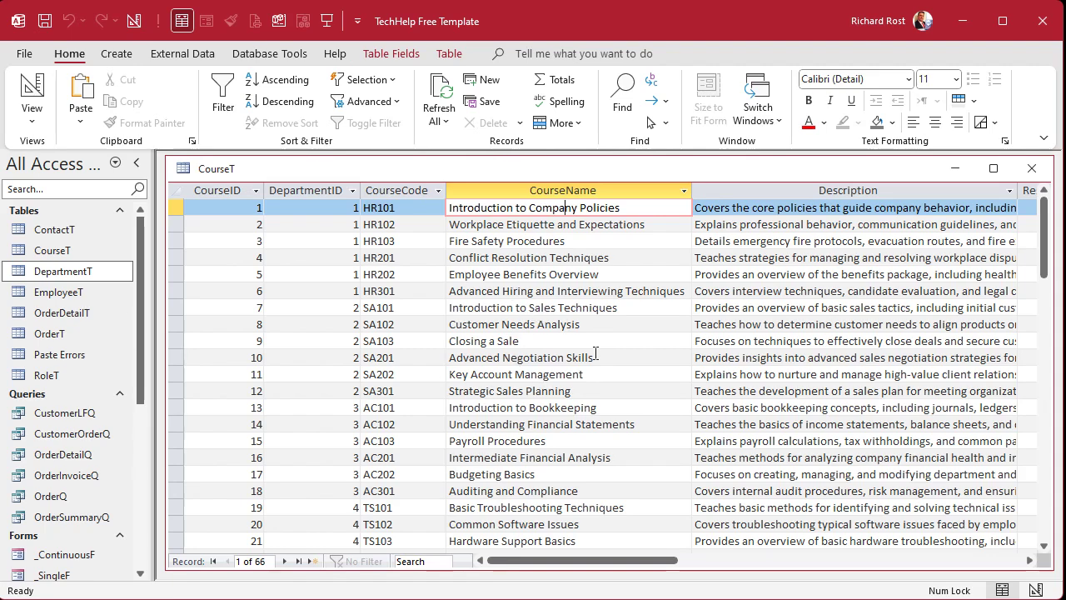
scroll(562, 363, down, 4)
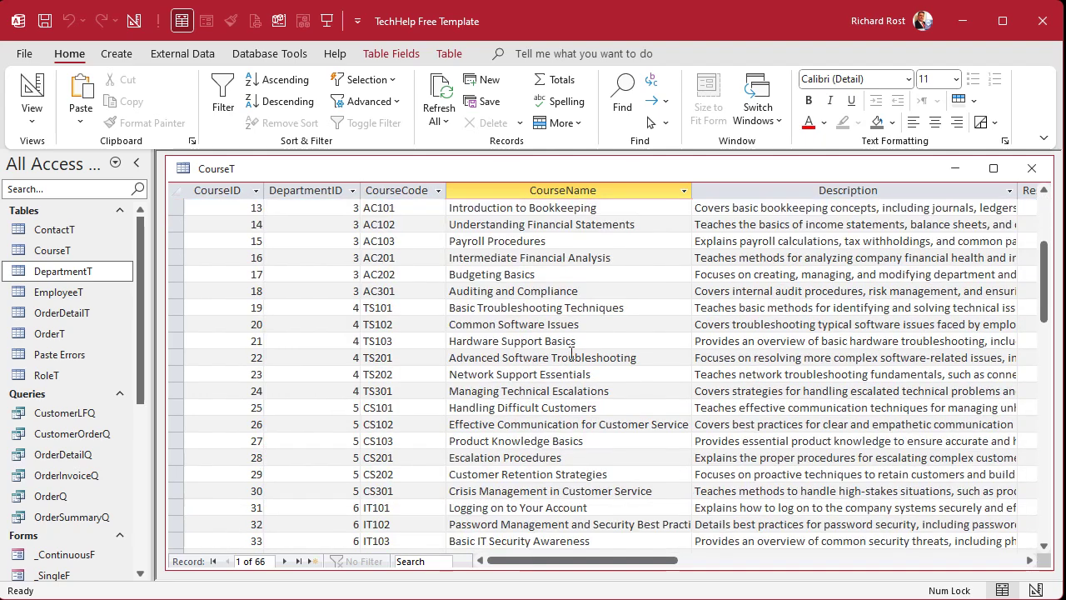
scroll(572, 353, down, 5)
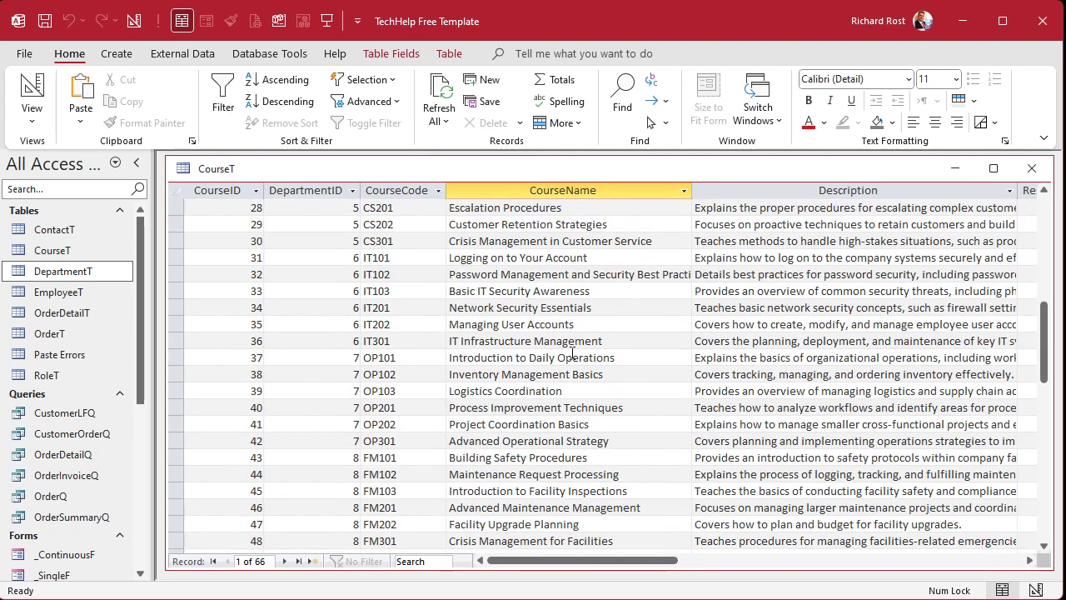
scroll(606, 342, down, 6)
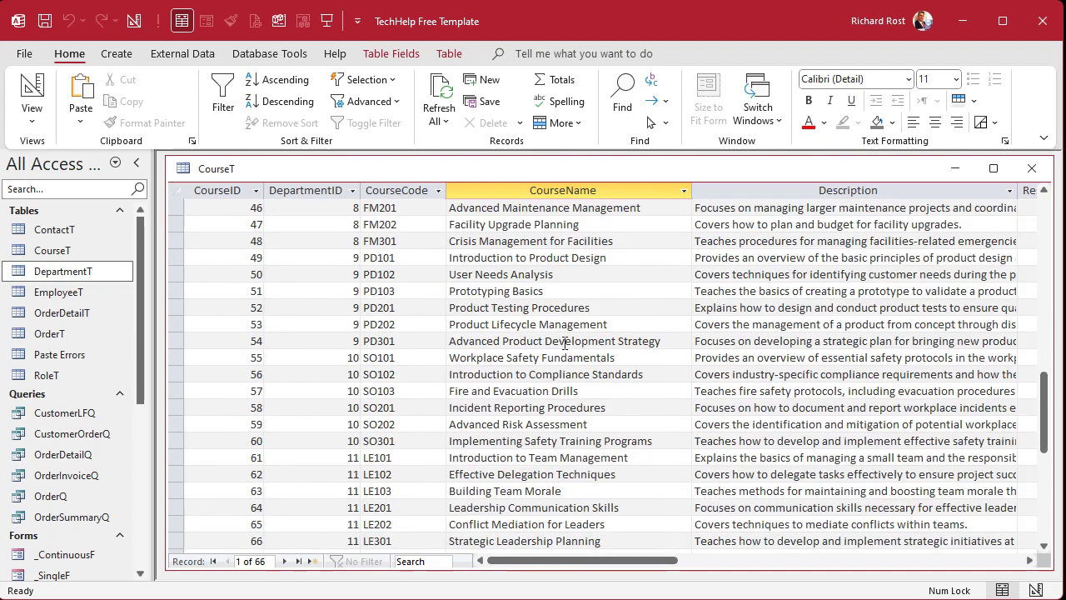
scroll(564, 343, down, 2)
scroll(564, 342, up, 17)
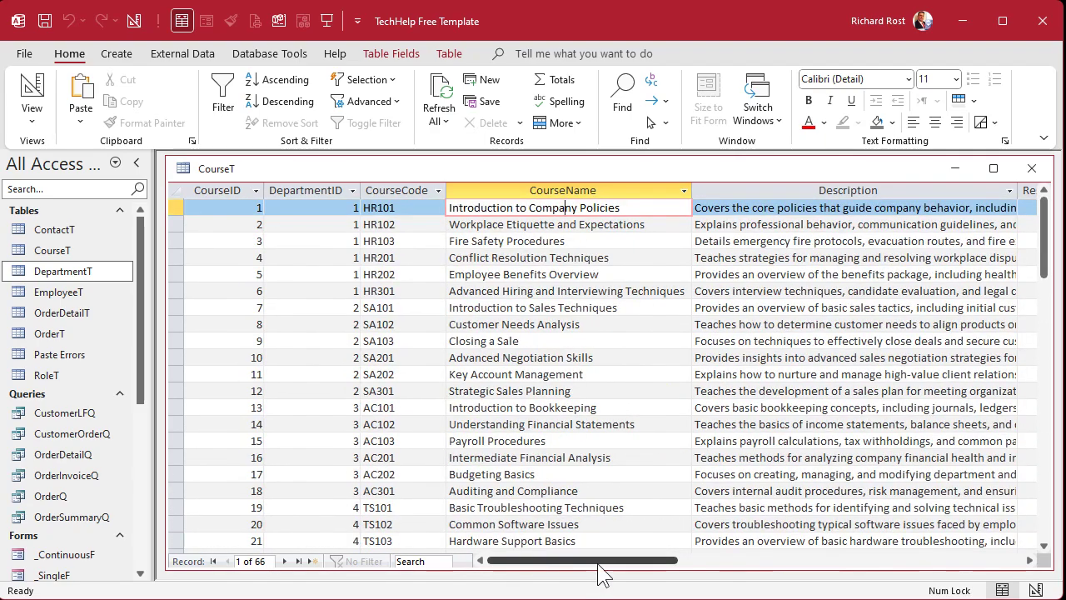
- Check the ResourceURL, ExpirationNumYears, IsActive and Notes columns for all courses, and return to the first columns
drag(616, 560, 771, 560)
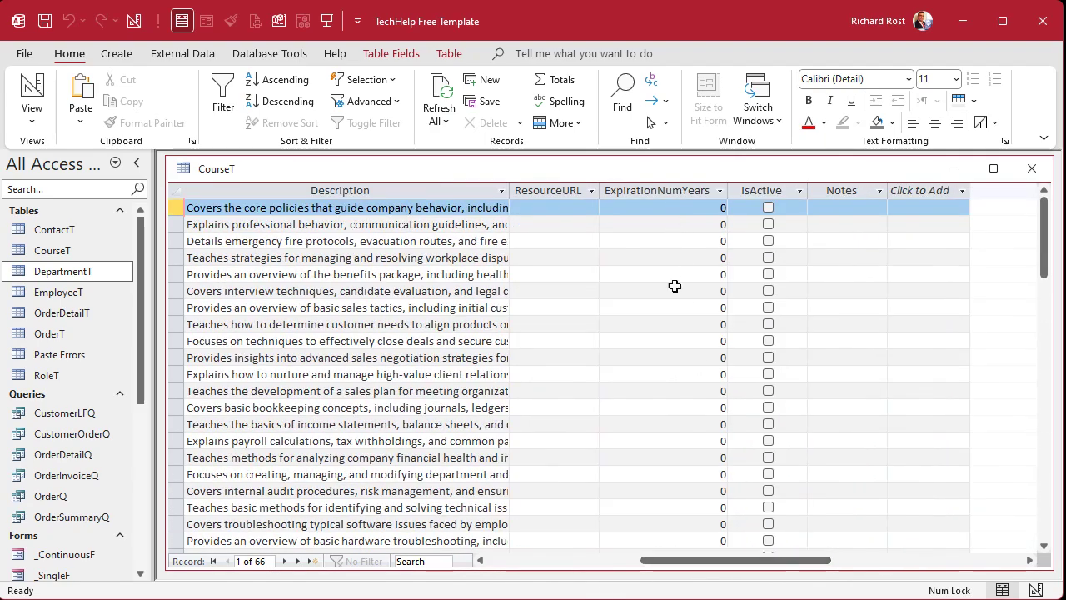
scroll(685, 463, down, 14)
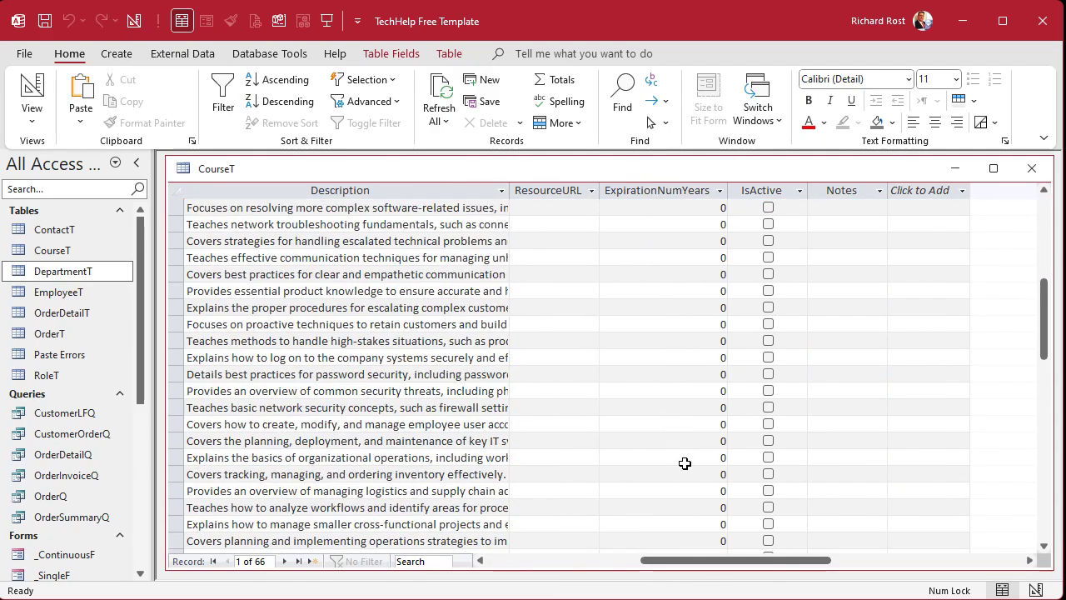
scroll(684, 463, down, 4)
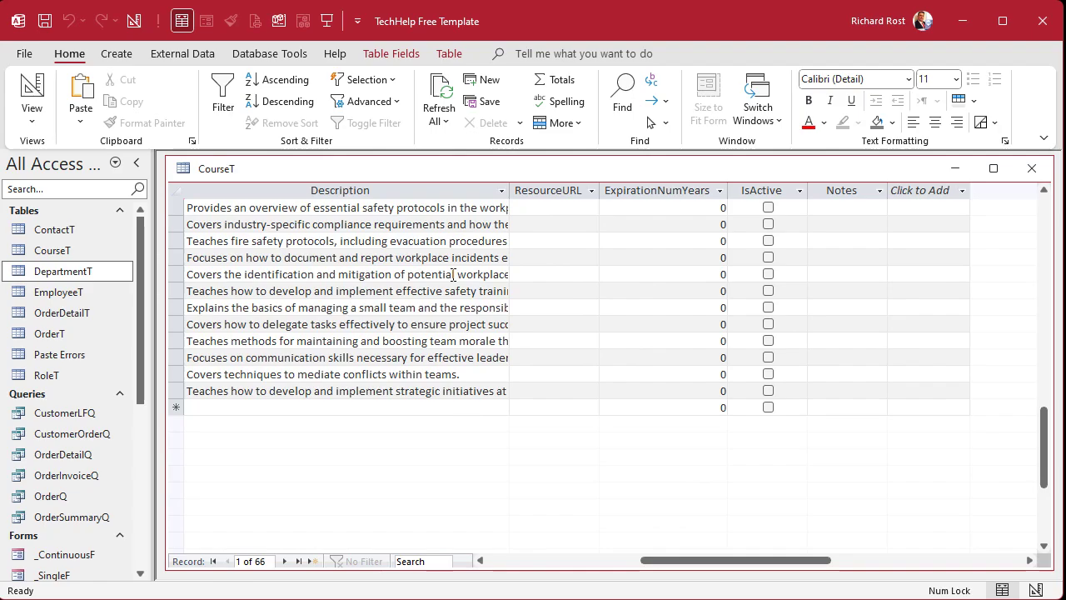
scroll(581, 295, up, 12)
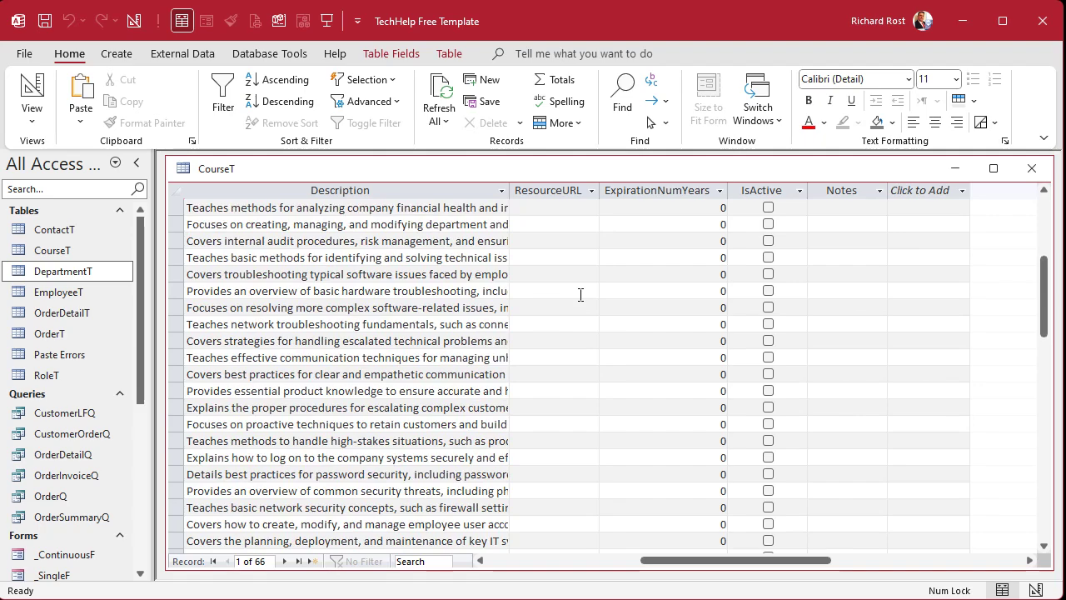
scroll(580, 295, up, 5)
click(580, 561)
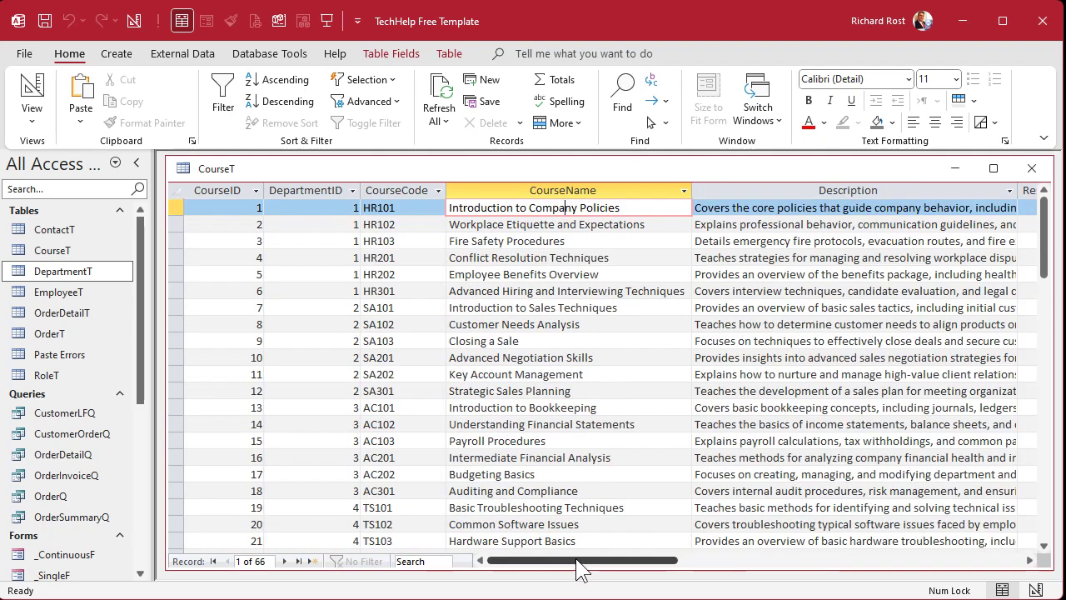
- Review the ExpirationNumYears and IsActive values of the courses from start to end of the list
drag(578, 560, 681, 563)
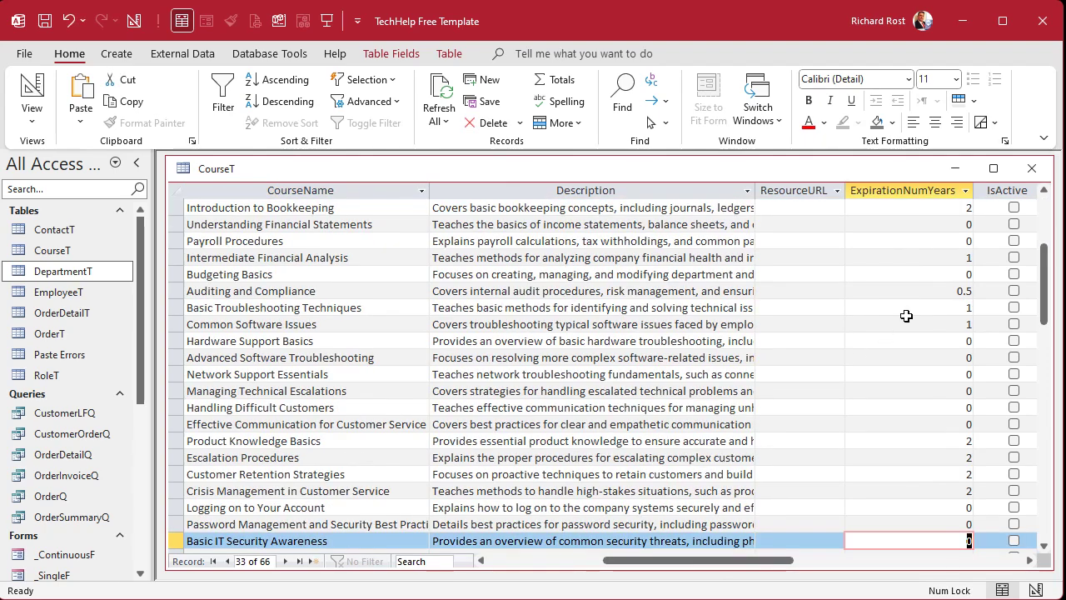
scroll(905, 315, down, 3)
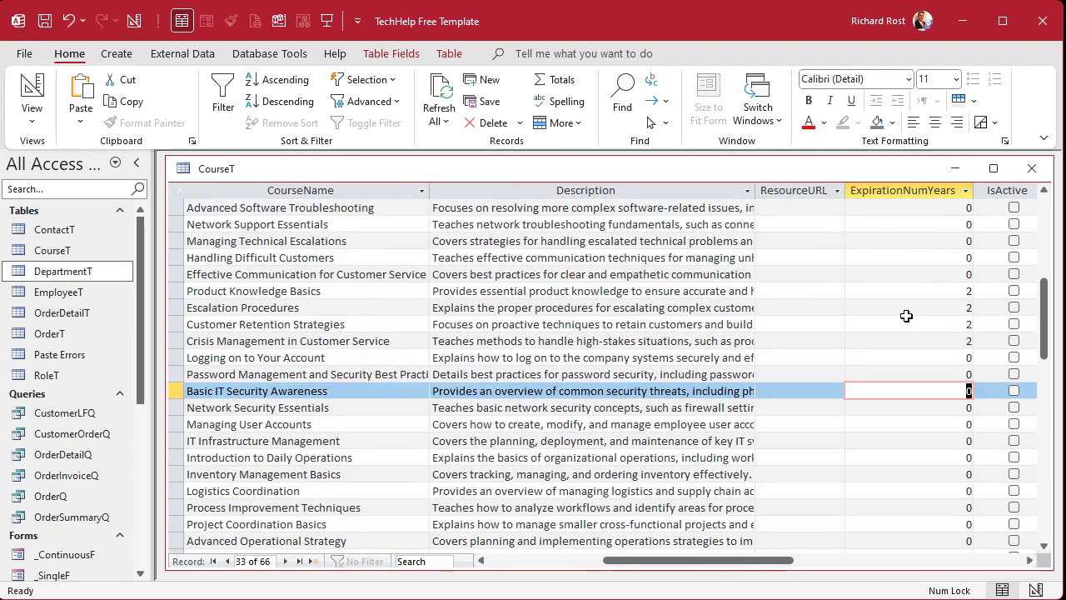
scroll(916, 320, down, 2)
scroll(1015, 240, down, 8)
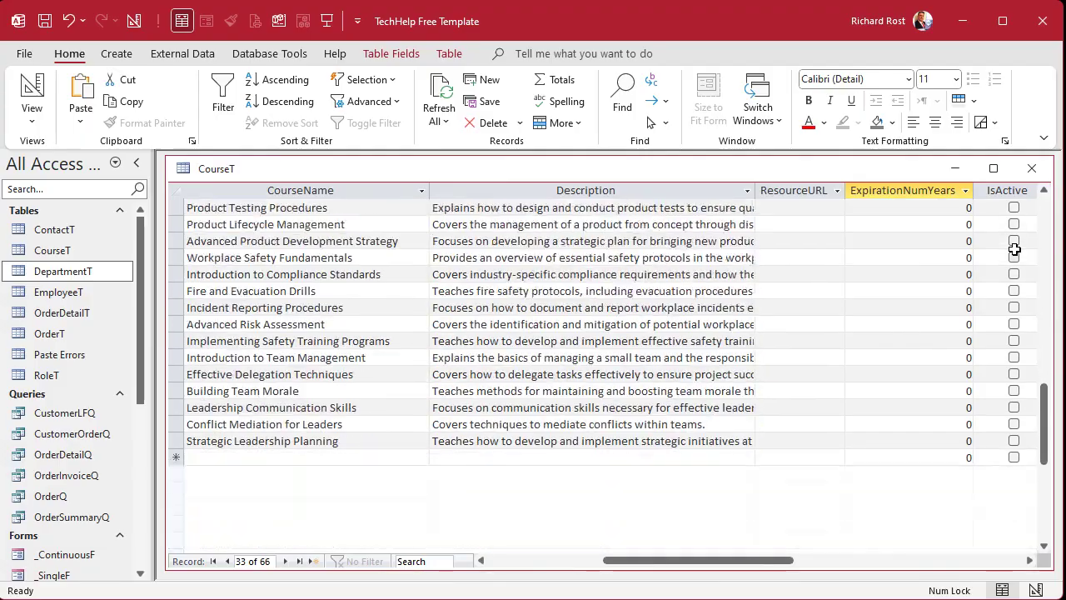
scroll(1014, 249, down, 2)
scroll(1015, 249, up, 19)
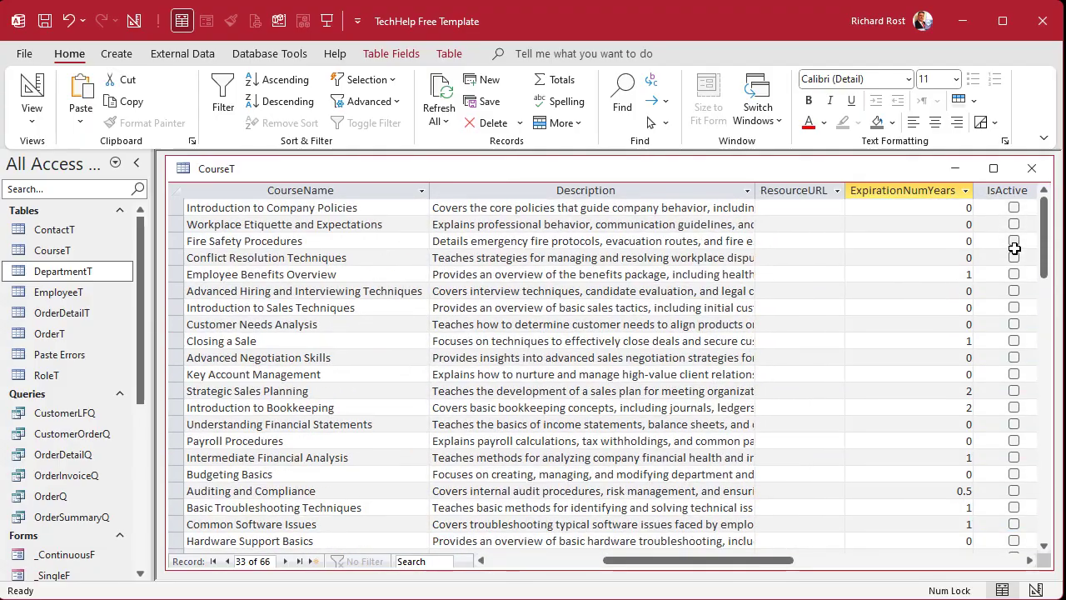
- Set the default value of the IsActive field to Yes in the CourseT and EmployeeT table designs
right_click(556, 173)
click(601, 249)
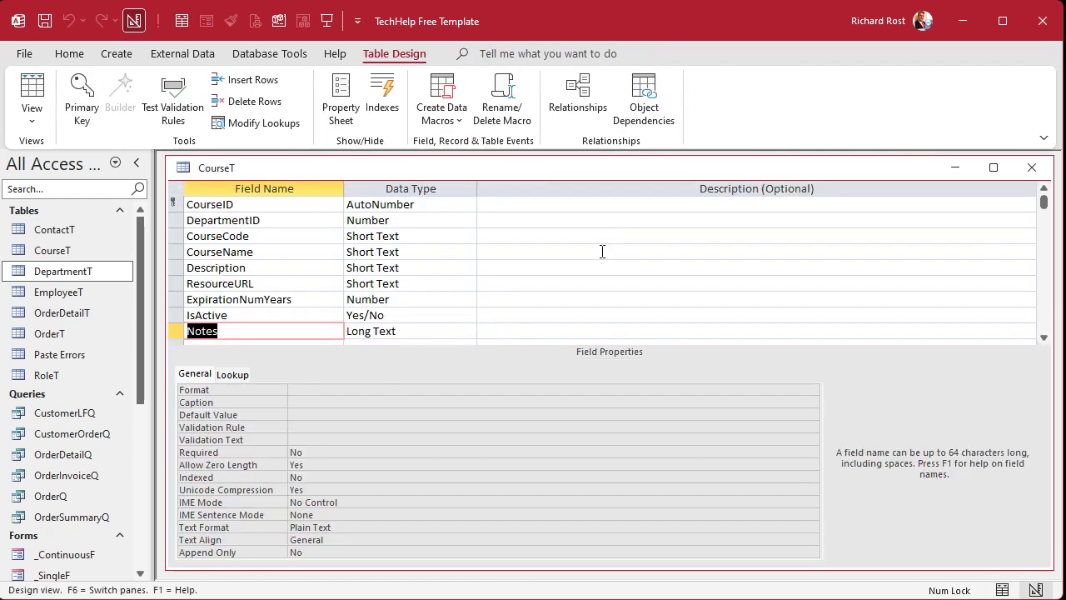
click(253, 318)
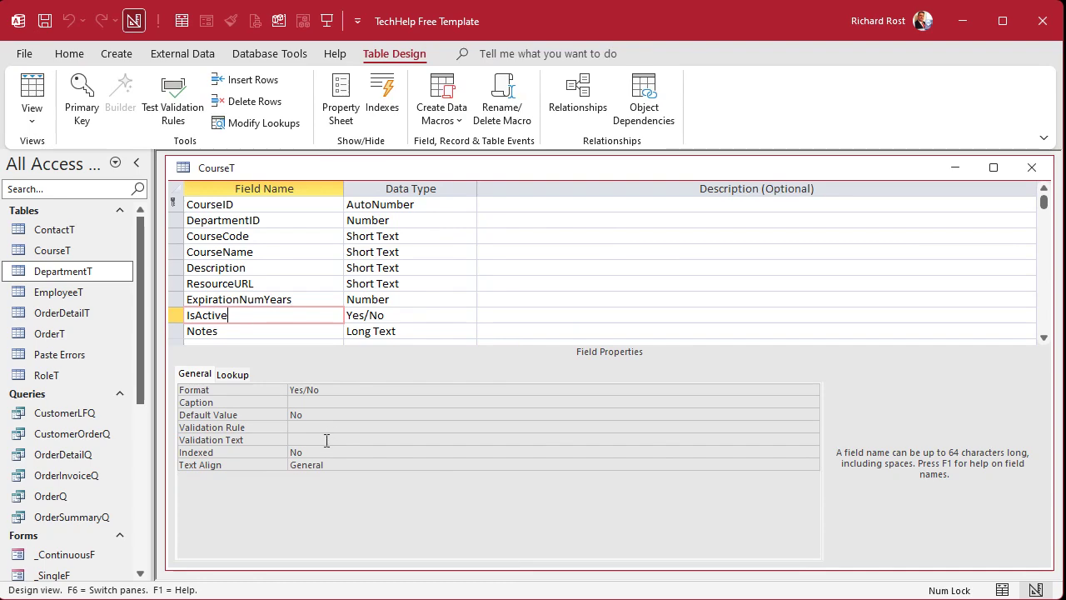
double_click(321, 415)
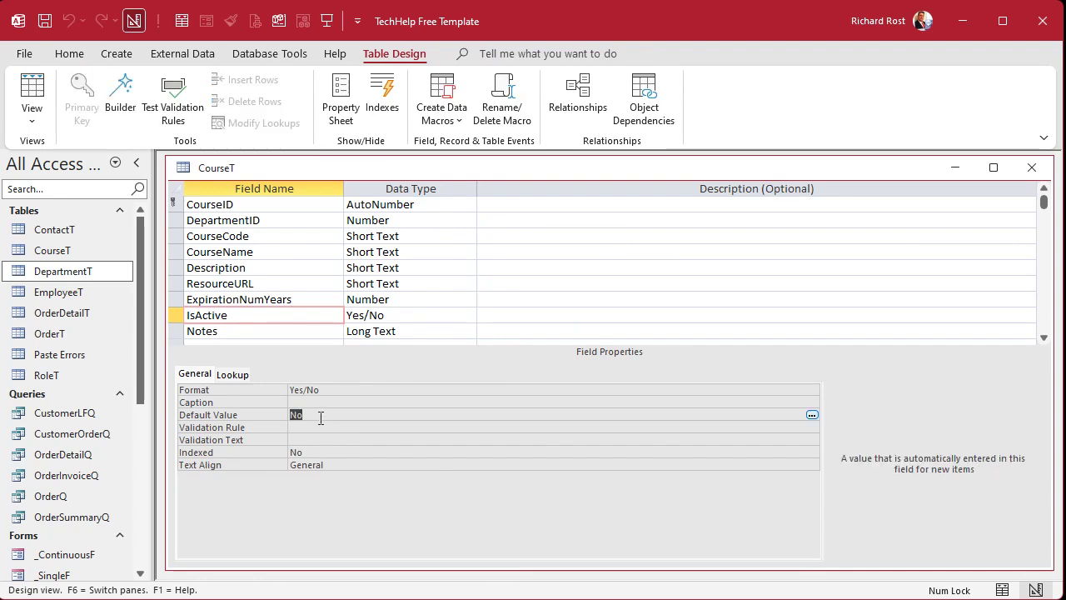
text(Yes)
key(Return)
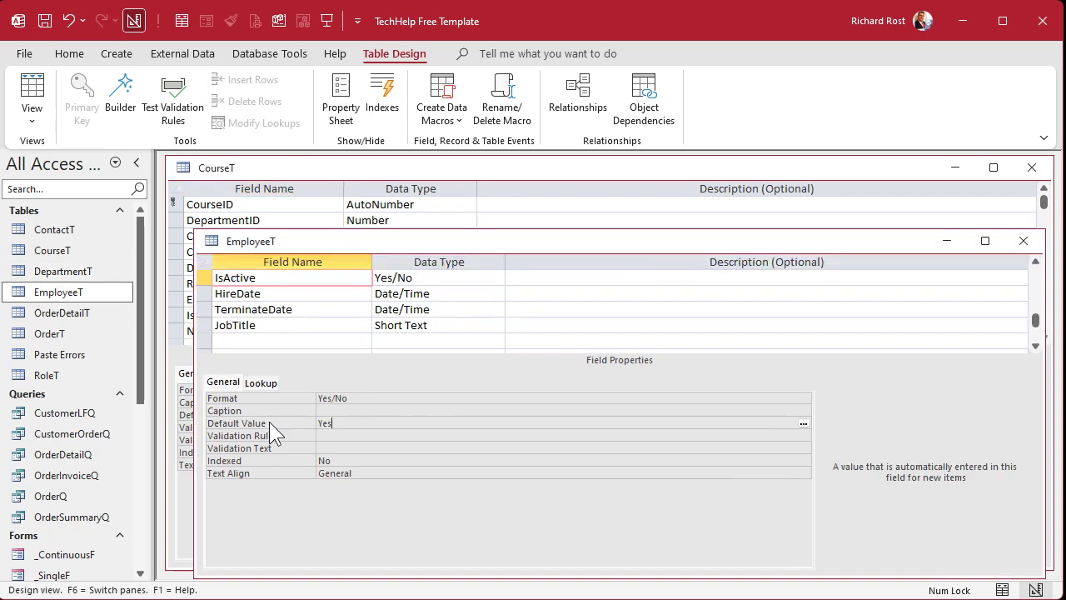
click(350, 423)
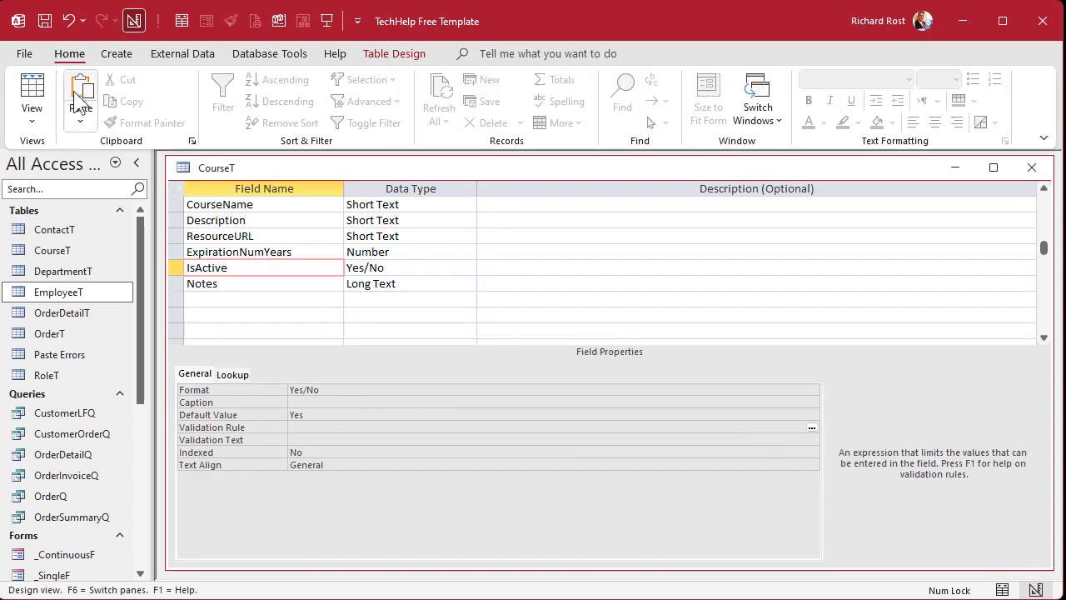
- Save the CourseT design, check the IsActive column of the existing courses in Datasheet View, and close the table
click(32, 91)
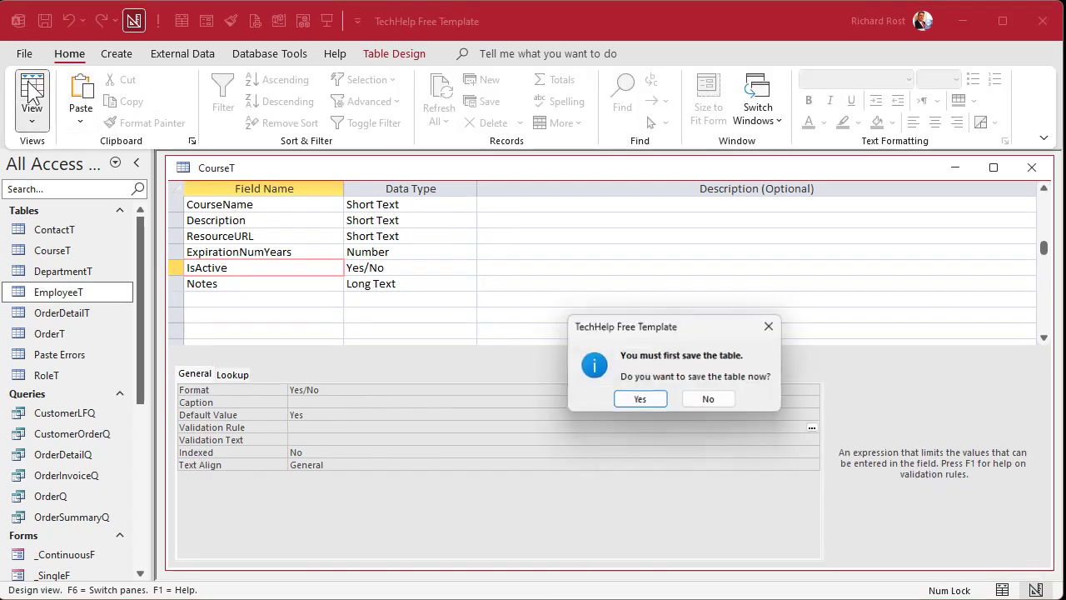
click(640, 400)
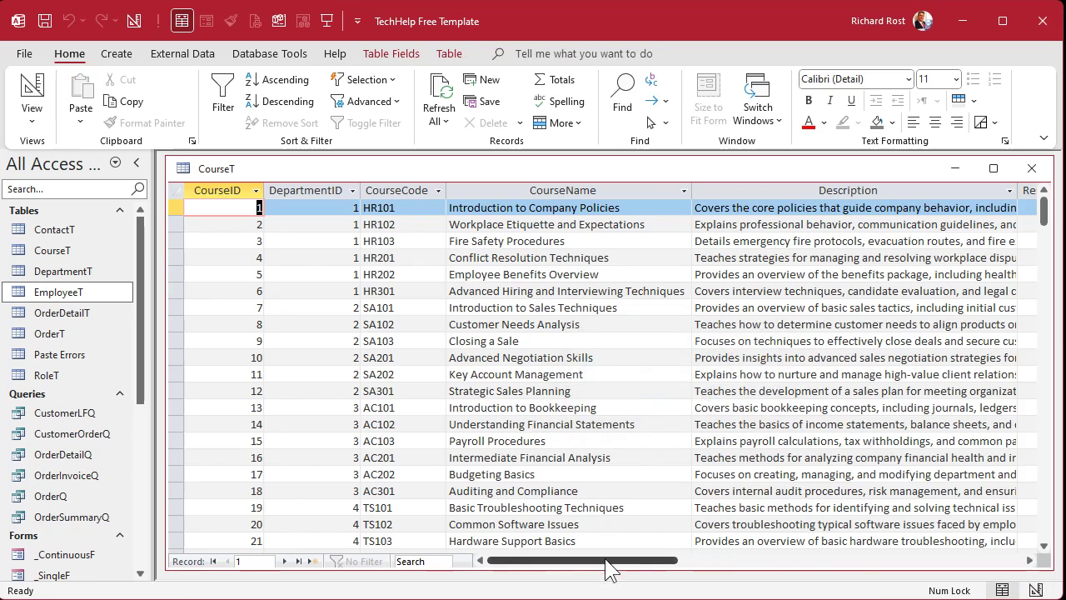
drag(605, 567, 767, 567)
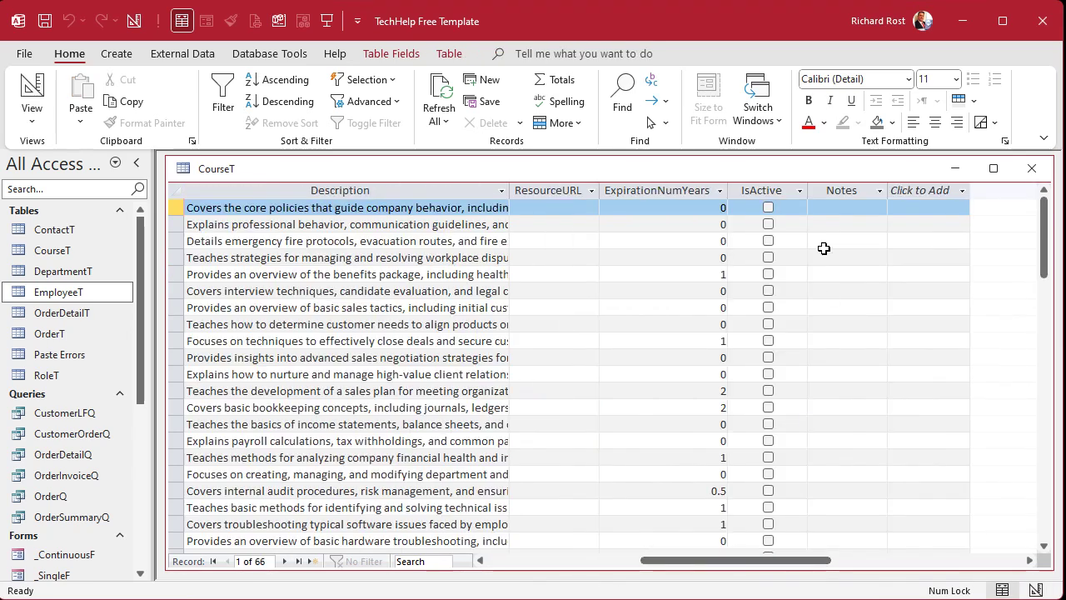
click(1024, 174)
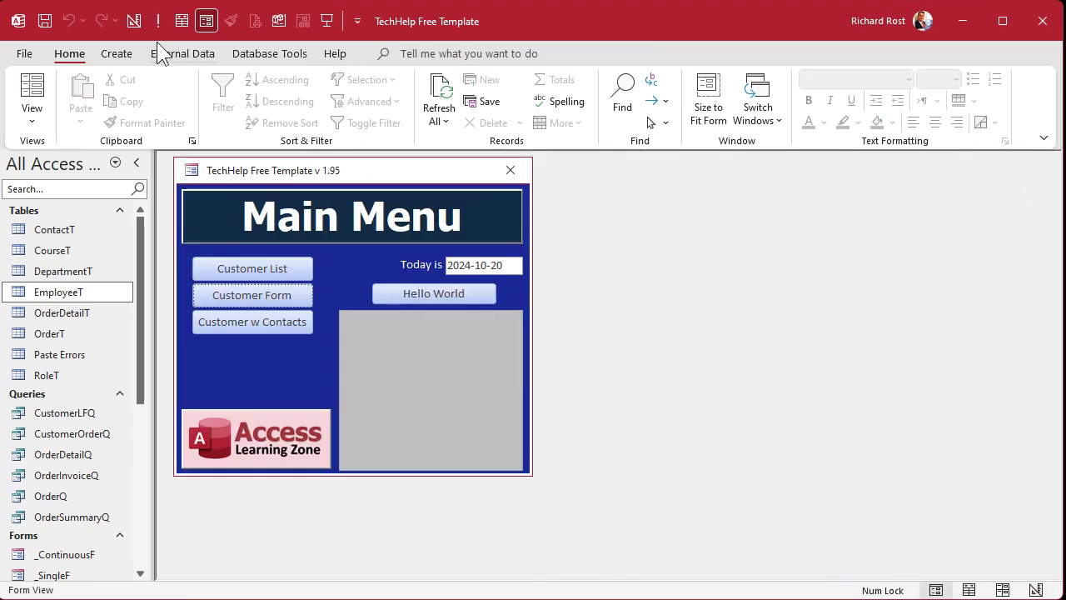
- Create a new query in design view based on CourseT and enlarge its field list to show every field
click(116, 53)
click(274, 99)
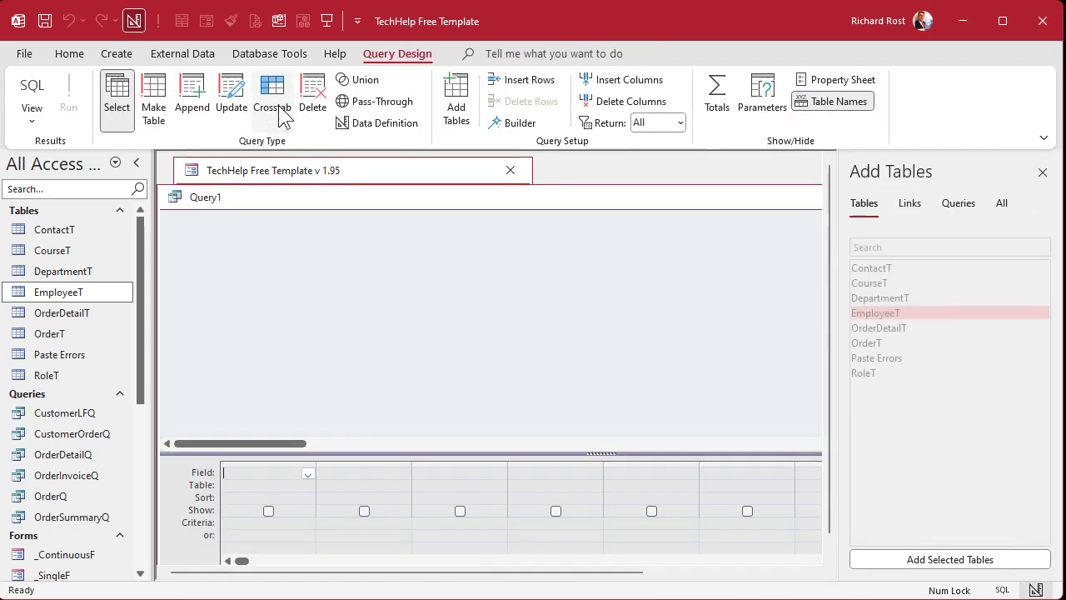
drag(285, 203, 291, 178)
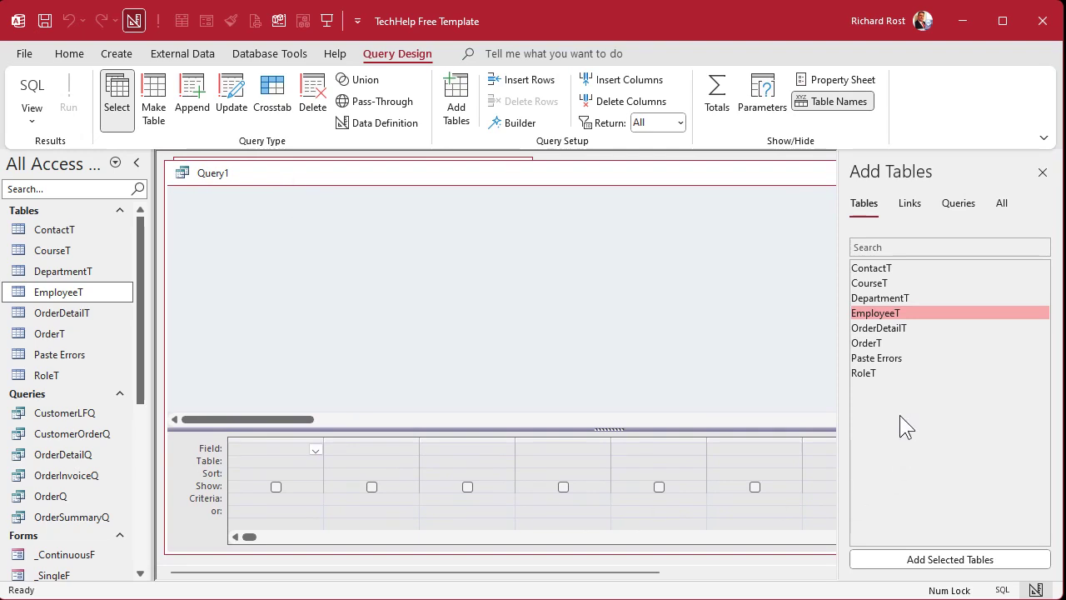
double_click(920, 283)
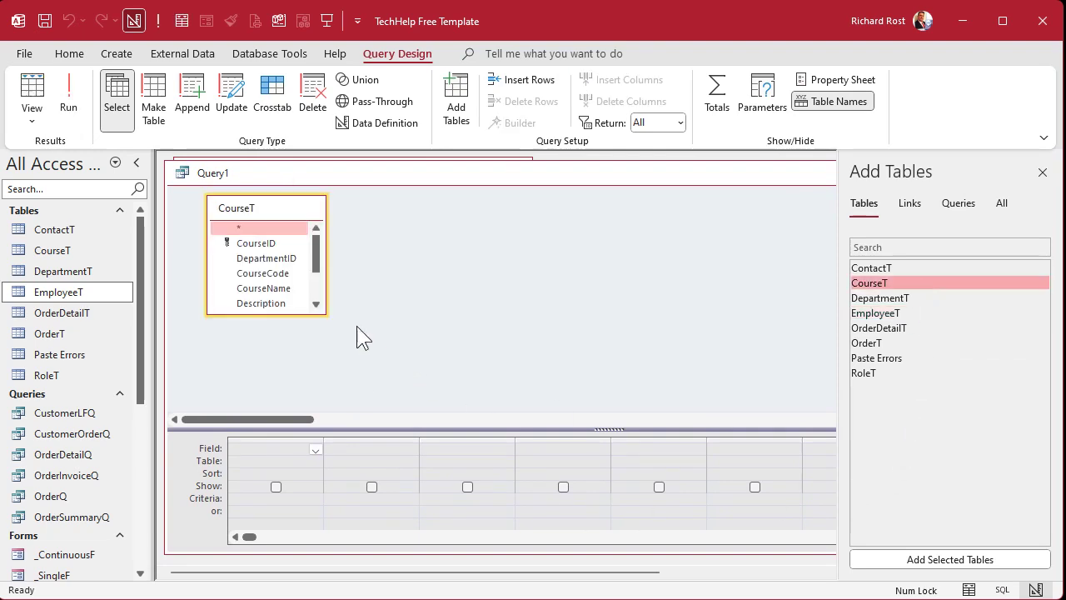
drag(323, 314, 398, 388)
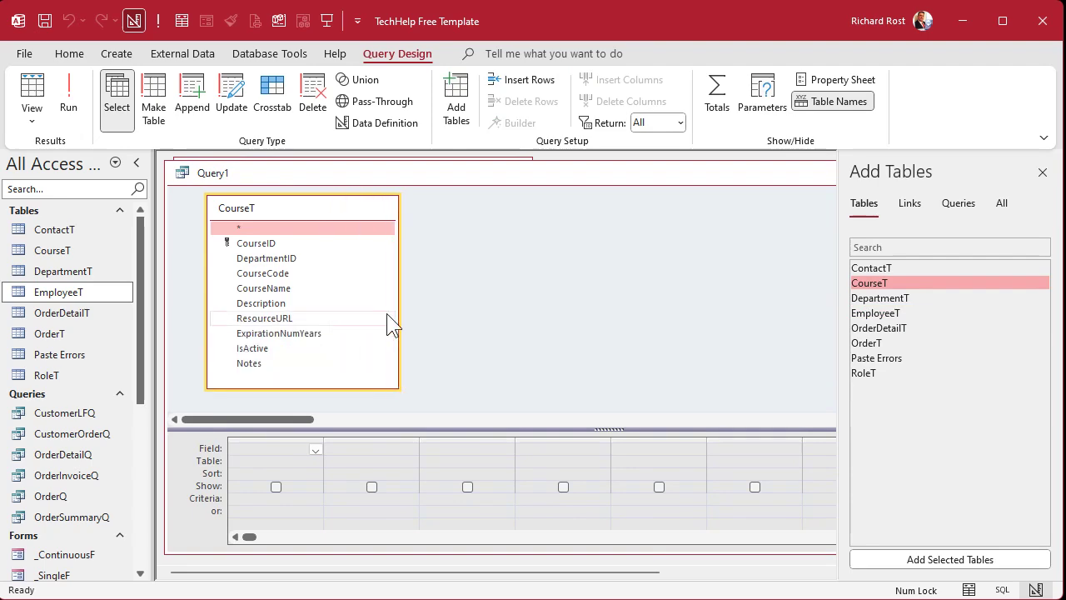
- Add the IsActive field to the query and make it an update query that updates IsActive to Yes
double_click(265, 350)
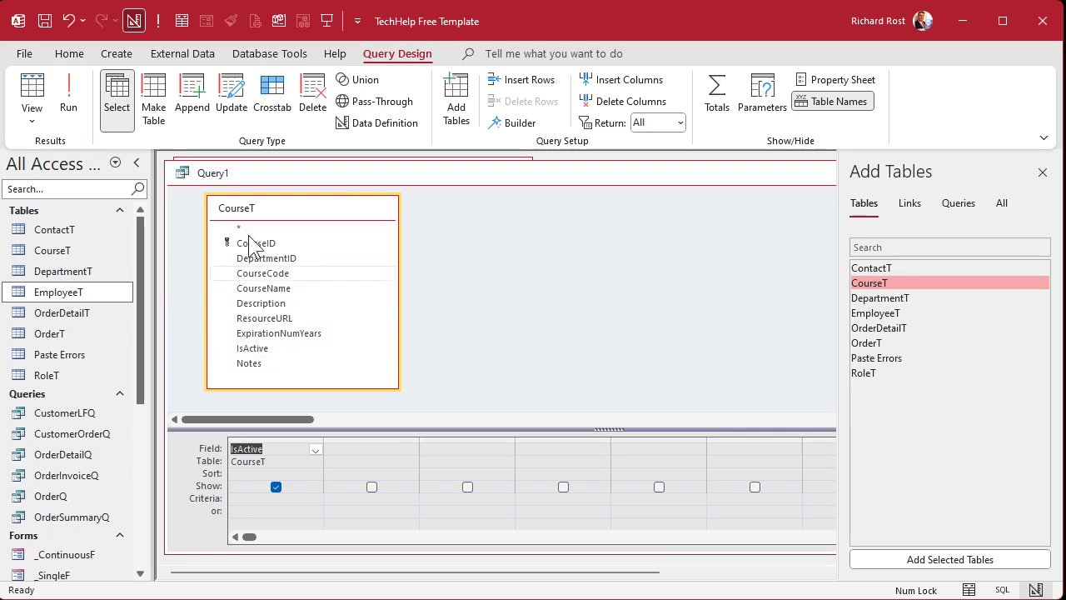
click(230, 91)
click(275, 473)
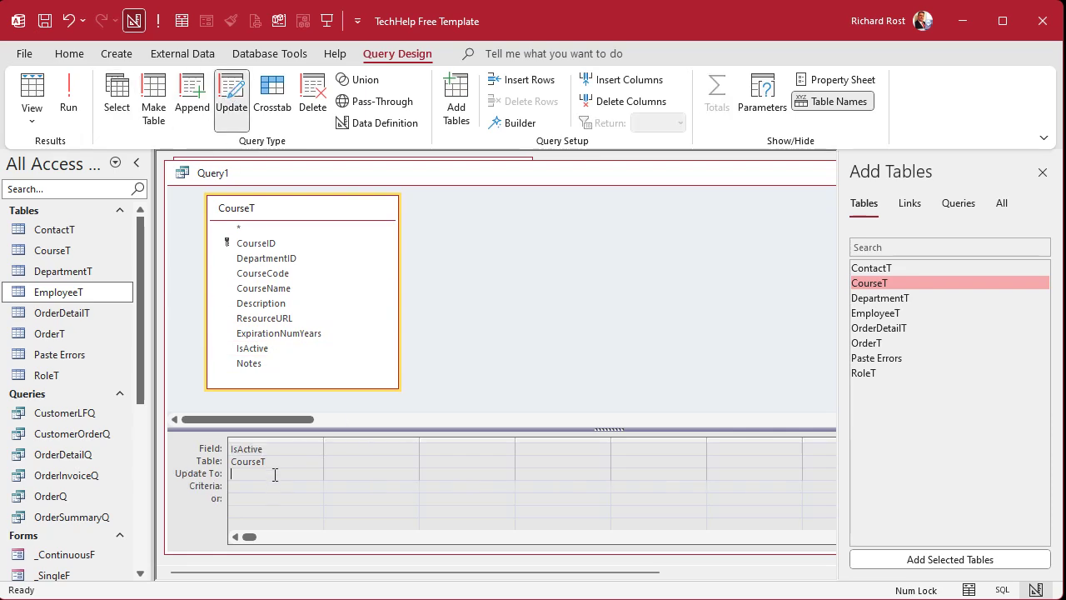
text(Yes)
key(Down)
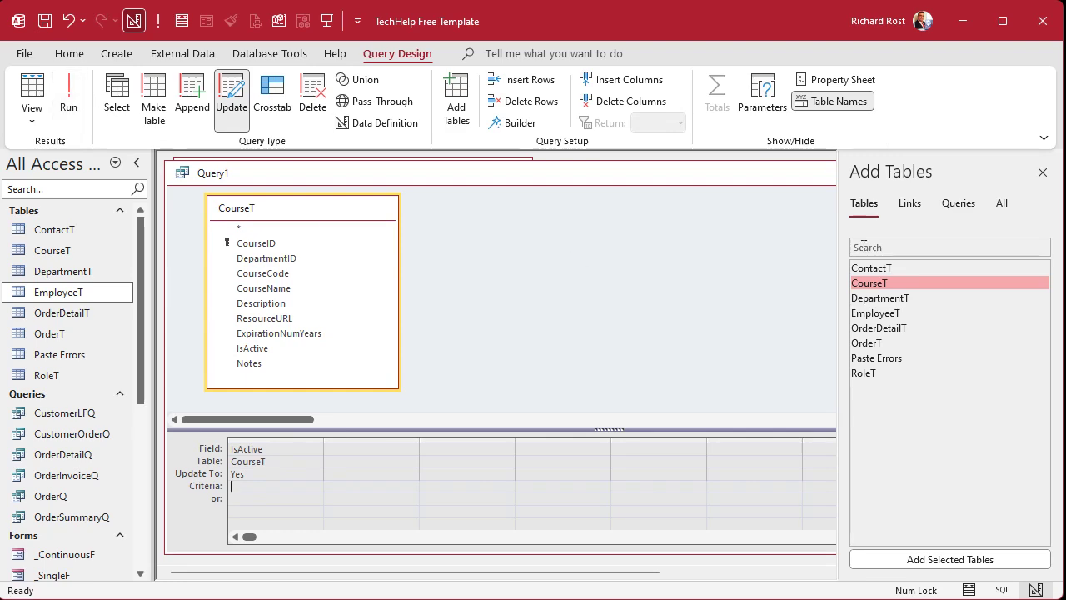
- Run the update query on CourseT and close it without saving
click(1042, 172)
click(1034, 174)
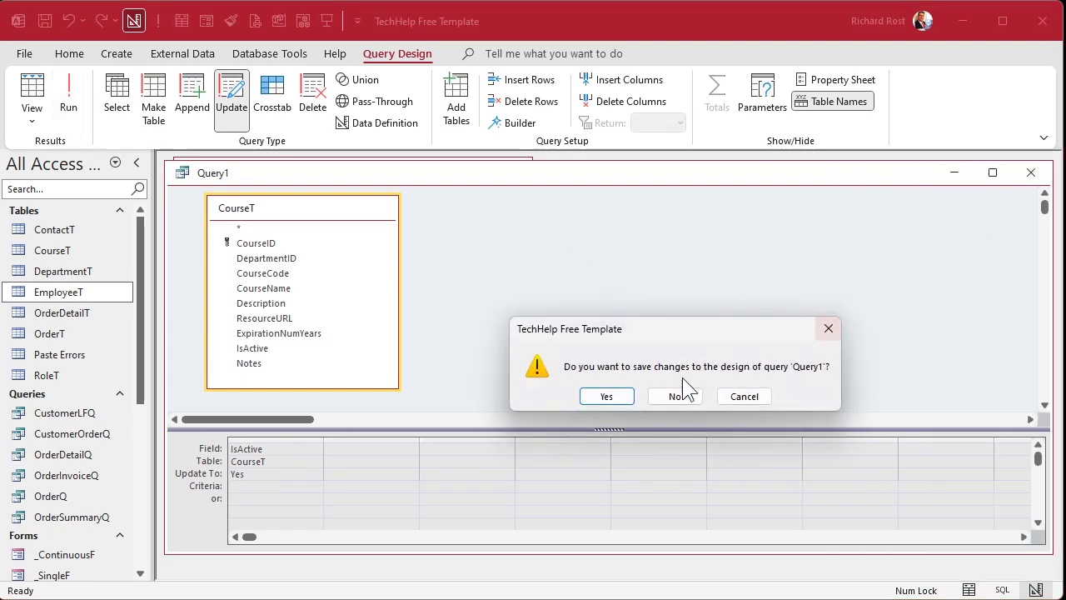
click(608, 395)
click(610, 252)
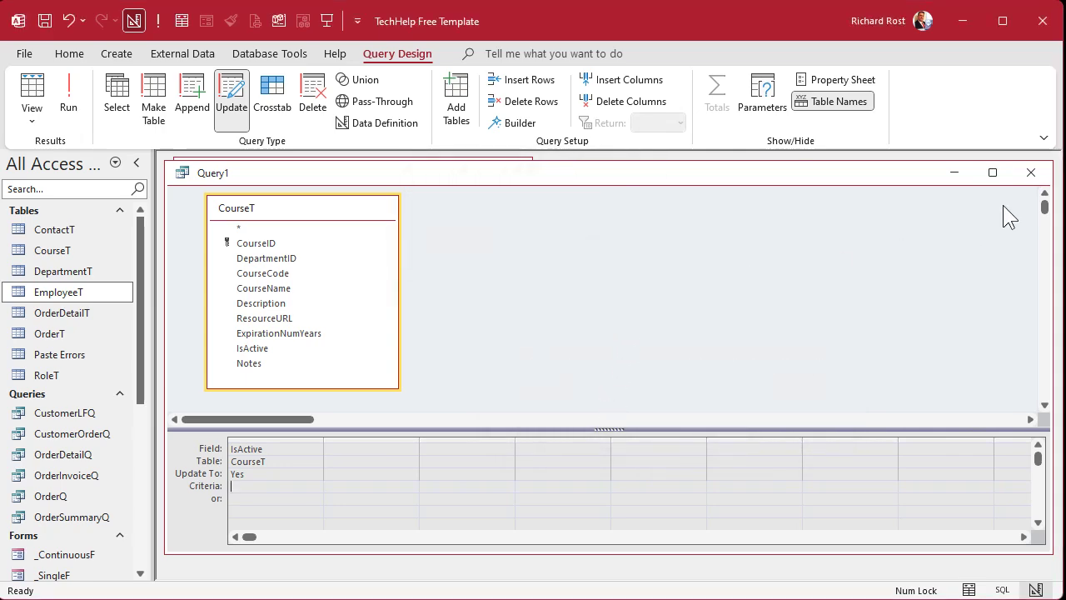
click(1030, 173)
click(676, 396)
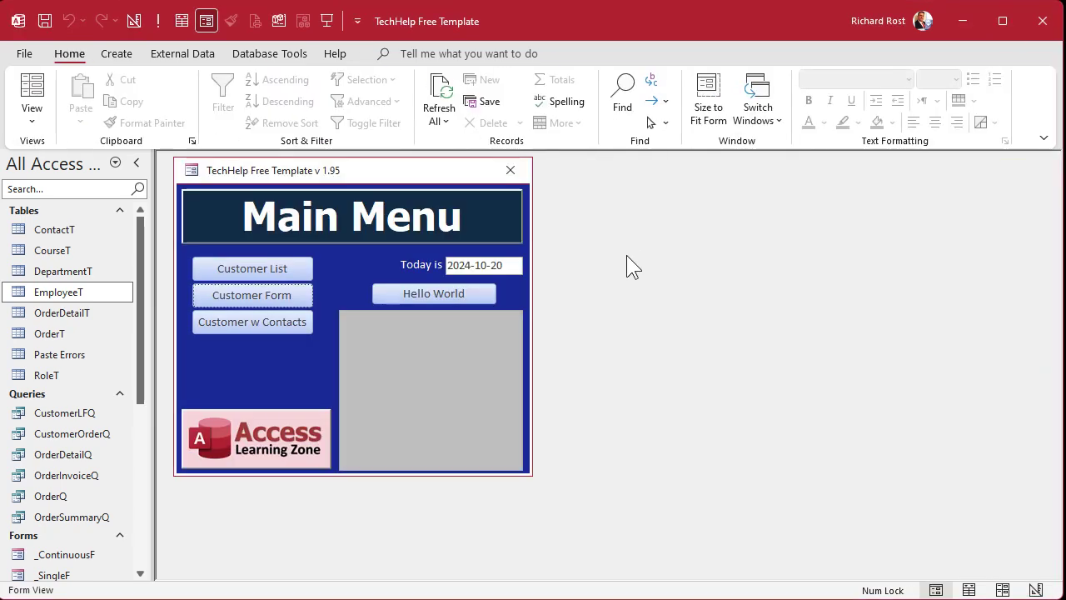
- Open CourseT and check the IsActive values of the courses, then return to the first columns
double_click(62, 251)
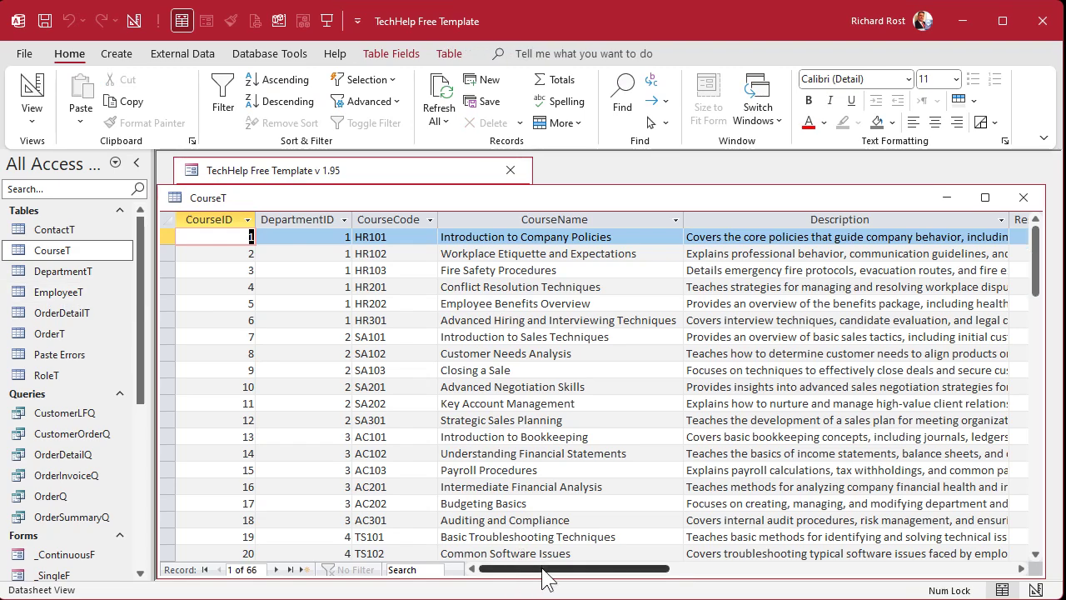
drag(533, 568, 709, 568)
scroll(541, 359, down, 6)
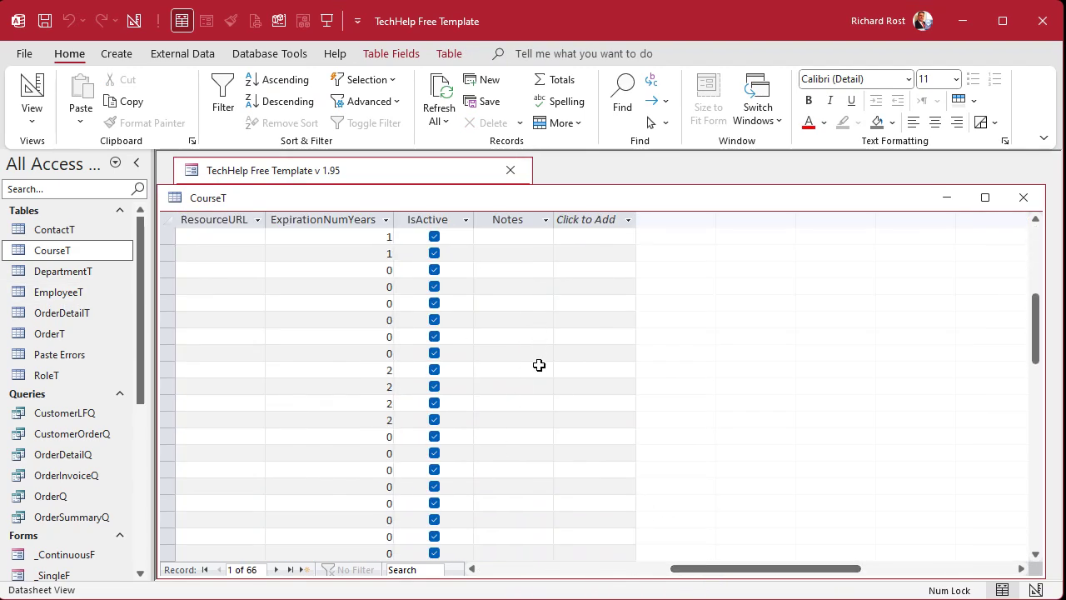
click(552, 570)
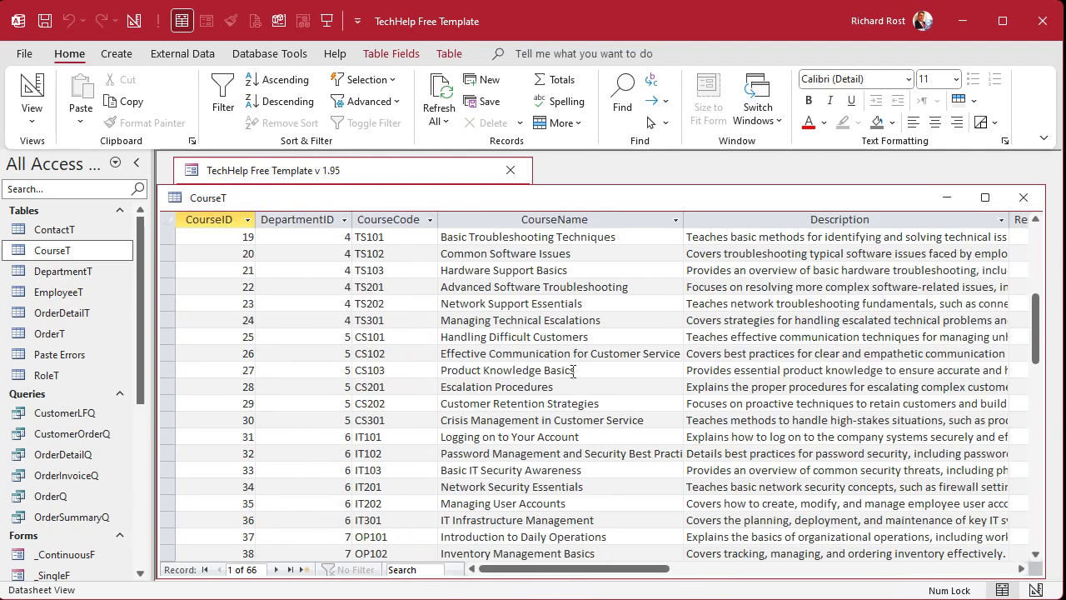
- Mark the Product Knowledge Basics course (CS103) as inactive in CourseT and close the table
click(609, 367)
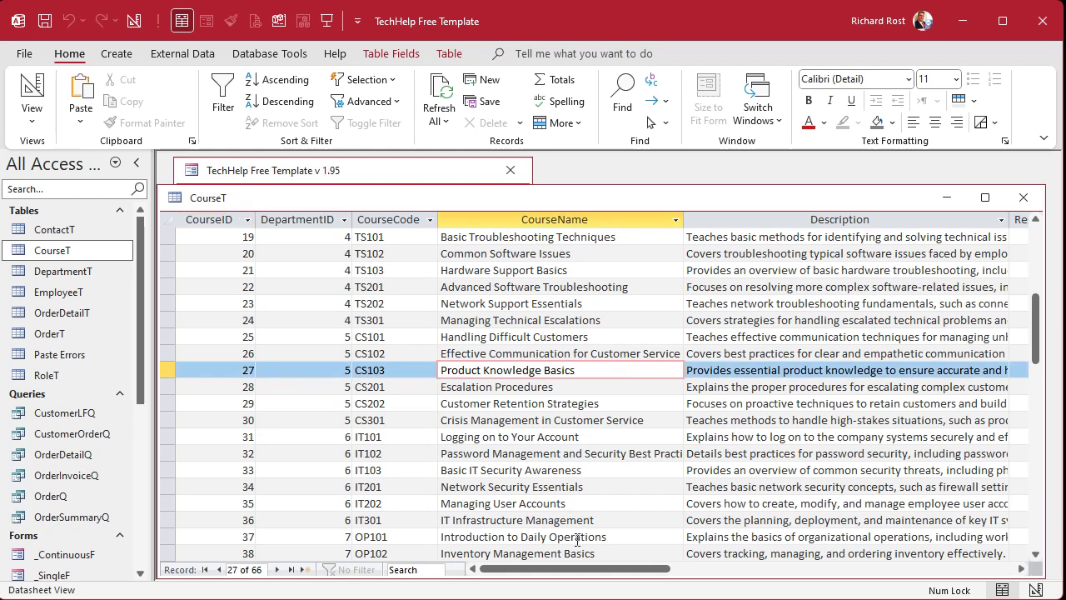
drag(582, 569, 761, 578)
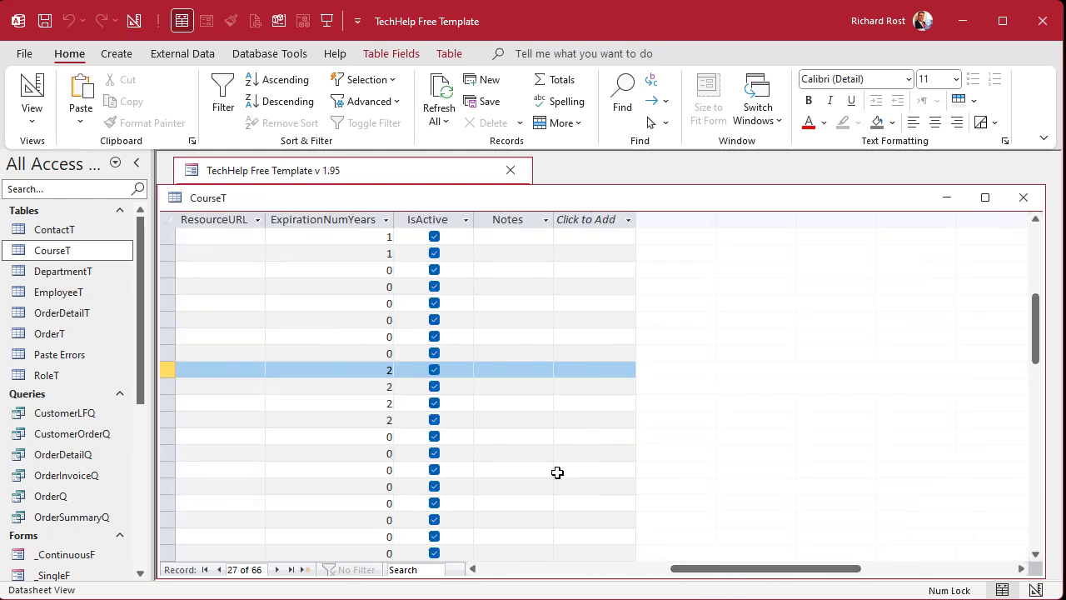
click(434, 368)
click(514, 387)
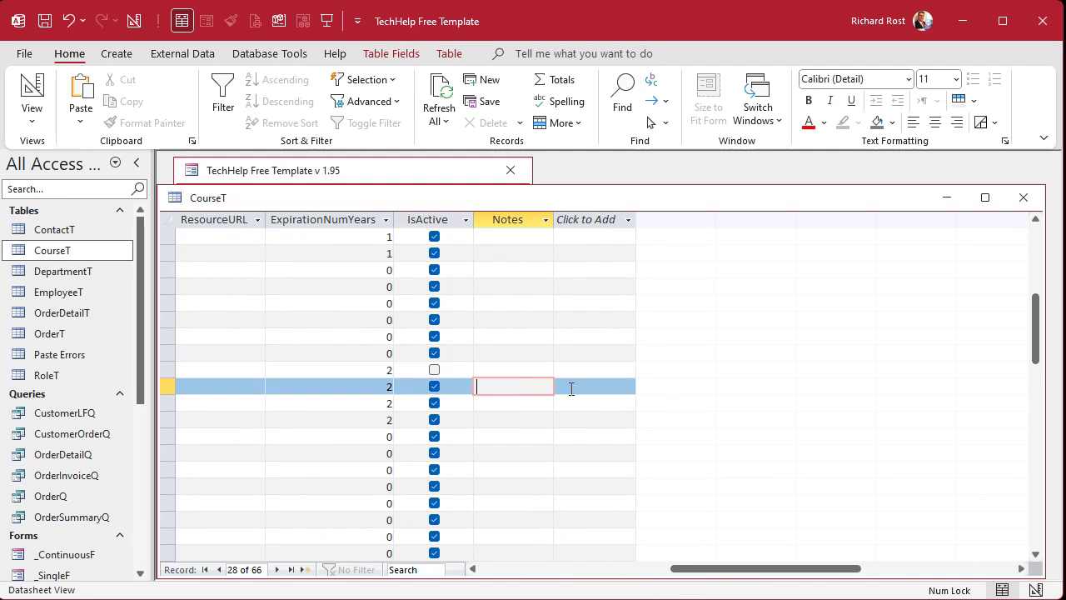
drag(685, 569, 496, 569)
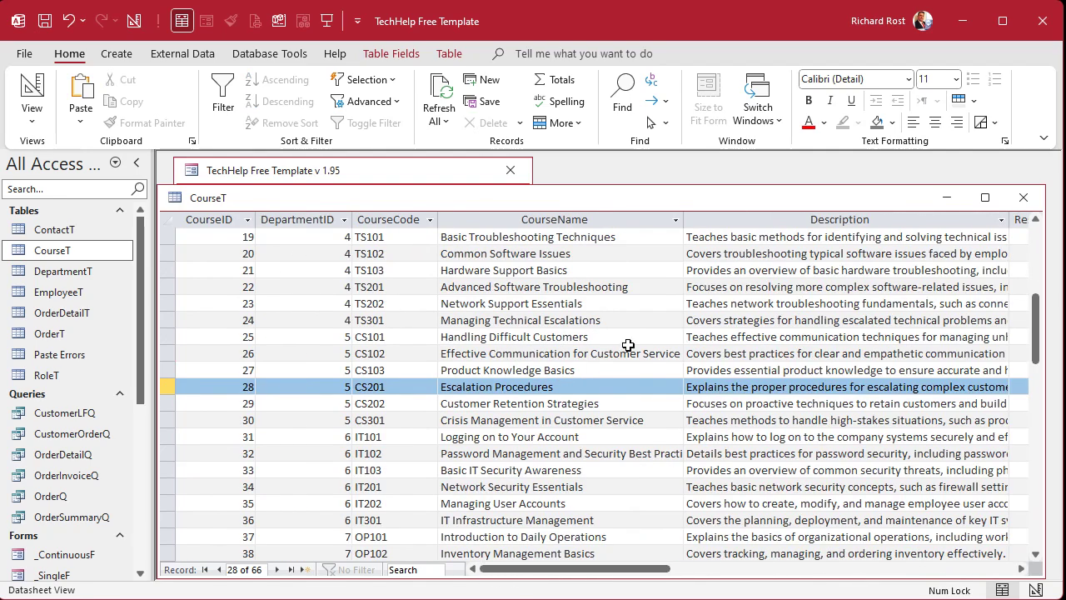
click(1024, 198)
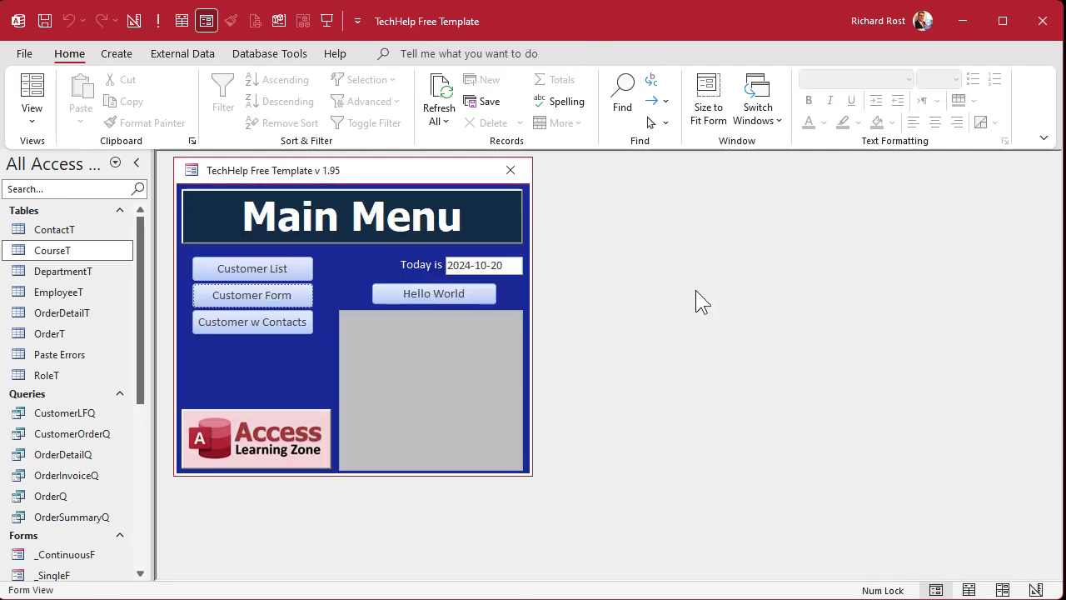